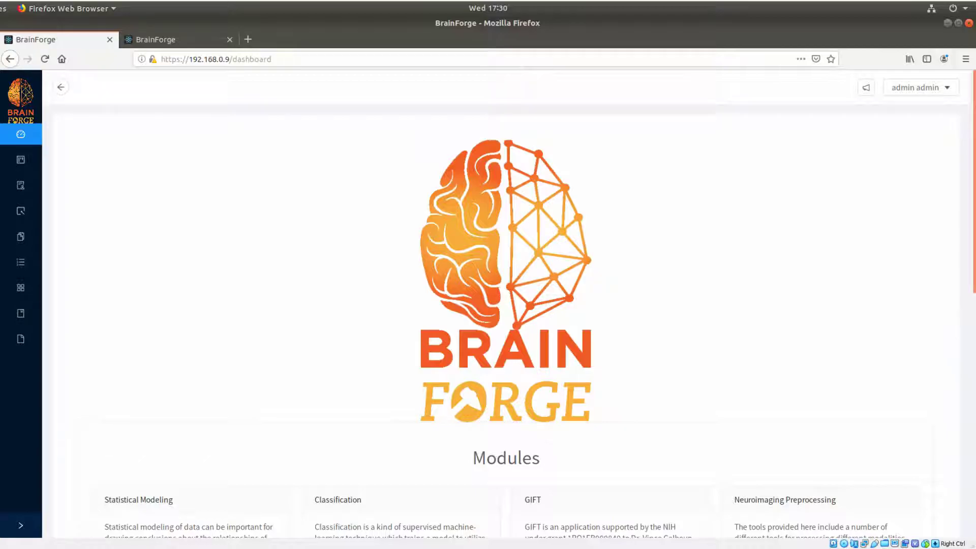
- Open the parameters of the Group ICA DEFAULT parameter set and start adding a new entry
scroll(507, 303, down, 6)
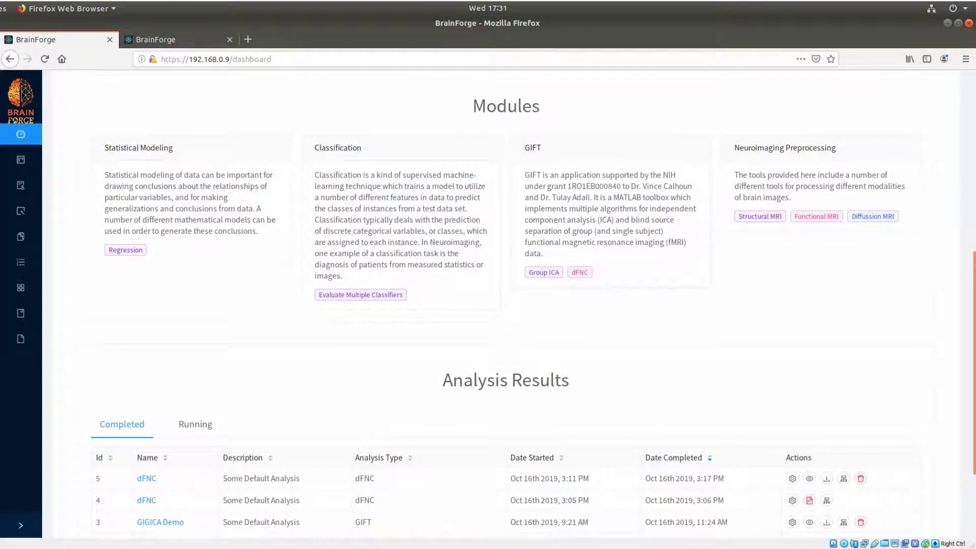
scroll(720, 325, down, 1)
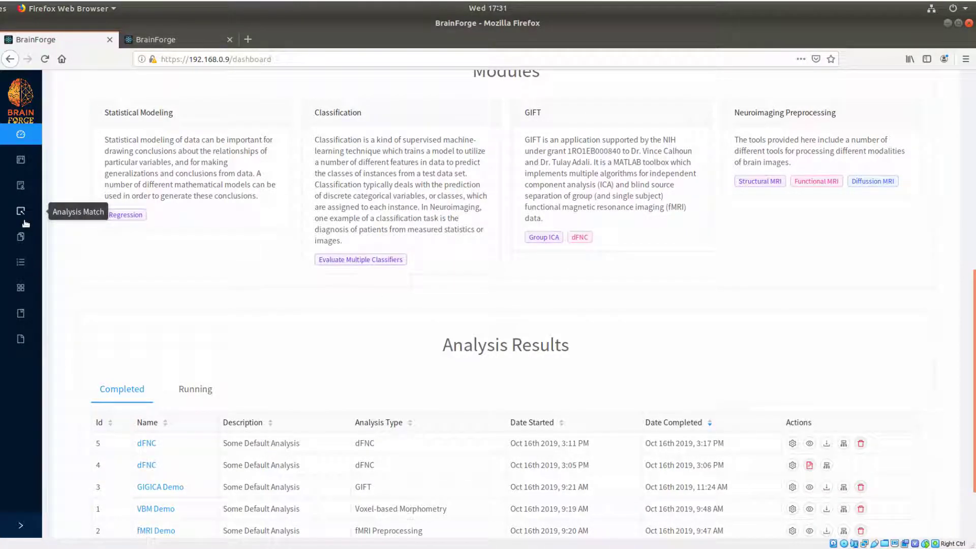
click(20, 272)
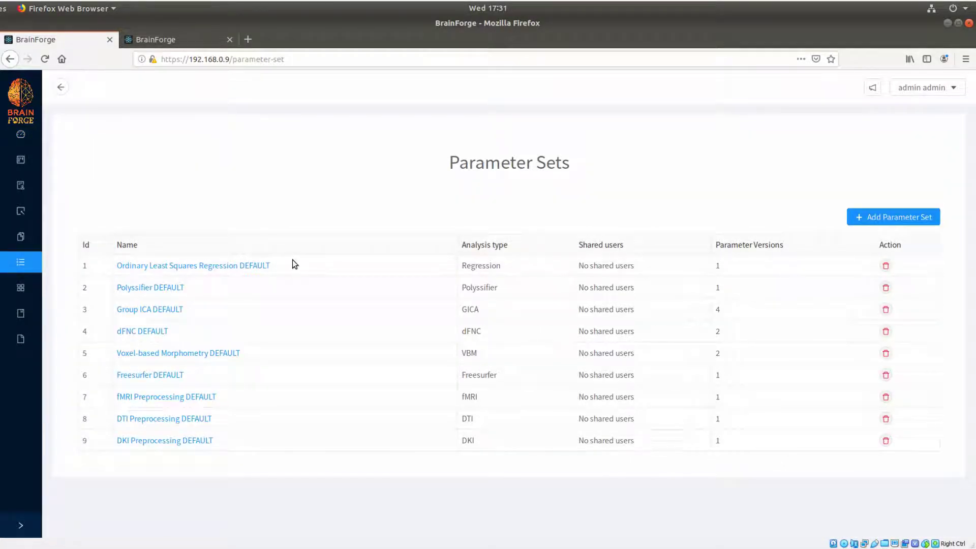
click(164, 314)
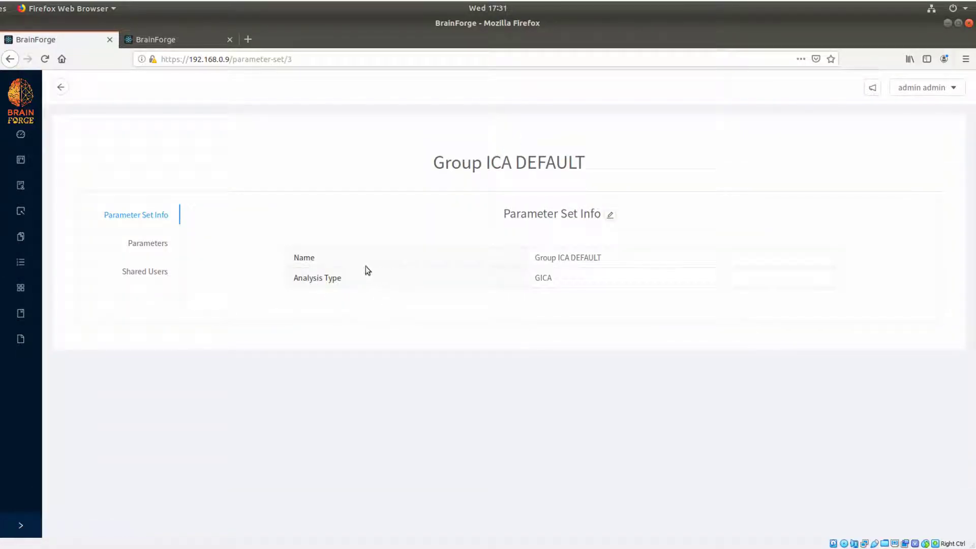
click(153, 248)
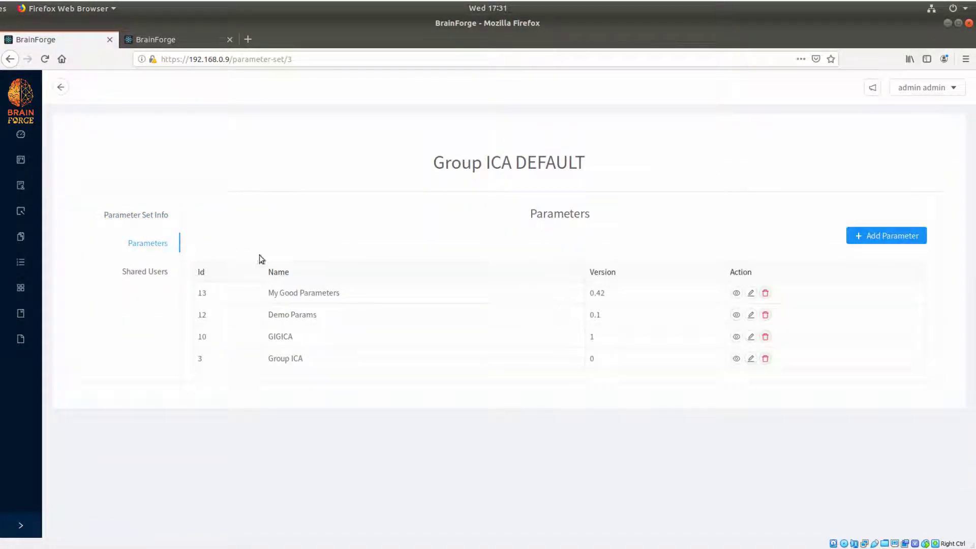
click(868, 234)
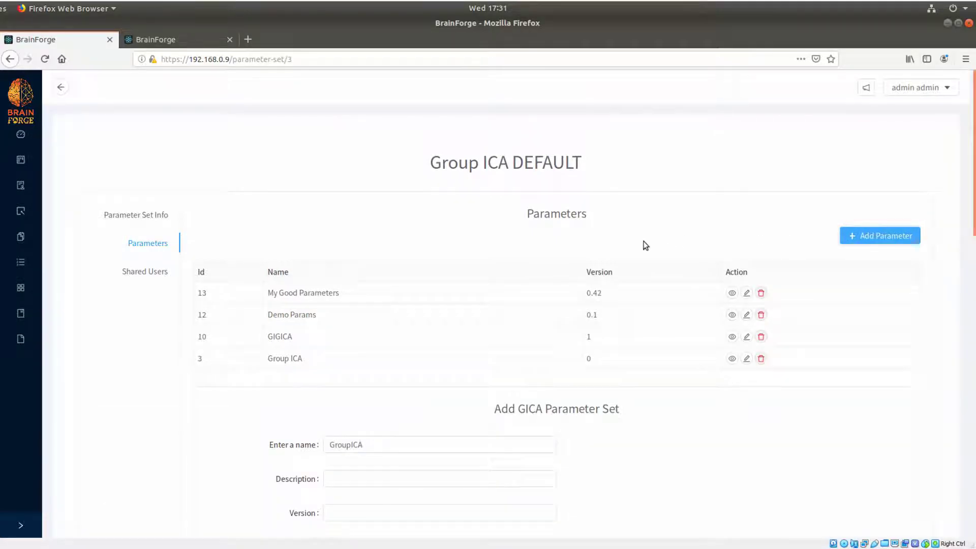
- Name the new GICA parameter set "Amazing Parameters for Group ICA"
scroll(517, 282, down, 2)
click(399, 339)
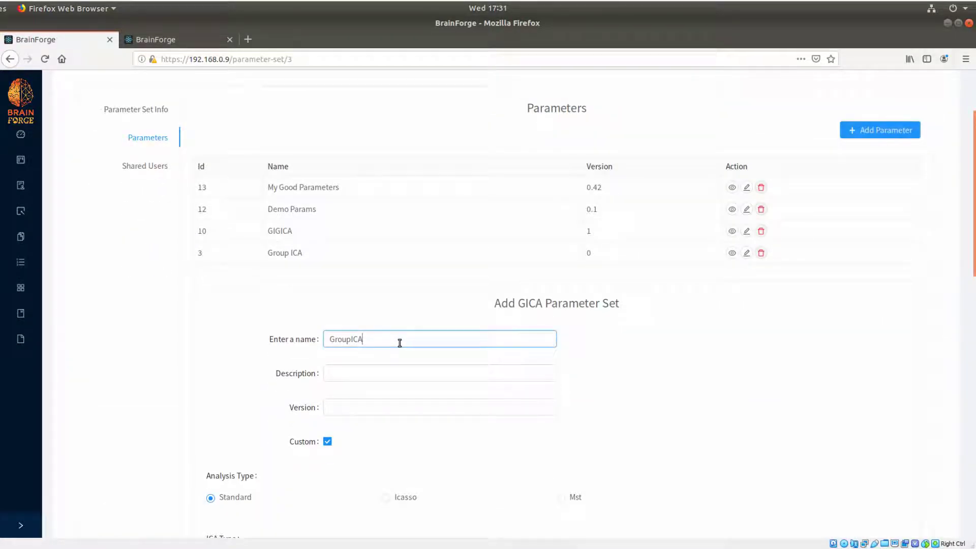
double_click(400, 343)
text(Amazing Par)
text(ma)
key(BackSpace)
key(BackSpace)
text(ameters)
click(348, 374)
click(437, 335)
text(for Gorupi)
key(BackSpace)
key(BackSpace)
key(BackSpace)
key(BackSpace)
key(BackSpace)
text(roup ICA)
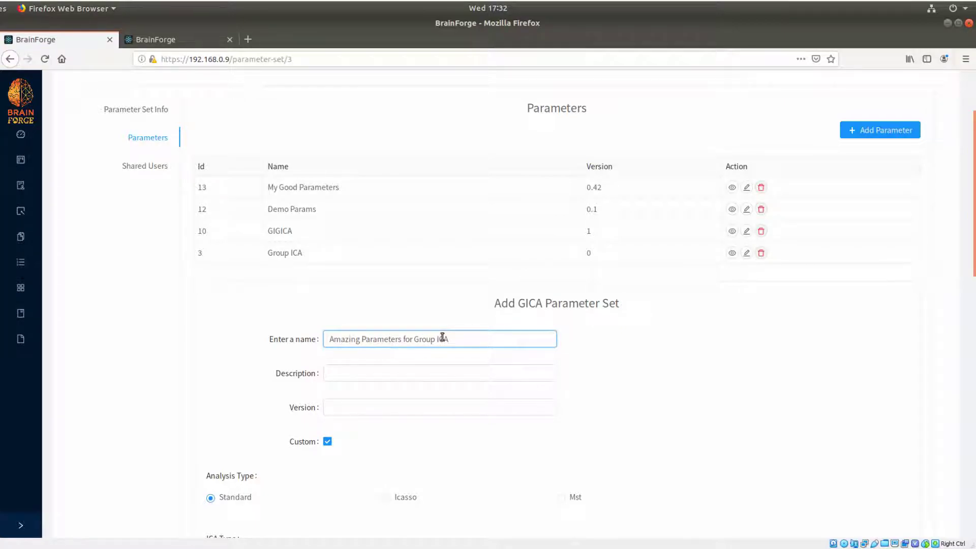
- Enter the description "These params are amazing" and the version 0.0001 for the new parameter set
click(379, 371)
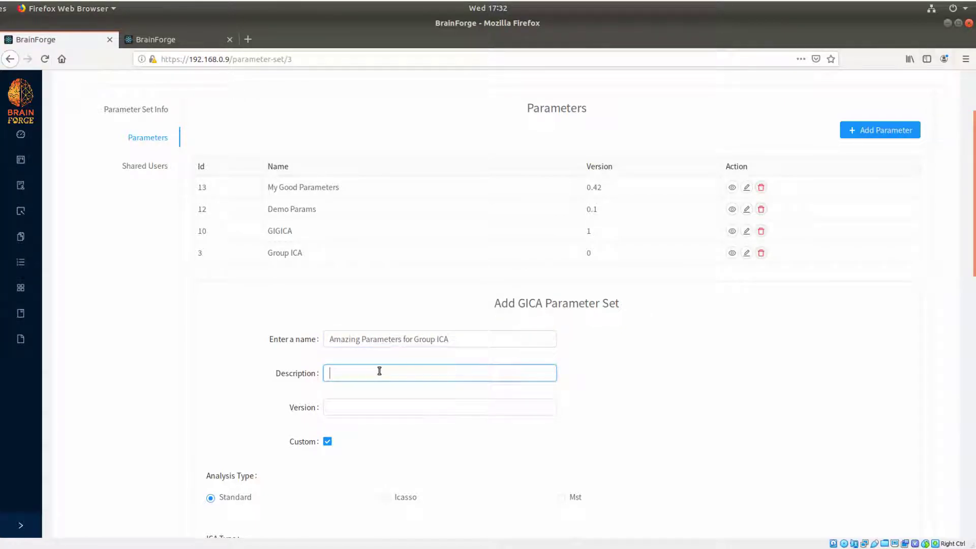
text(These params are amazing)
scroll(379, 371, down, 3)
click(356, 337)
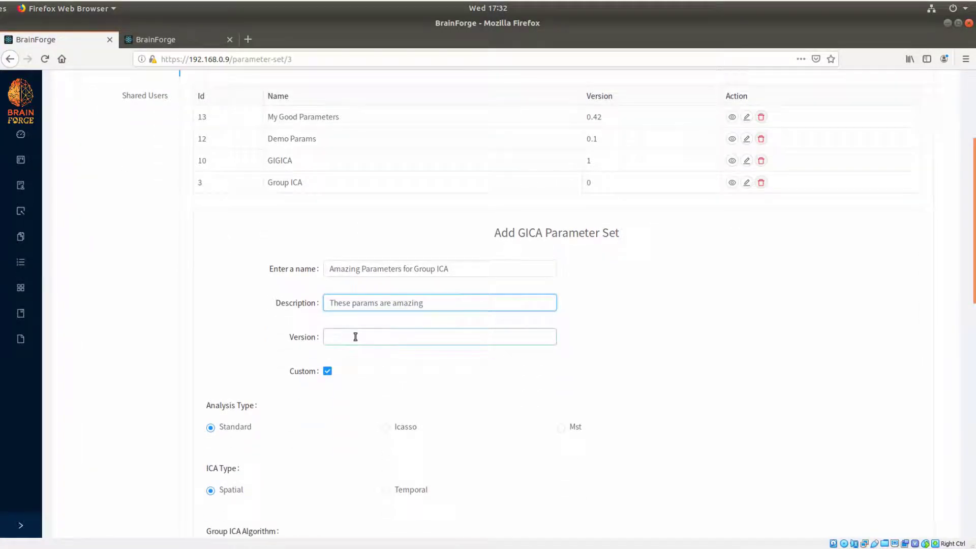
text(0.0001)
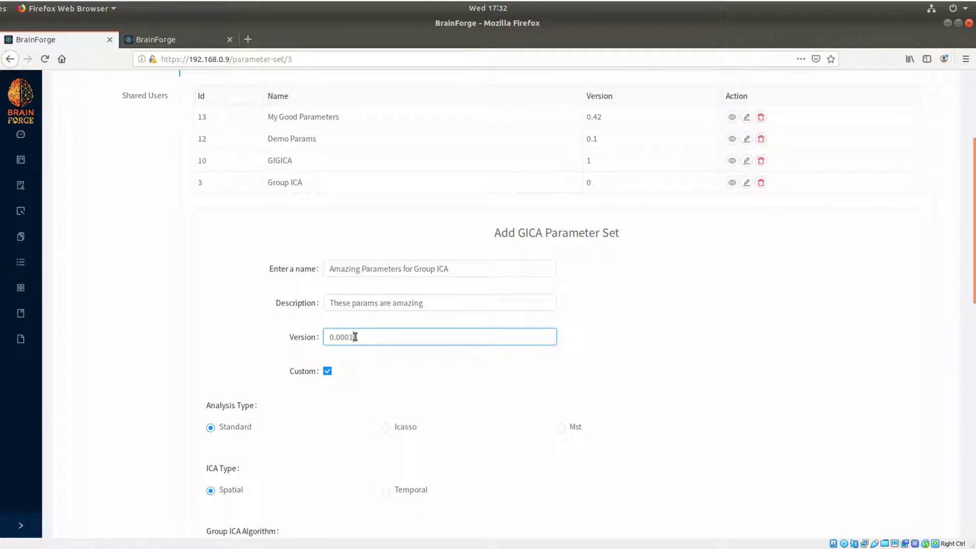
- Set the Group ICA algorithm to Gig-ica, keep the other default options, and submit the new parameter set
scroll(374, 336, down, 3)
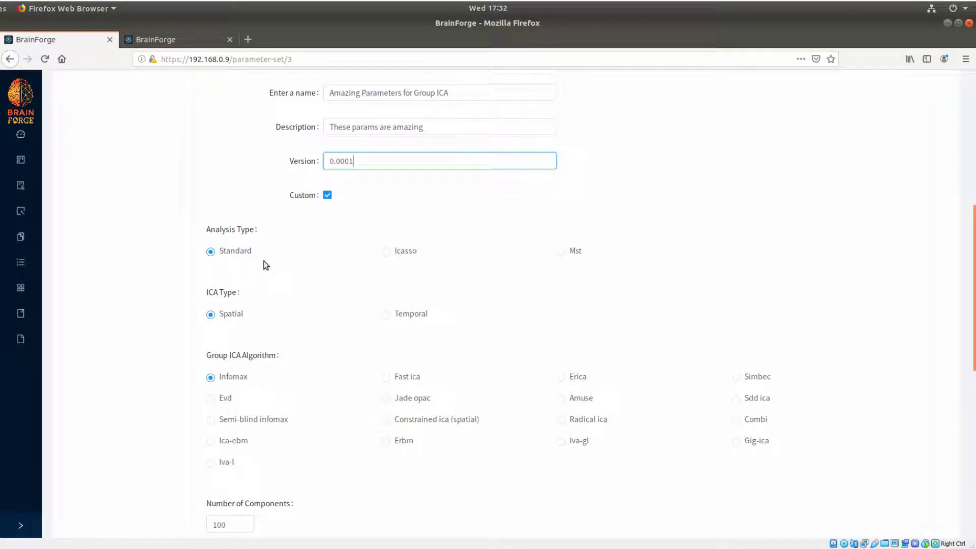
scroll(220, 295, down, 3)
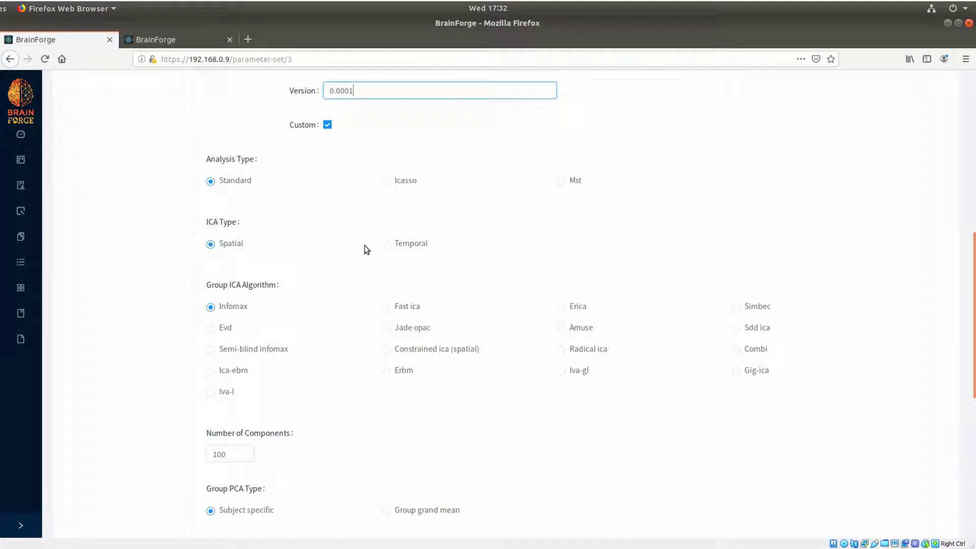
scroll(289, 272, down, 5)
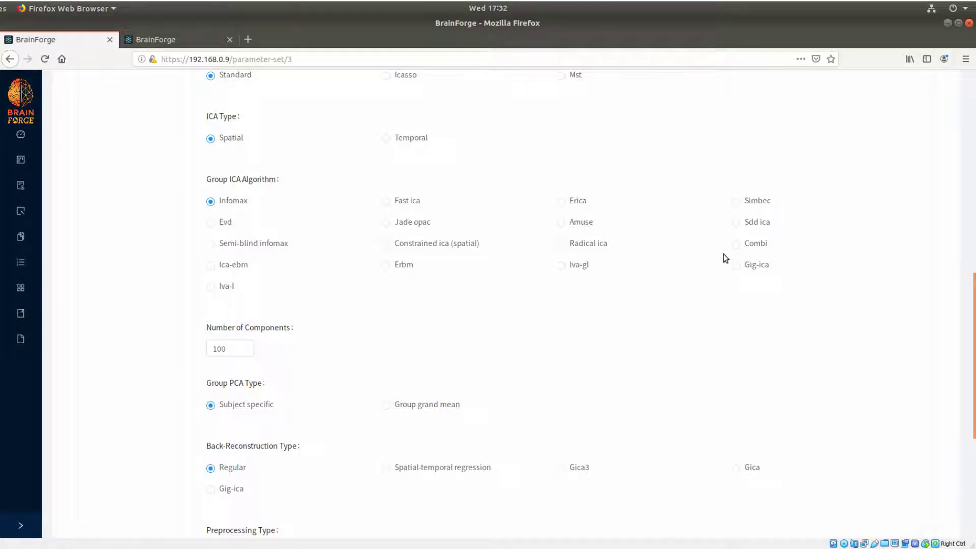
click(757, 270)
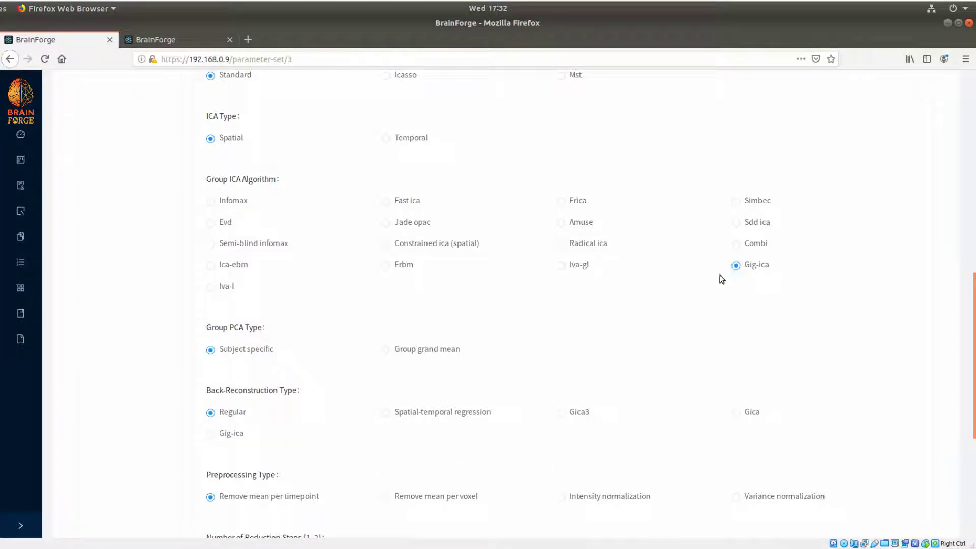
scroll(526, 276, down, 5)
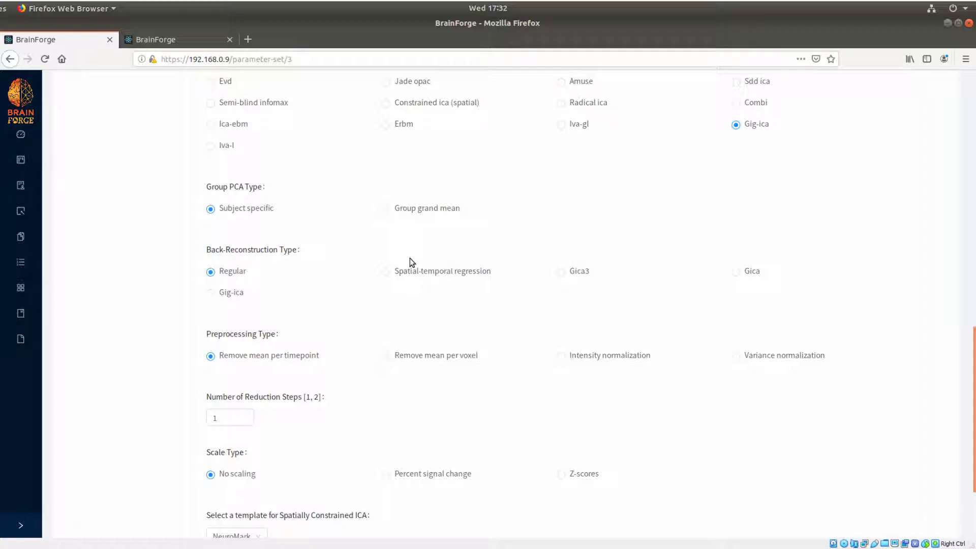
scroll(411, 262, down, 4)
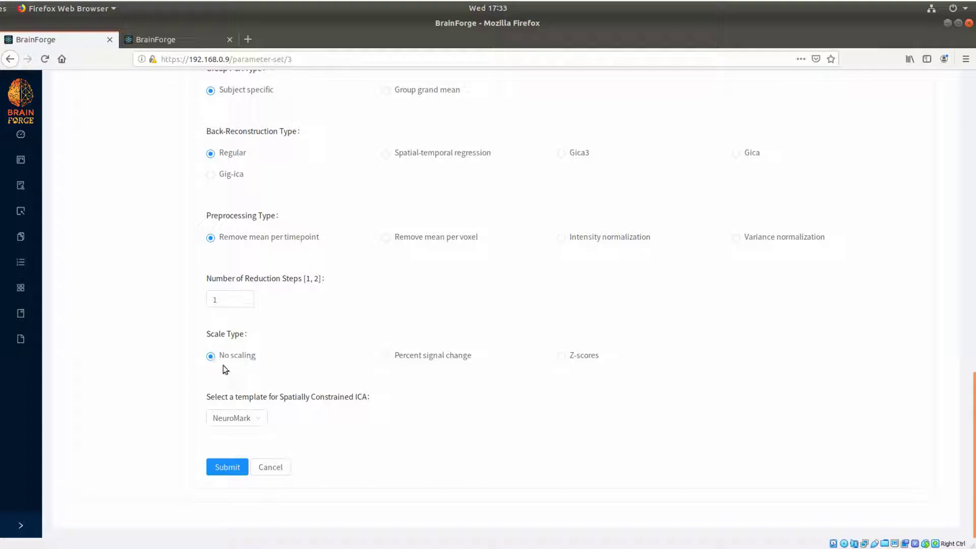
click(226, 466)
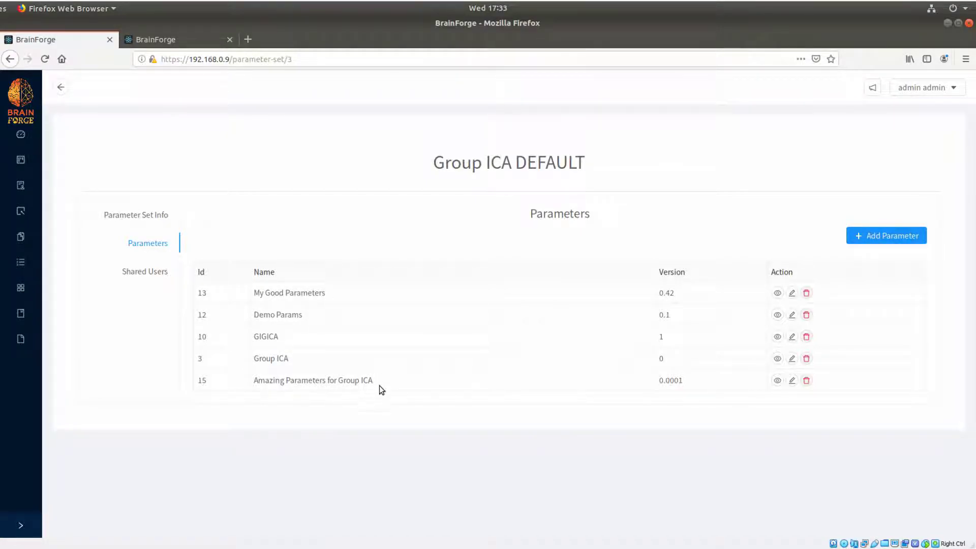
- Review the saved settings of the "Amazing Parameters for Group ICA" entry
drag(376, 382, 269, 385)
click(253, 389)
triple_click(249, 384)
click(356, 386)
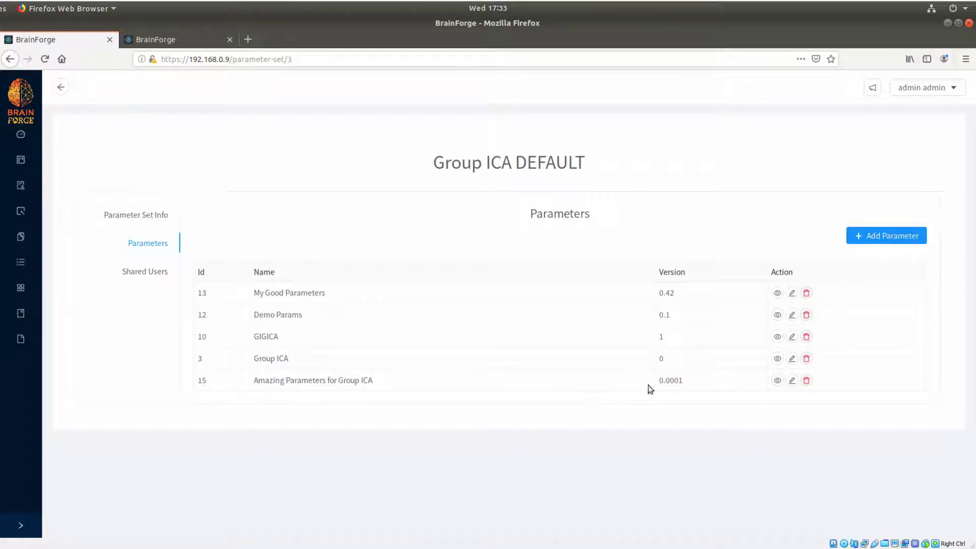
click(777, 380)
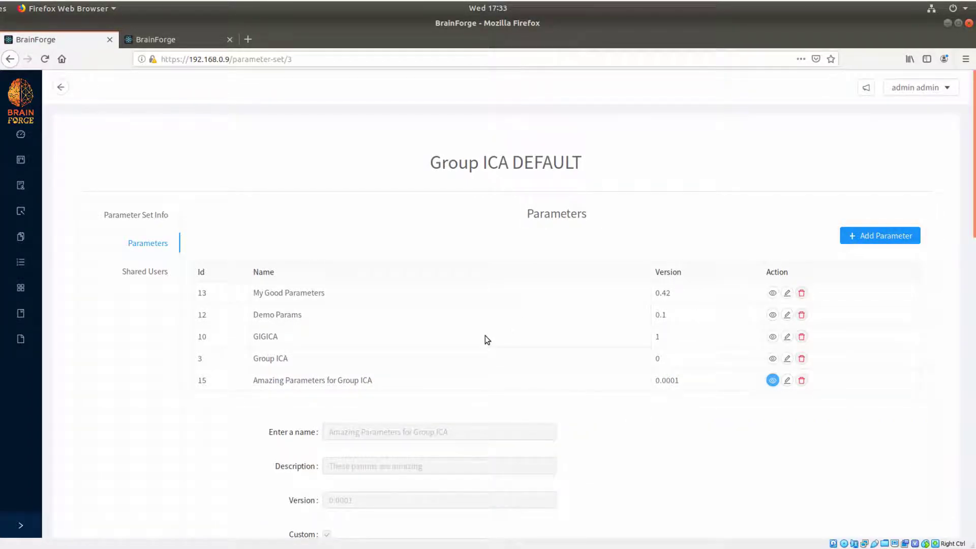
scroll(484, 337, down, 5)
scroll(432, 333, down, 1)
scroll(431, 331, down, 8)
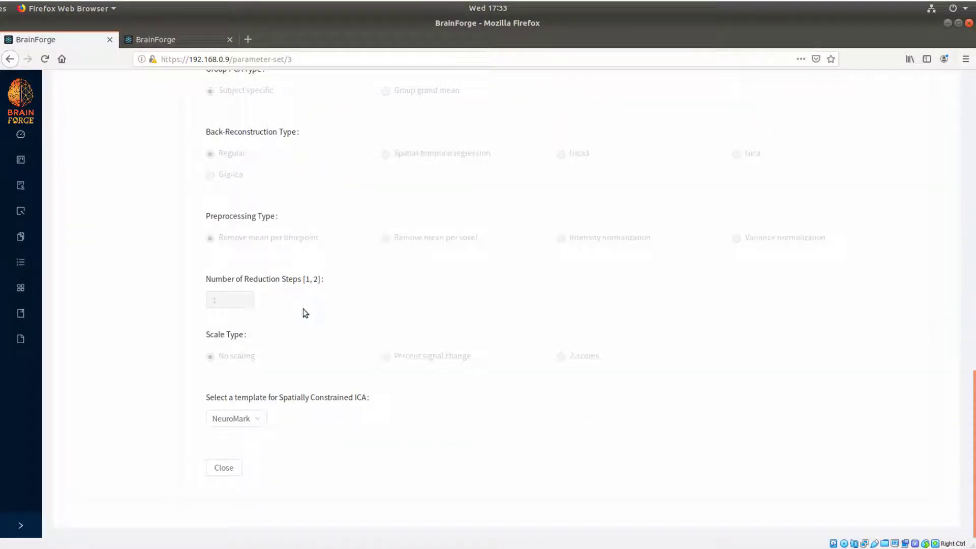
scroll(303, 310, up, 15)
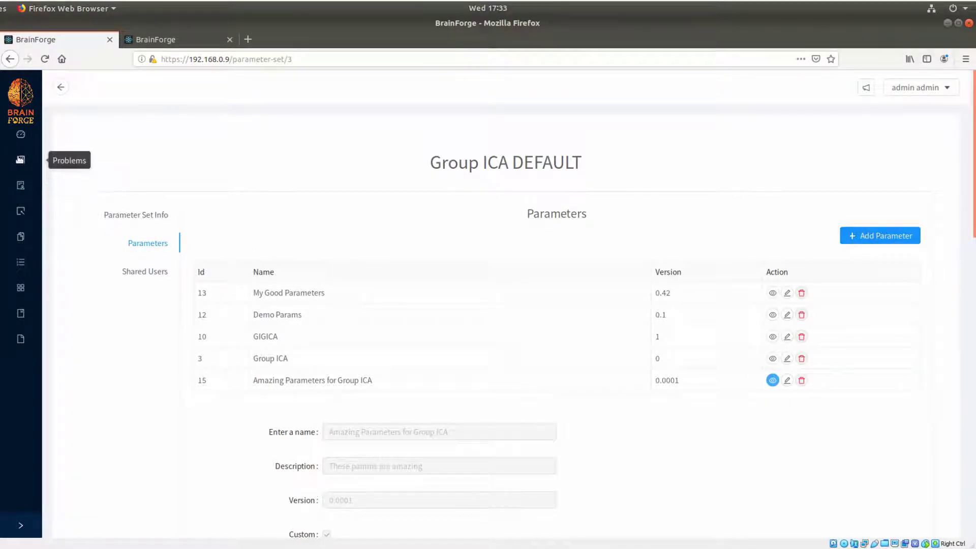
- Return to the dashboard and open the Group ICA analysis of the GIFT module
click(19, 143)
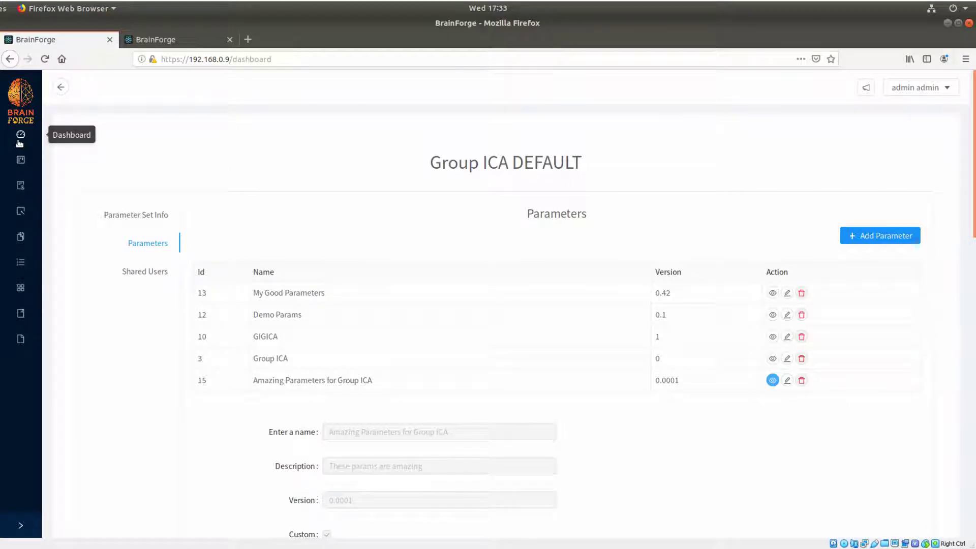
scroll(613, 292, down, 5)
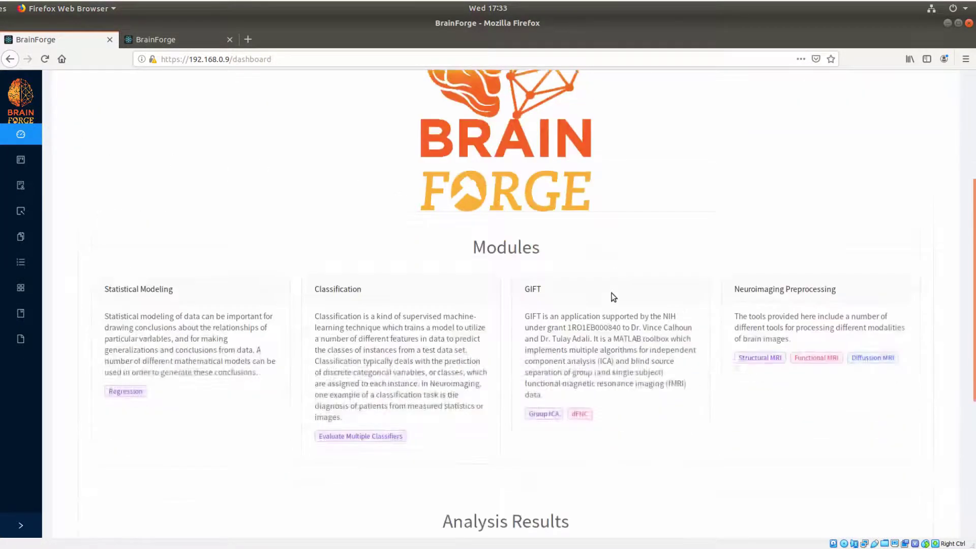
scroll(594, 302, down, 3)
click(543, 308)
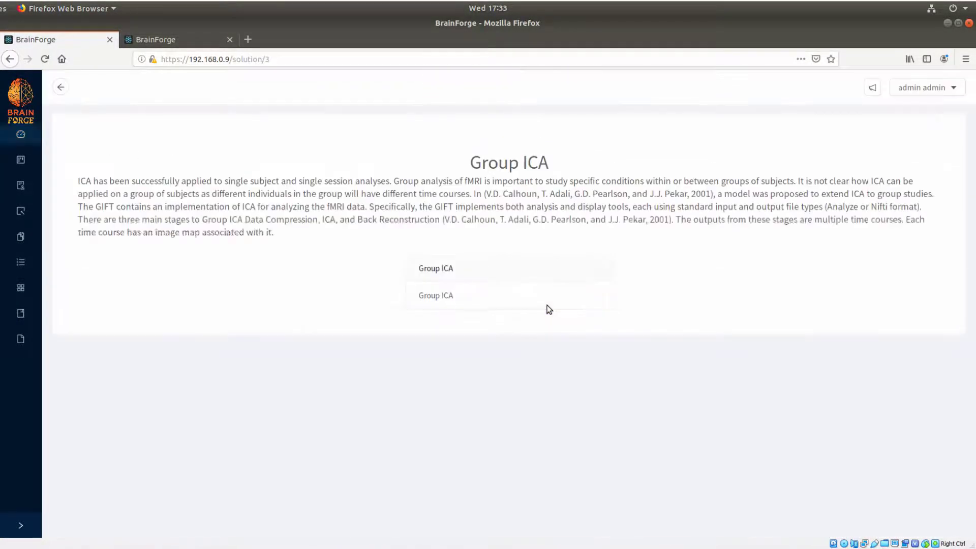
click(484, 270)
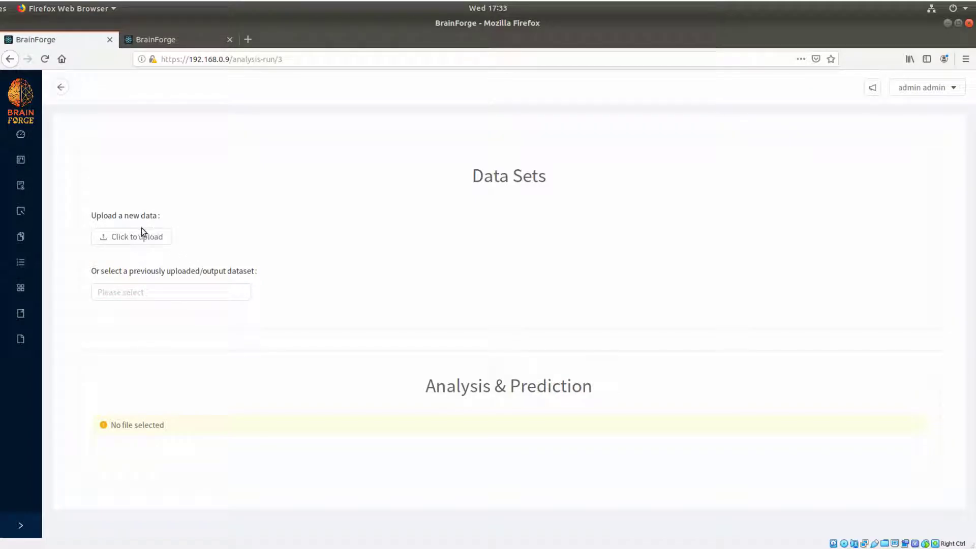
- Select the first two subjects of the fbirn study from the previously uploaded datasets as analysis input
click(161, 299)
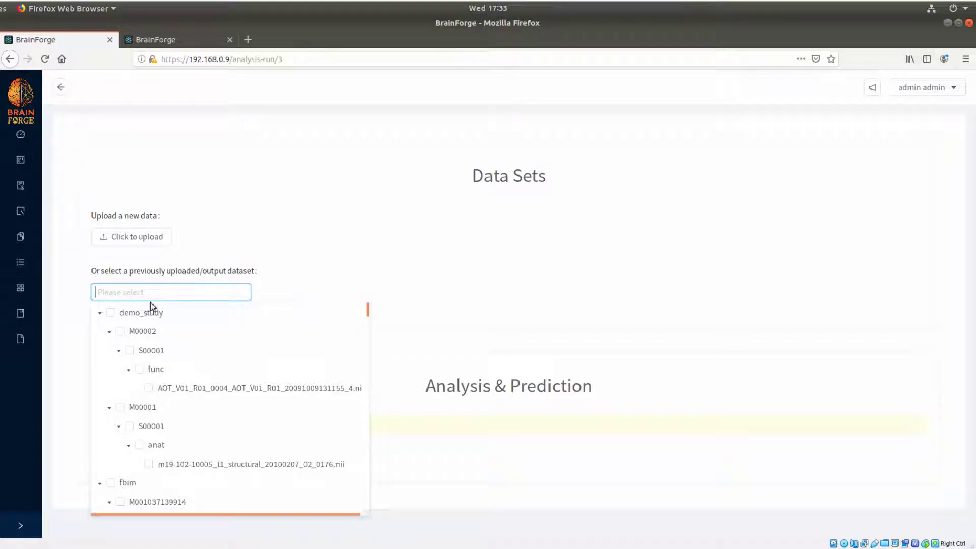
scroll(194, 337, down, 3)
scroll(196, 341, up, 1)
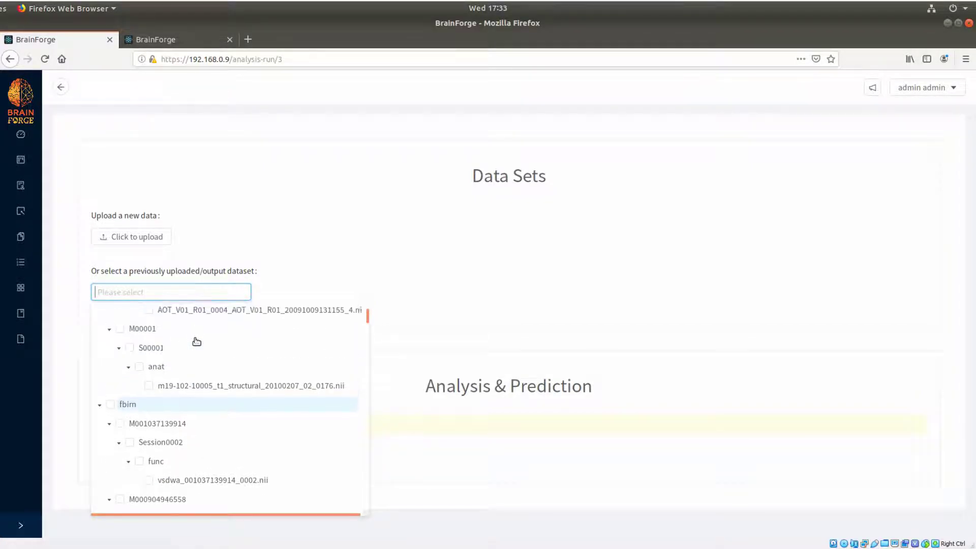
scroll(208, 376, up, 1)
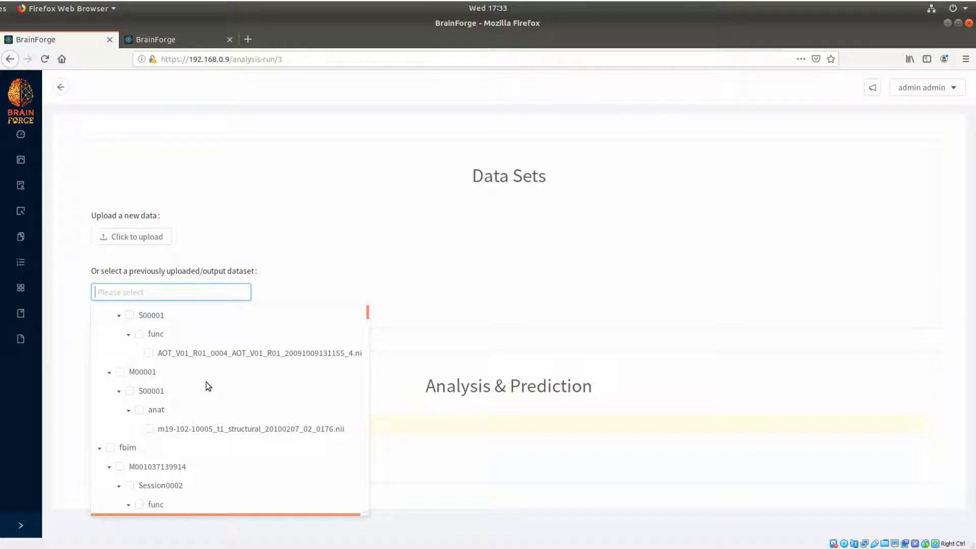
scroll(185, 382, up, 1)
scroll(181, 368, down, 4)
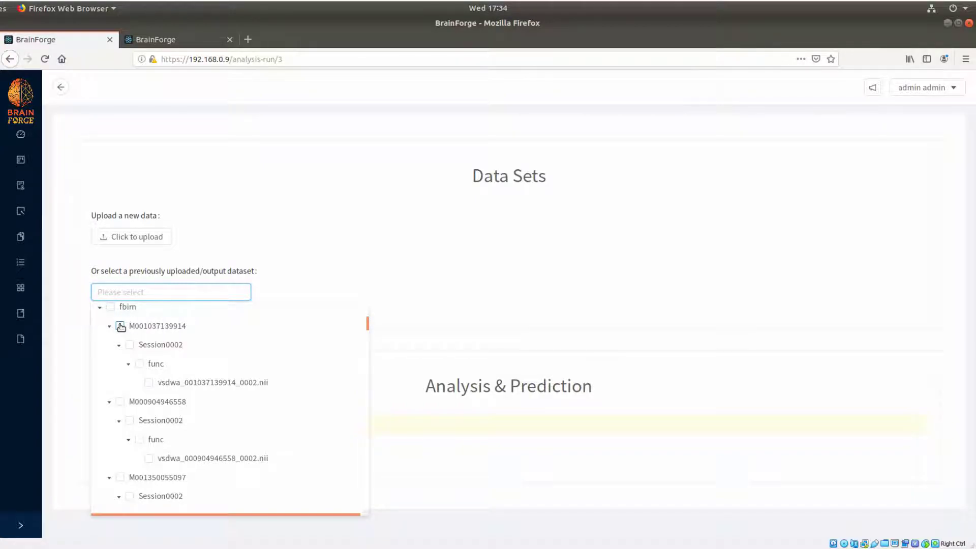
click(117, 404)
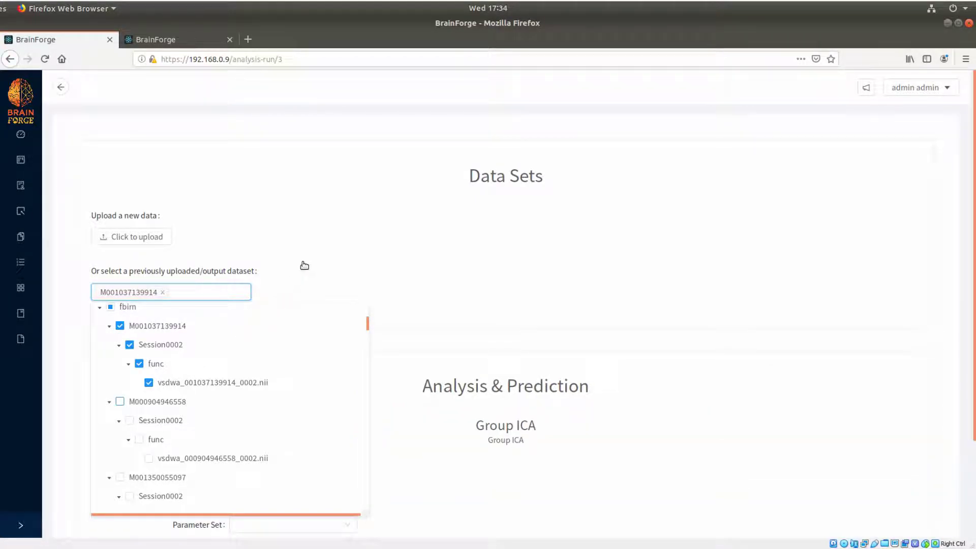
click(330, 232)
- Name the analysis "An amazing Group ICA" and describe it as "This Group ICA is gonna be amazing"
scroll(315, 259, down, 3)
click(275, 363)
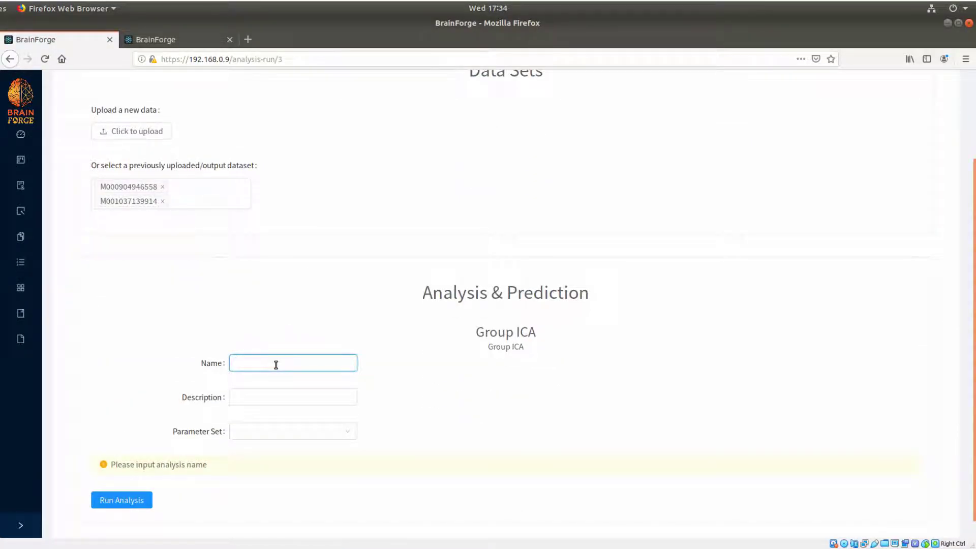
text(T)
text(n amazing Group ICA)
click(258, 396)
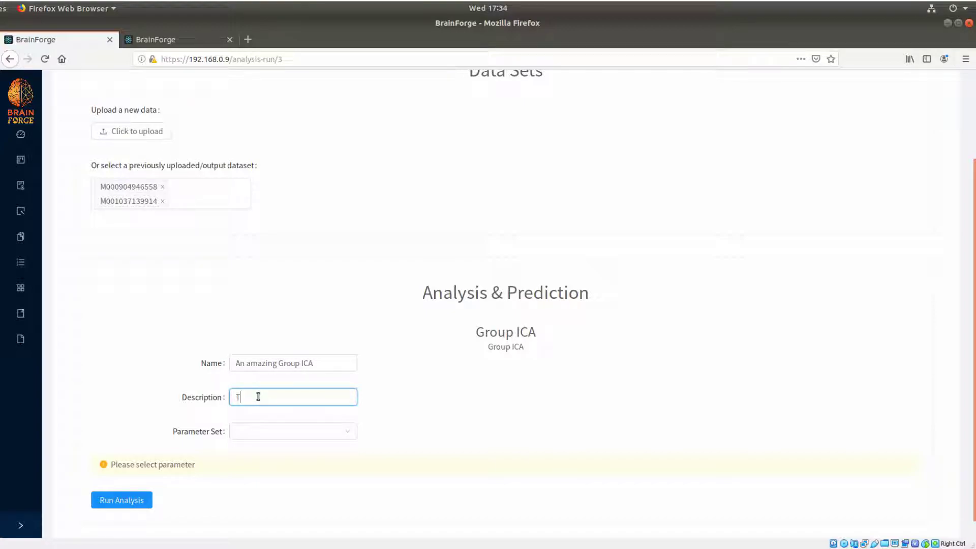
text(This Group ICA is gonna be amazing)
- Choose Group ICA DEFAULT as the parameter set for the analysis
click(256, 429)
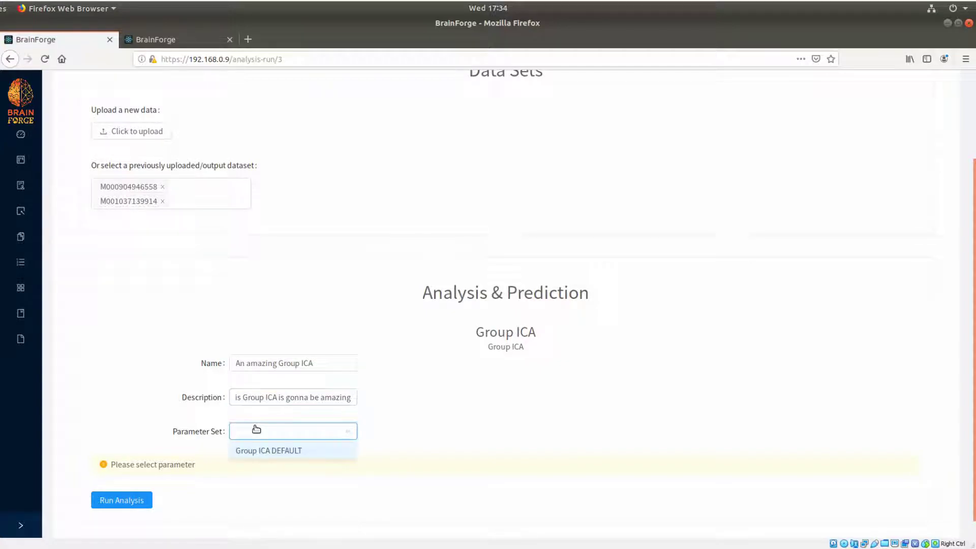
click(266, 453)
scroll(260, 443, down, 1)
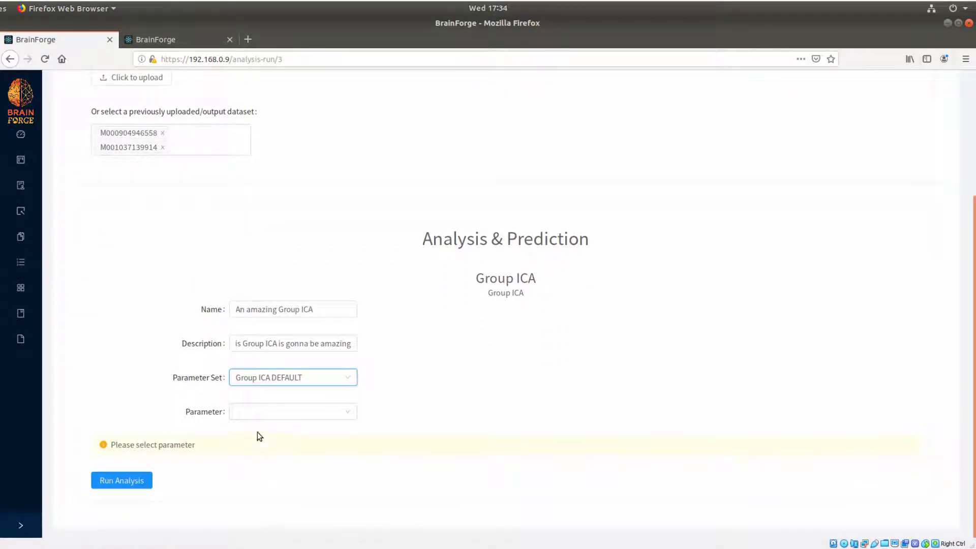
- Choose the custom Amazing Parameters for Group ICA entry as the parameter for the analysis
click(259, 411)
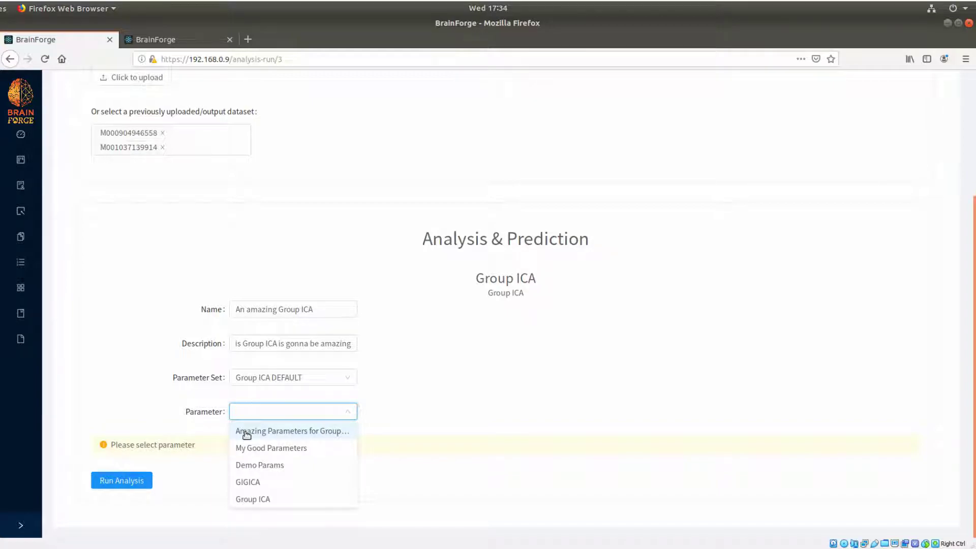
click(247, 432)
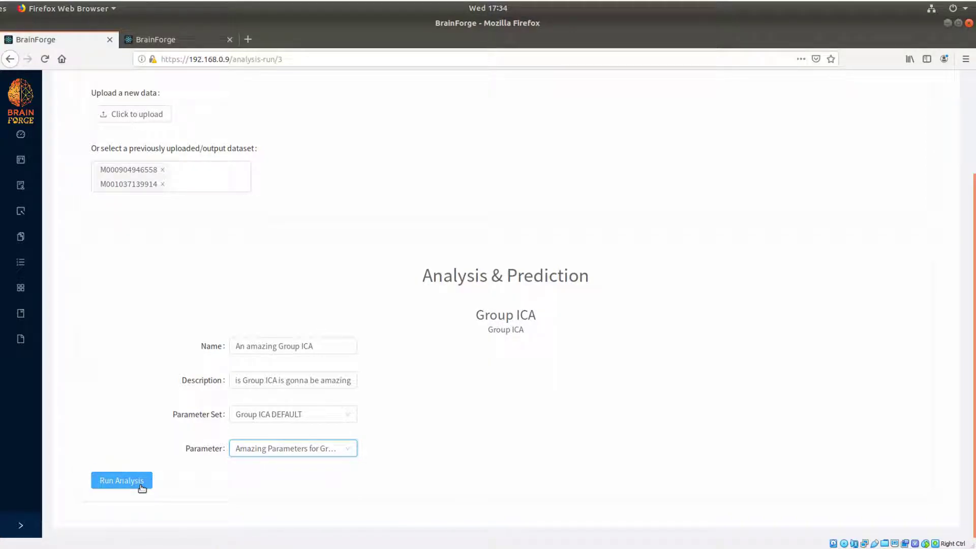
- Return to the dashboard and review the parameters used for the completed GIGICA Demo analysis, through to the spatially constrained ICA template
click(40, 134)
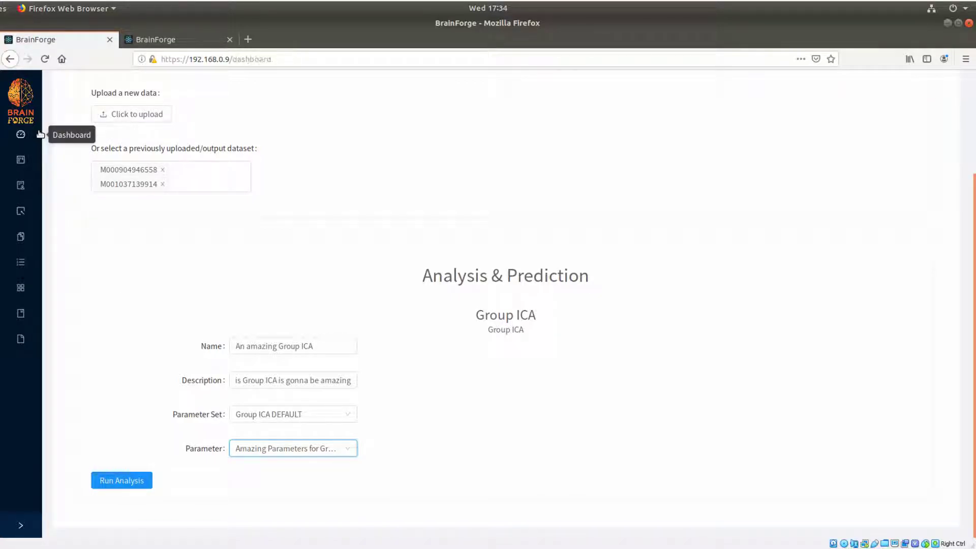
scroll(497, 321, down, 5)
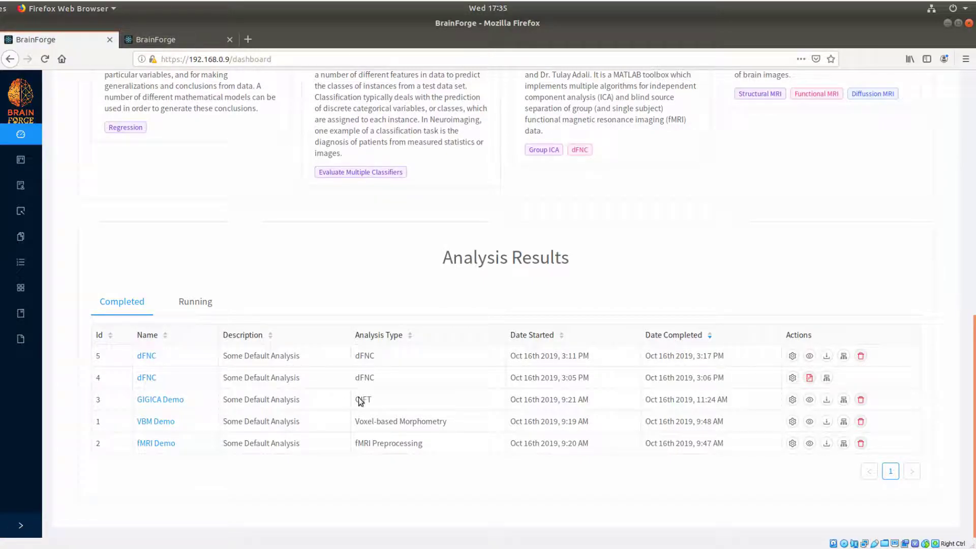
click(792, 400)
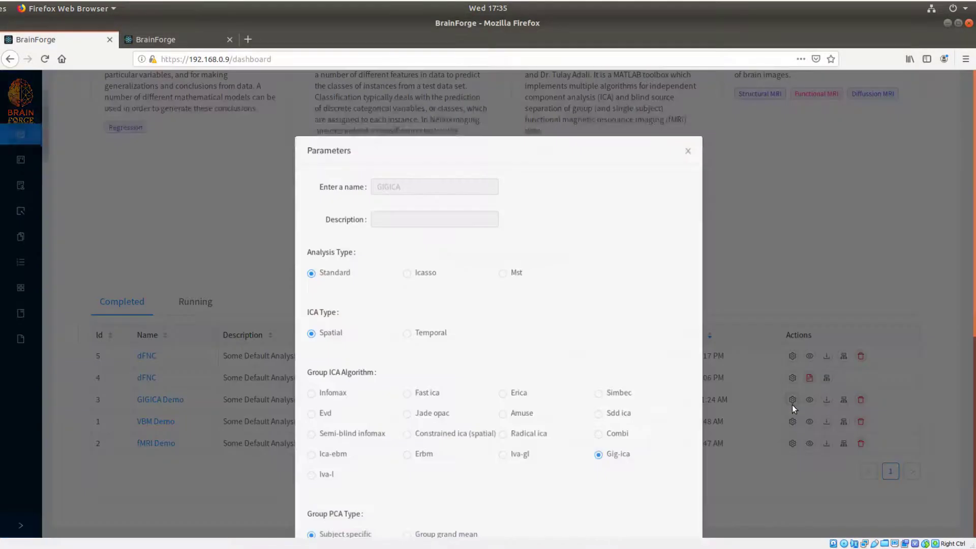
scroll(392, 273, down, 3)
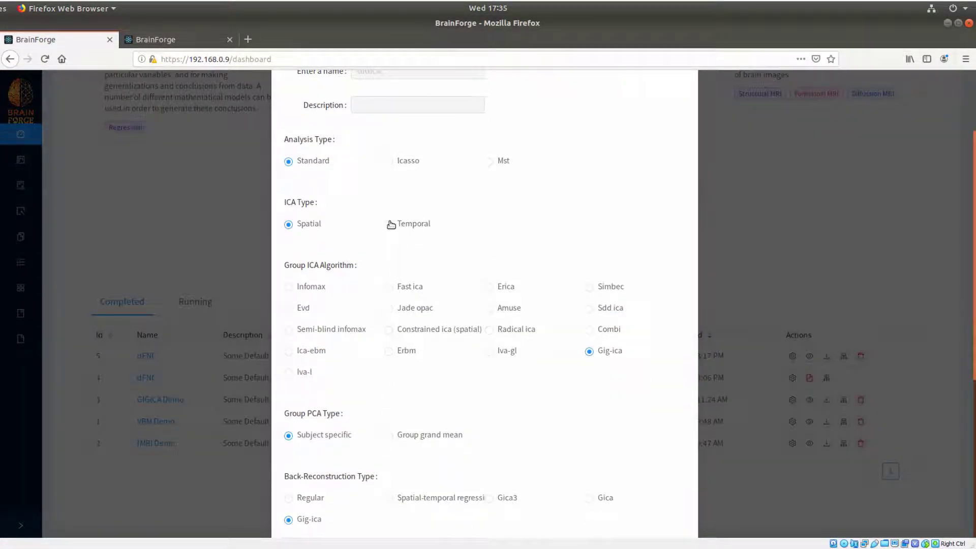
scroll(388, 181, up, 3)
scroll(388, 240, down, 3)
scroll(531, 383, down, 5)
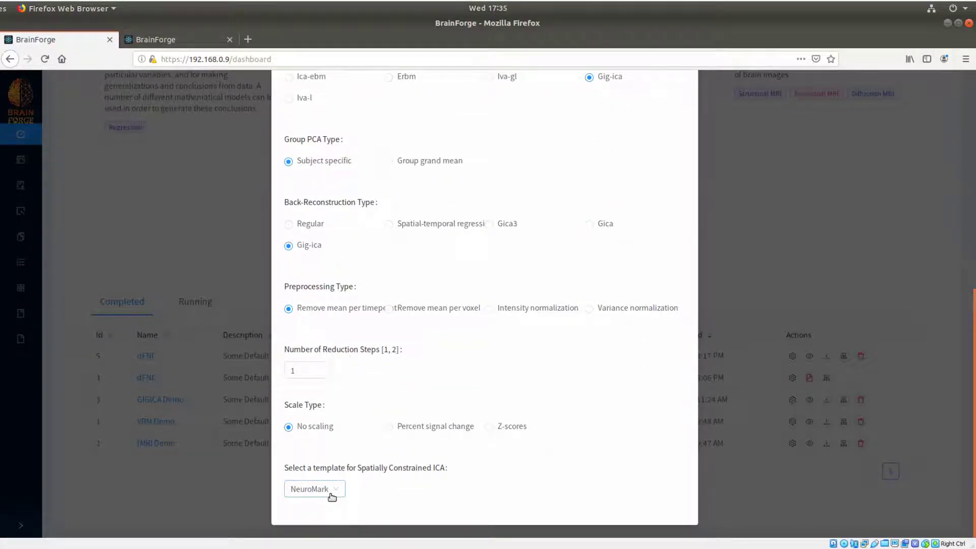
click(224, 264)
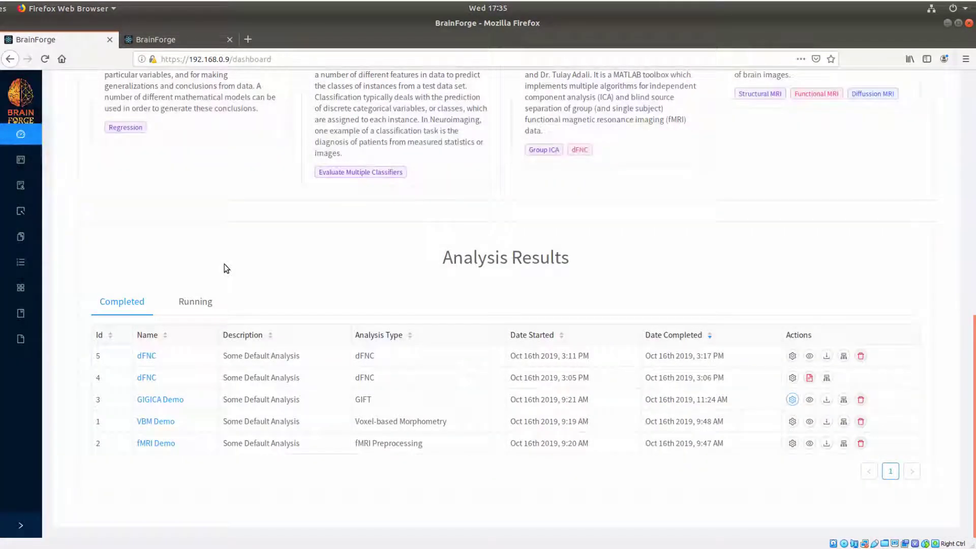
- Inspect the provenance of the GIGICA Demo analysis, covering the overview, memory, OS platform, Python and Docker details
click(843, 400)
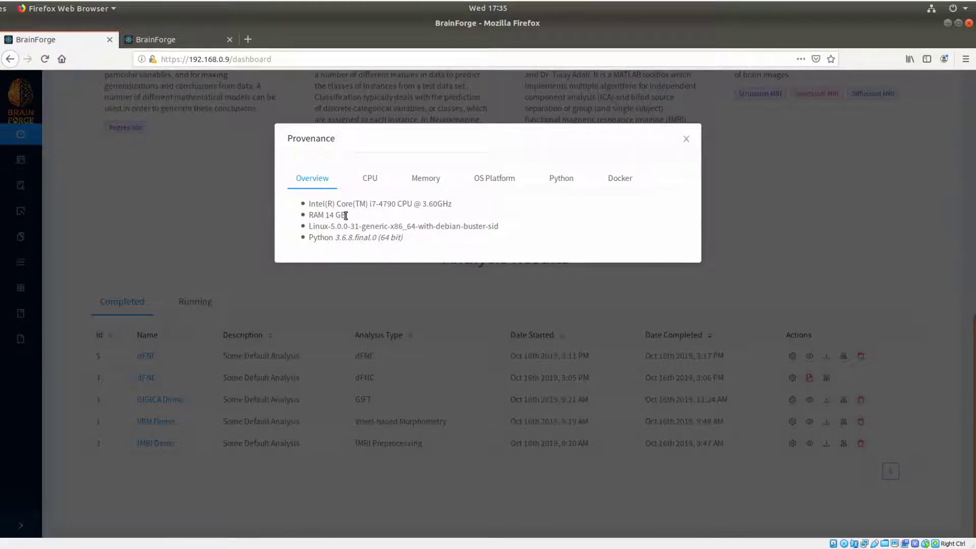
click(415, 183)
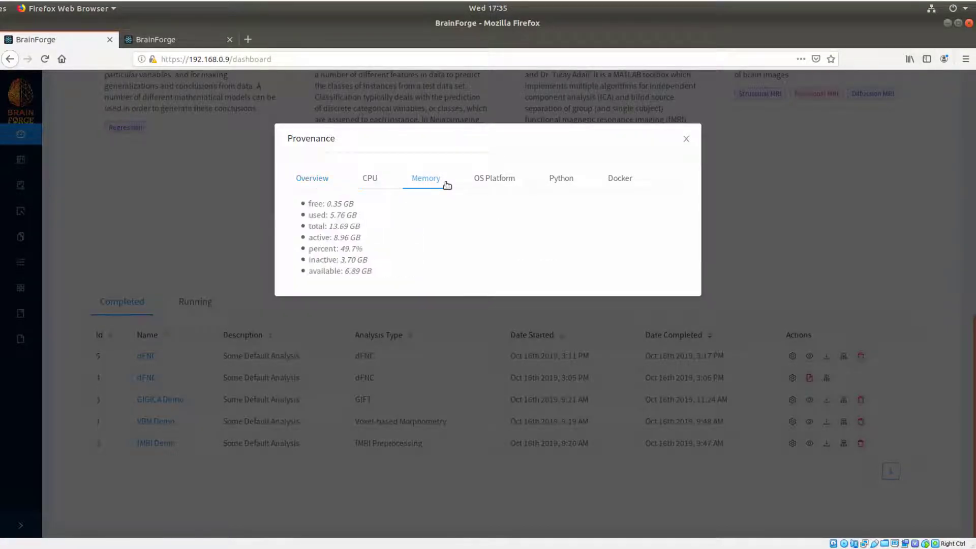
click(479, 181)
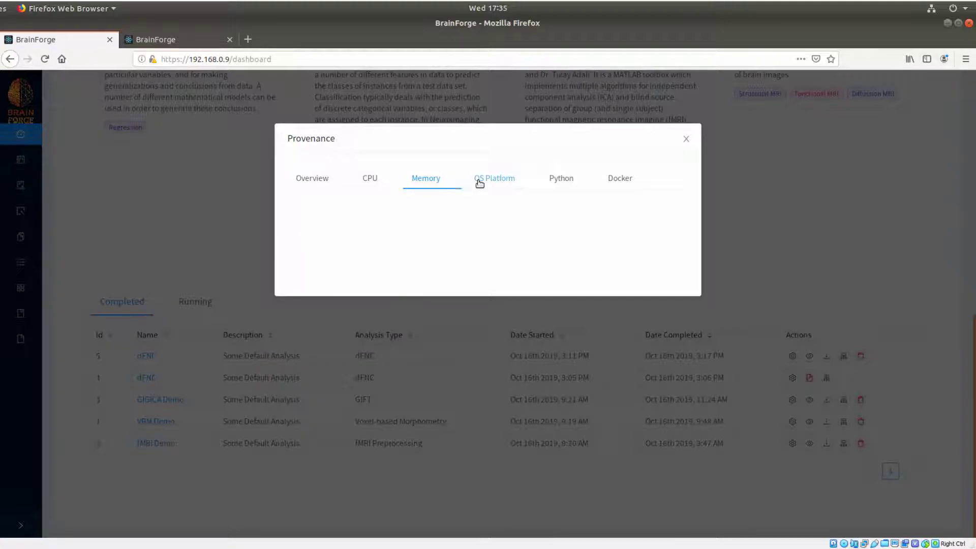
click(544, 189)
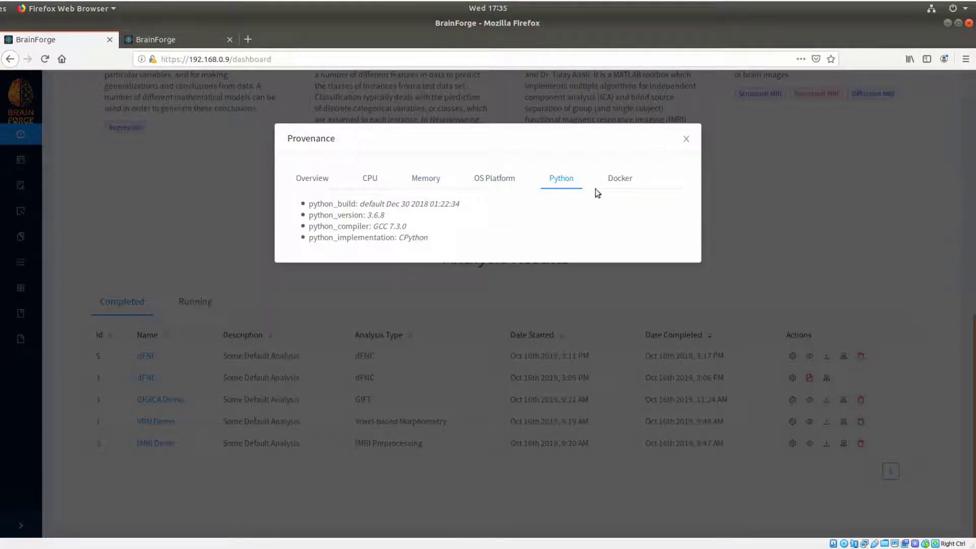
click(630, 180)
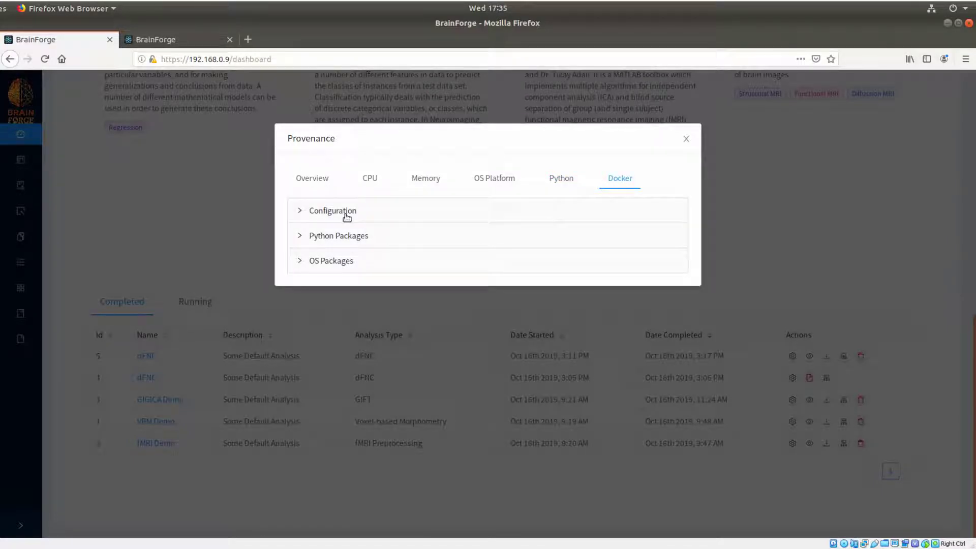
click(684, 137)
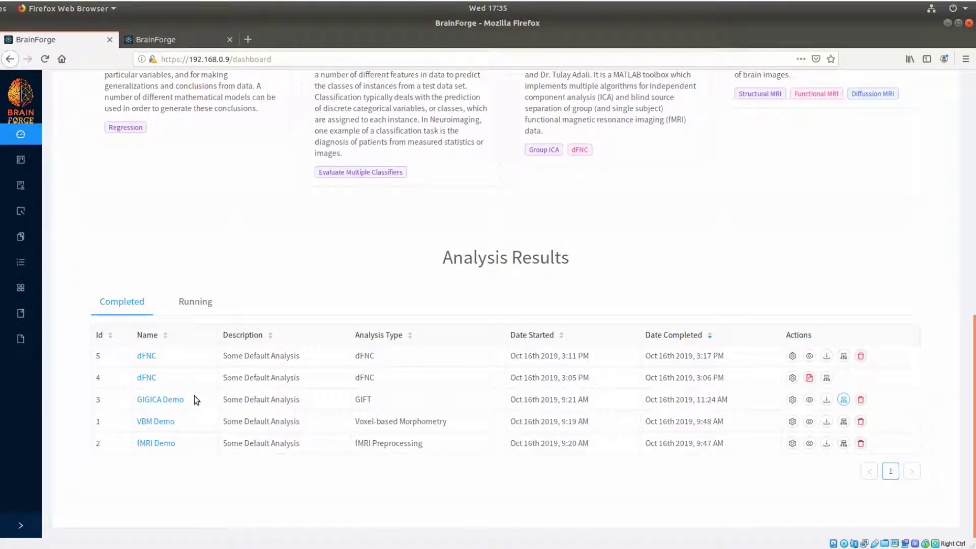
- Open the results of the GIGICA Demo analysis and read the summary's contents list and Group ICA parameters
click(809, 399)
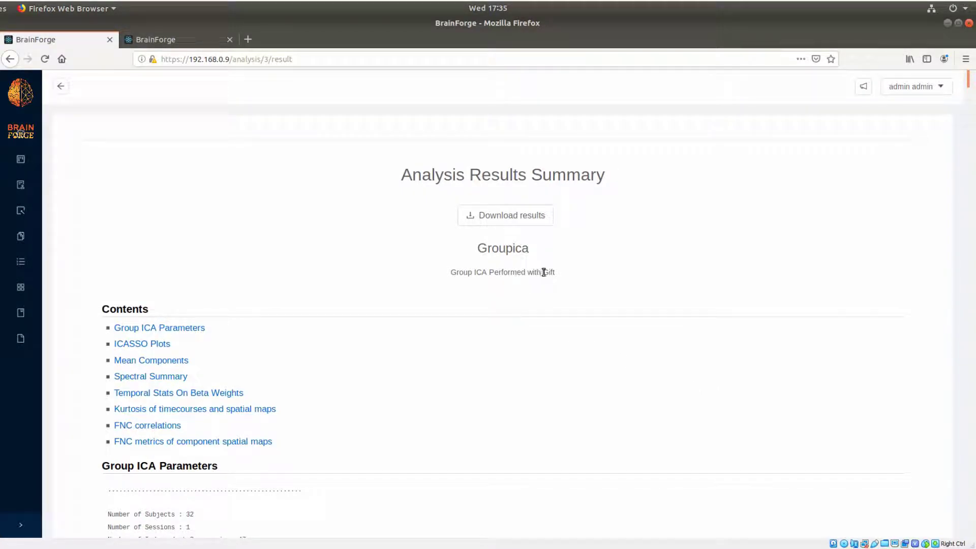
scroll(543, 272, down, 4)
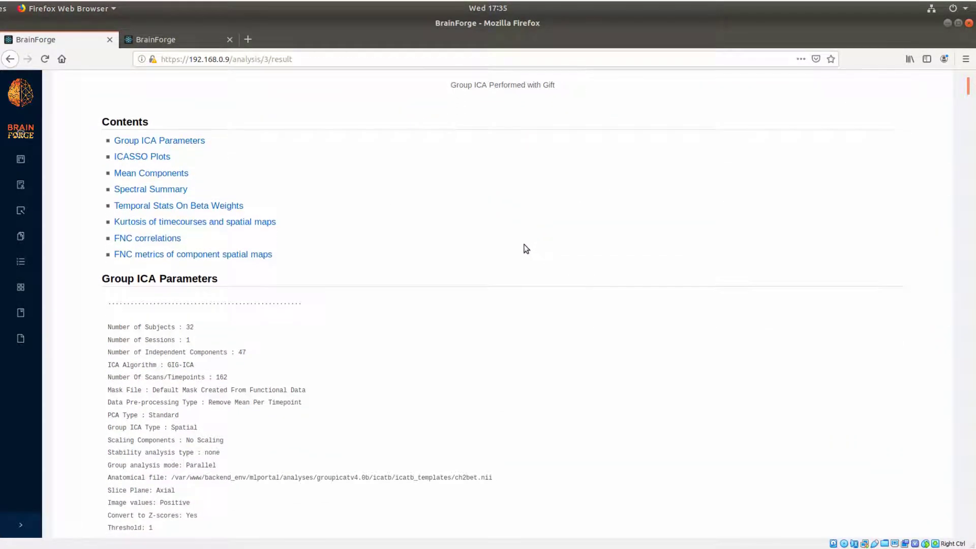
scroll(203, 164, down, 1)
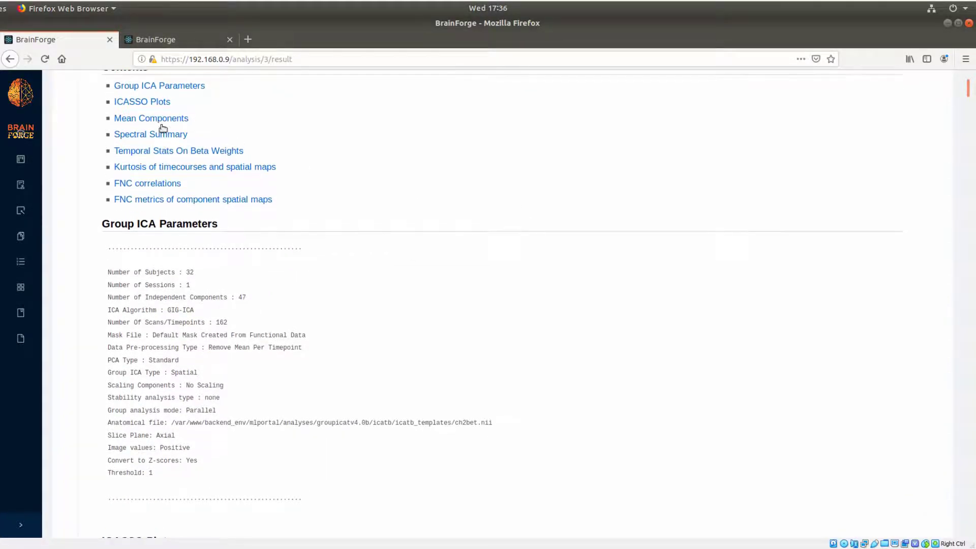
scroll(161, 134, up, 1)
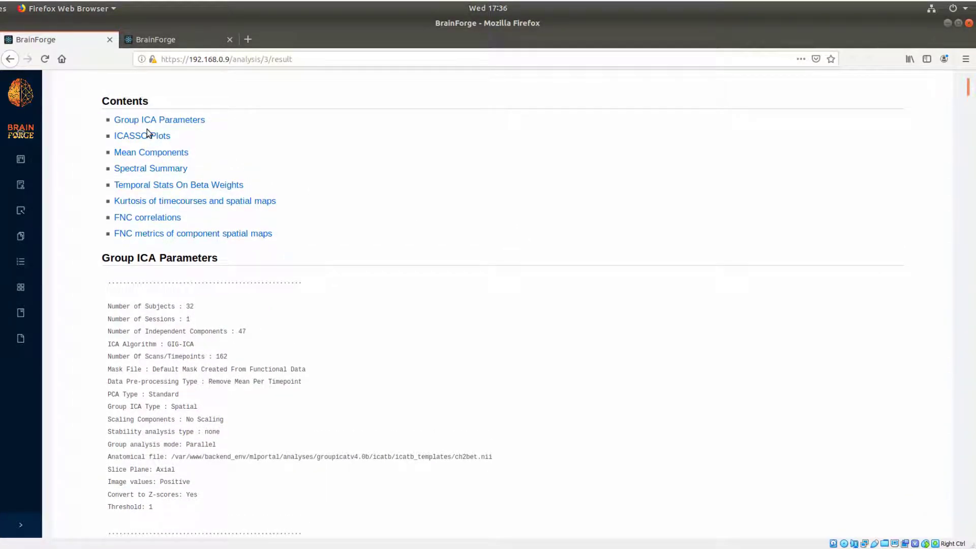
scroll(148, 132, down, 2)
scroll(152, 168, up, 2)
scroll(161, 229, down, 3)
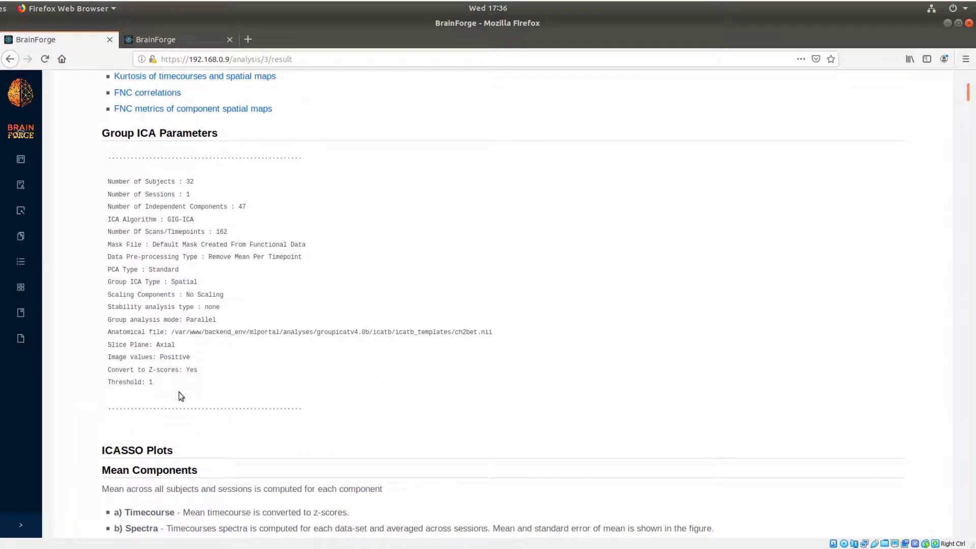
- Examine the mean component plots in the results summary, including timecourses, spectra, axial montages and ortho slices
scroll(181, 395, down, 8)
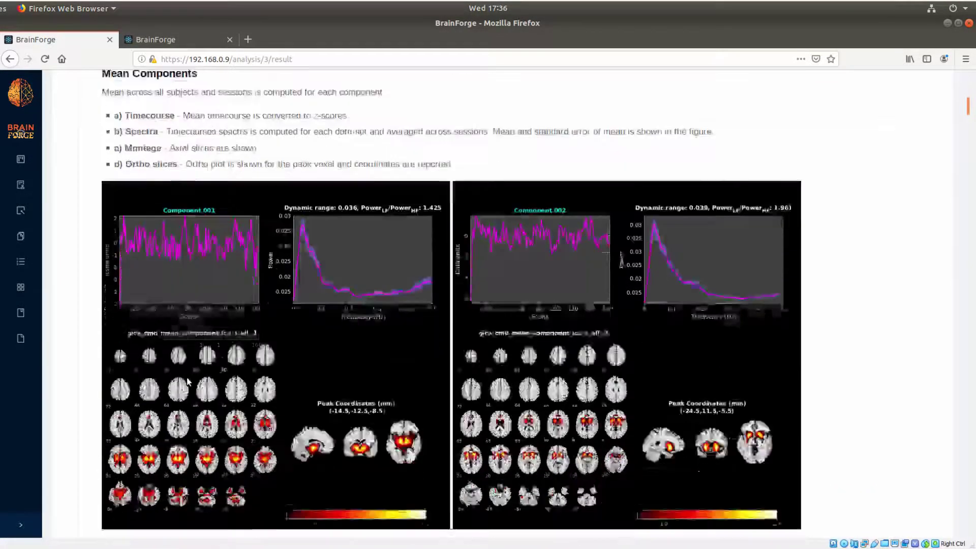
scroll(188, 381, down, 1)
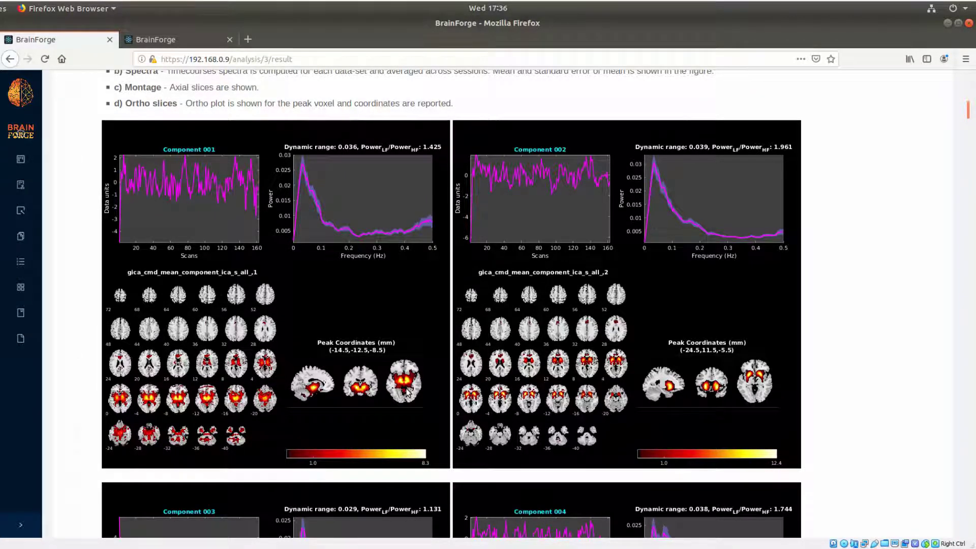
scroll(143, 168, down, 1)
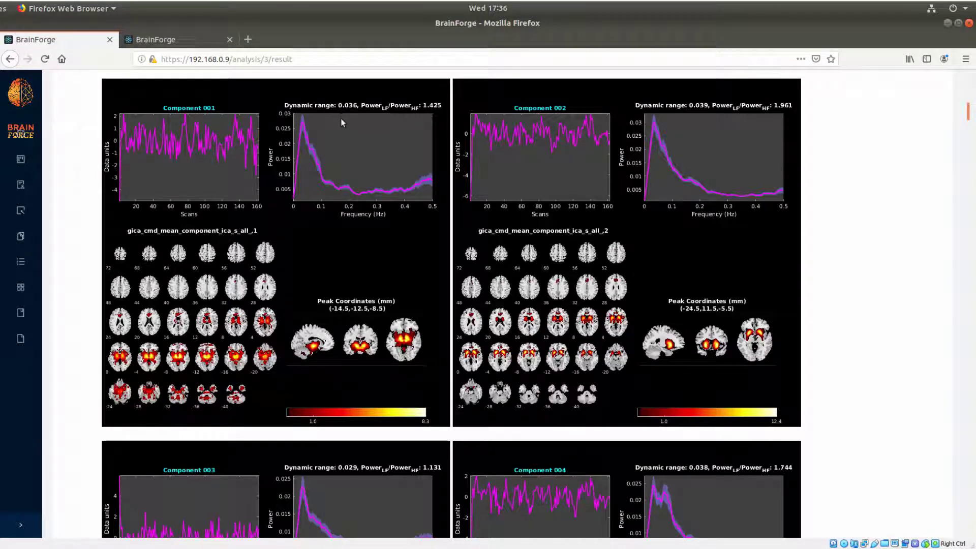
scroll(420, 190, down, 7)
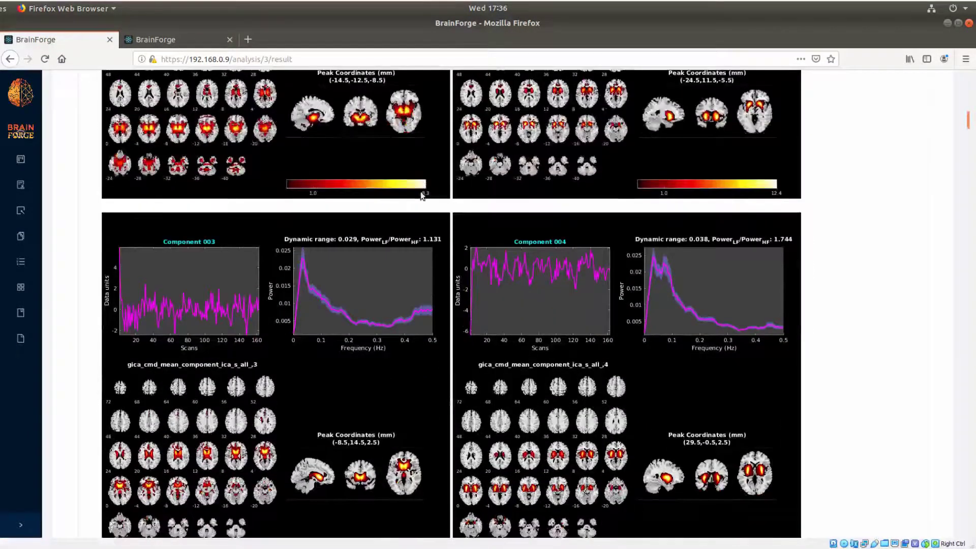
scroll(441, 246, down, 18)
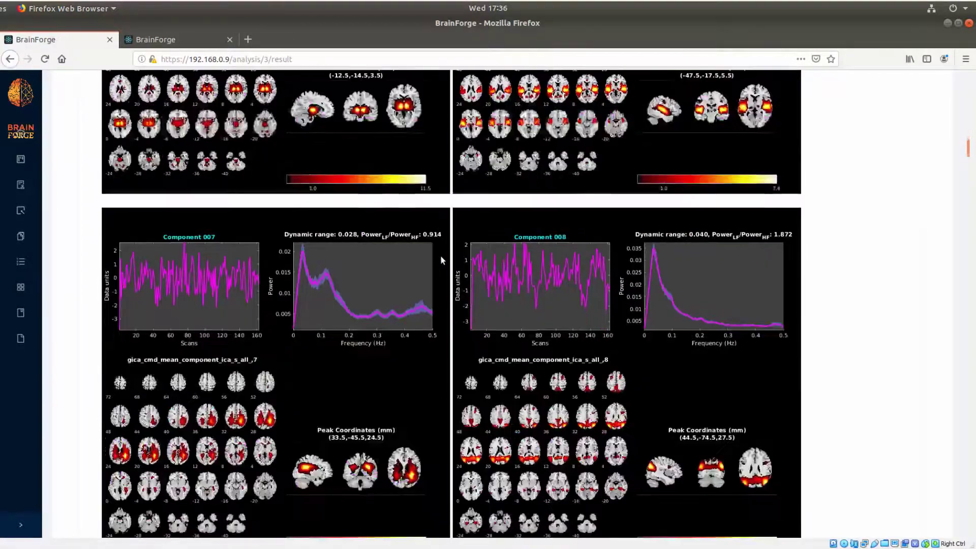
scroll(441, 261, down, 11)
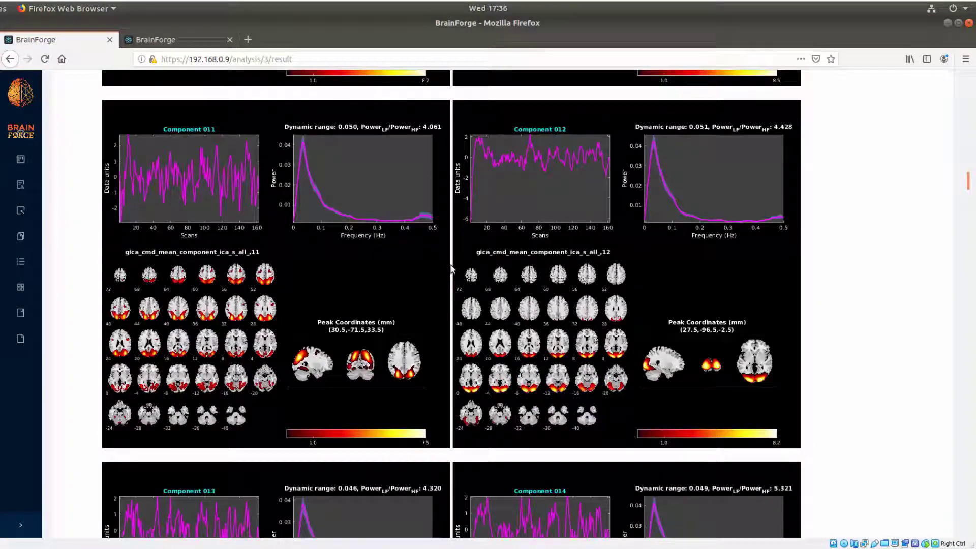
scroll(452, 265, down, 8)
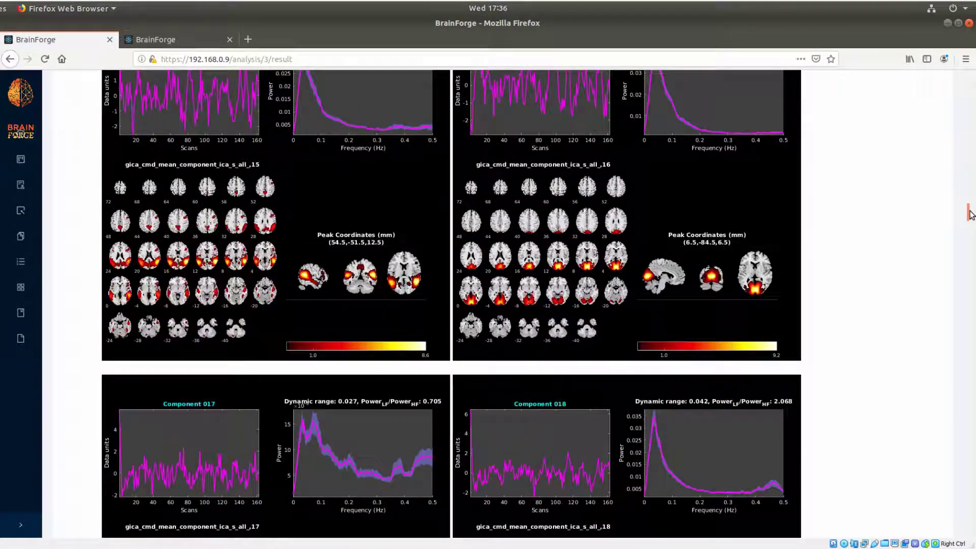
- Examine the kurtosis tables and charts, the FNC correlations and the FNC metrics of component spatial maps in the results summary
drag(969, 213, 933, 478)
scroll(934, 477, down, 10)
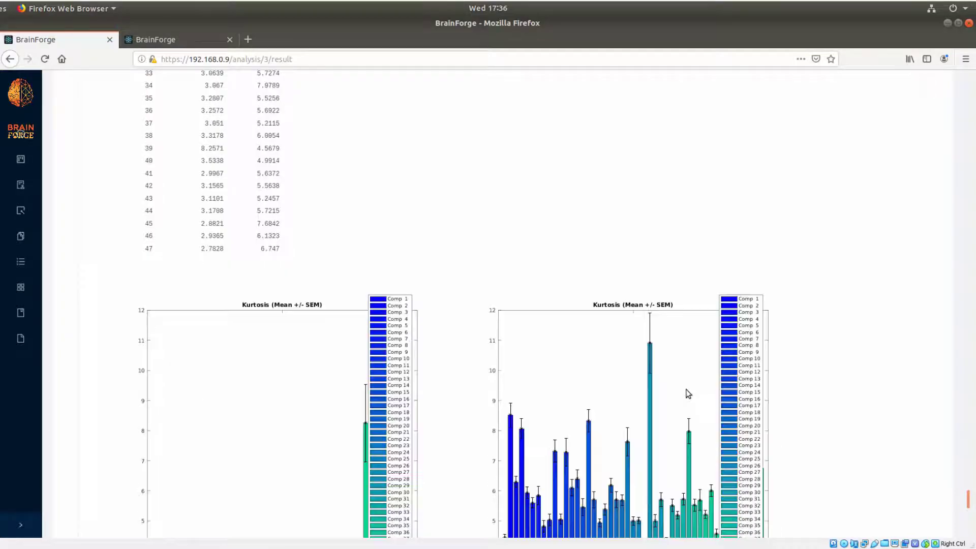
scroll(473, 240, down, 2)
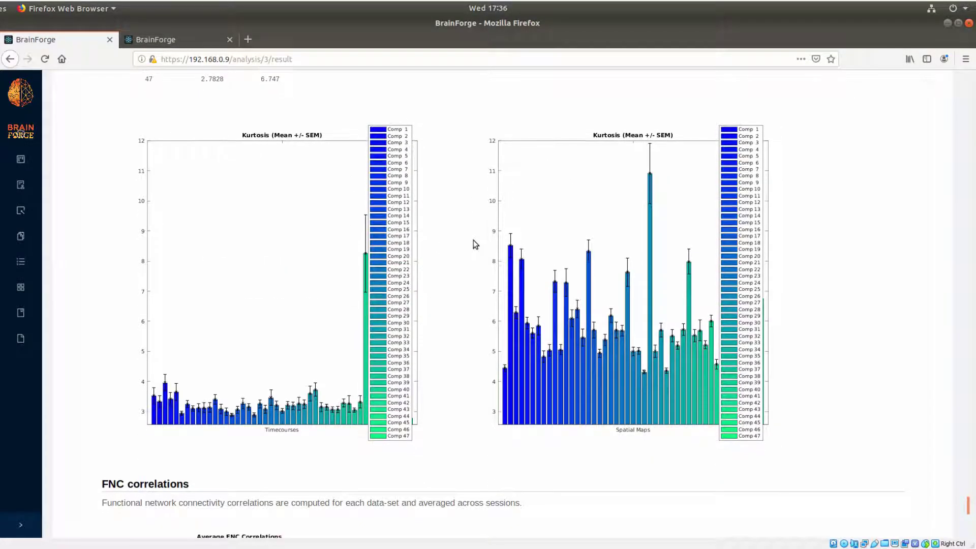
scroll(605, 377, down, 5)
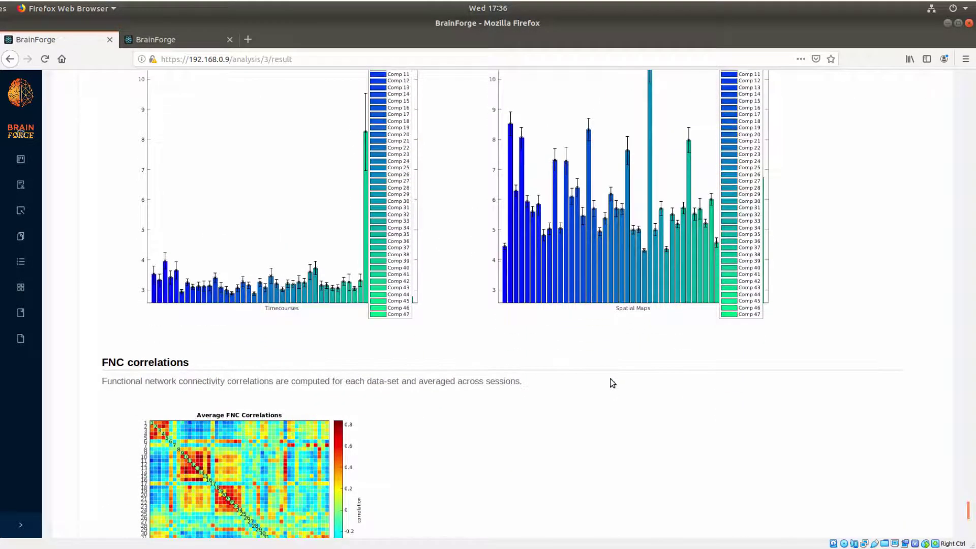
scroll(604, 377, down, 6)
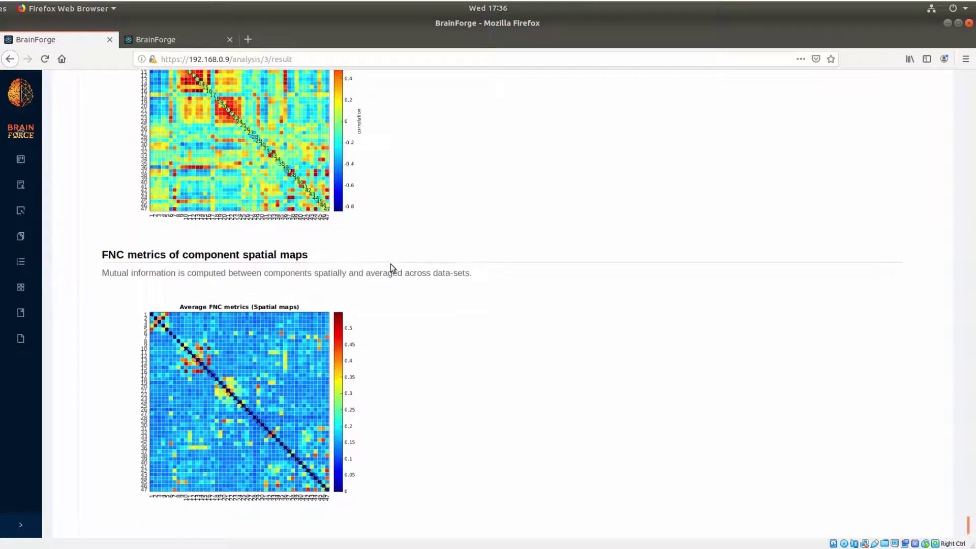
scroll(222, 361, up, 2)
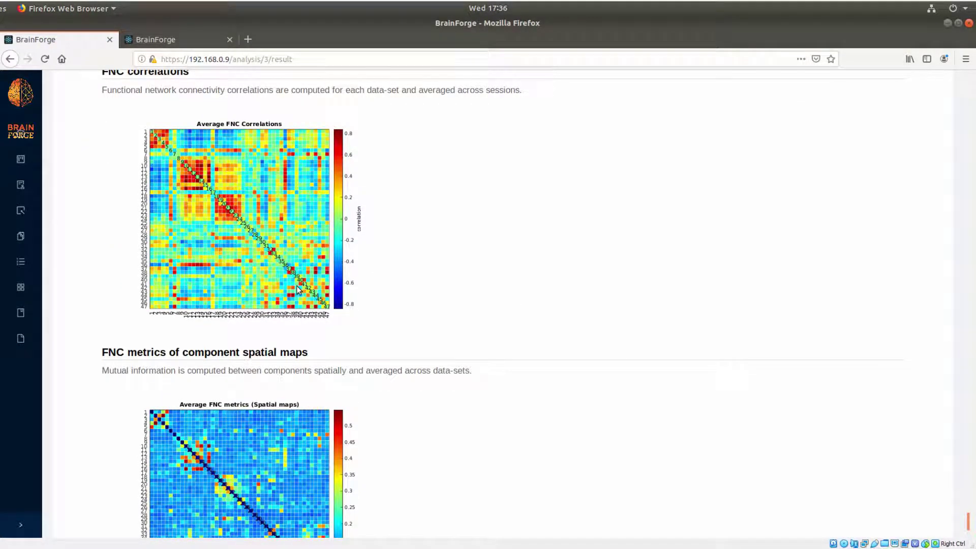
scroll(410, 316, up, 6)
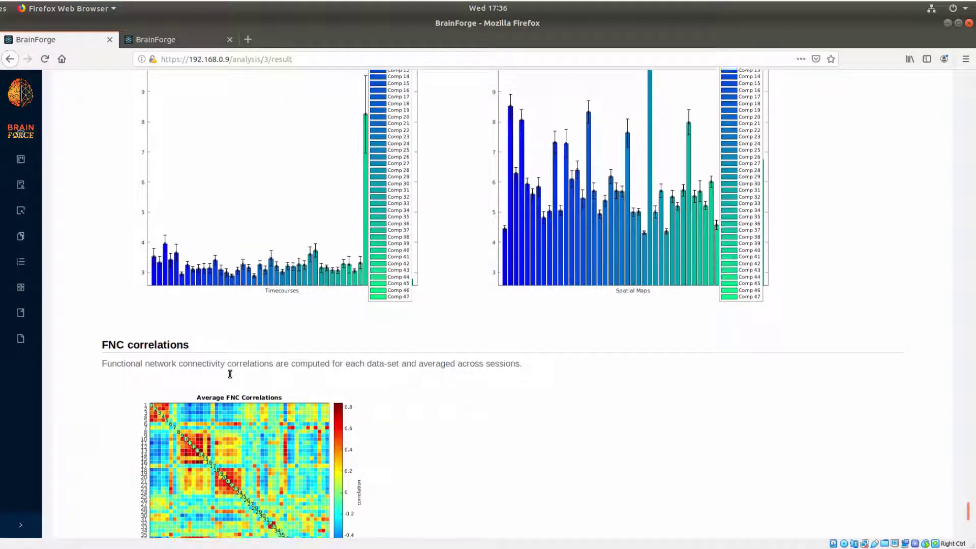
scroll(229, 373, up, 5)
scroll(229, 373, up, 3)
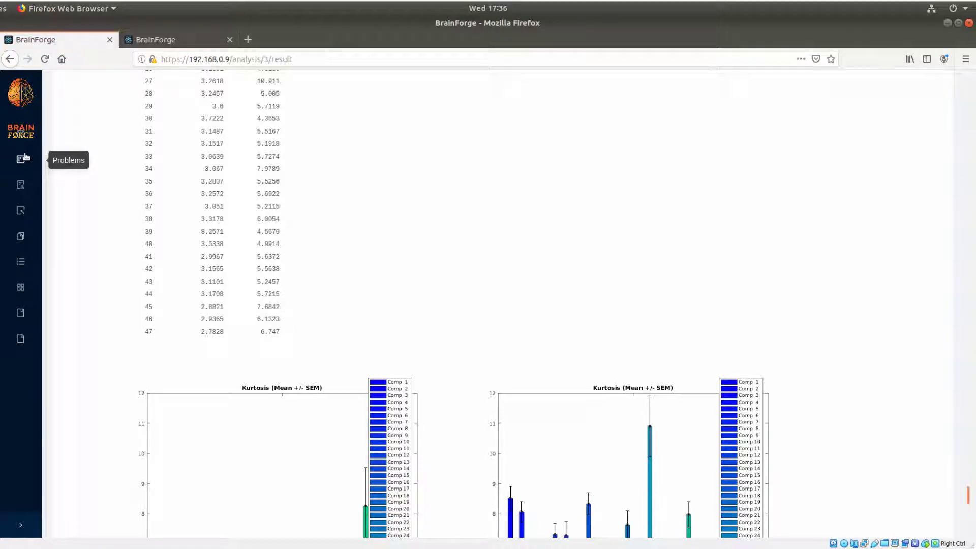
- Return to the dashboard and review the parameters of the completed dFNC analysis with Id 5, from clustering settings to number of clusters
click(28, 125)
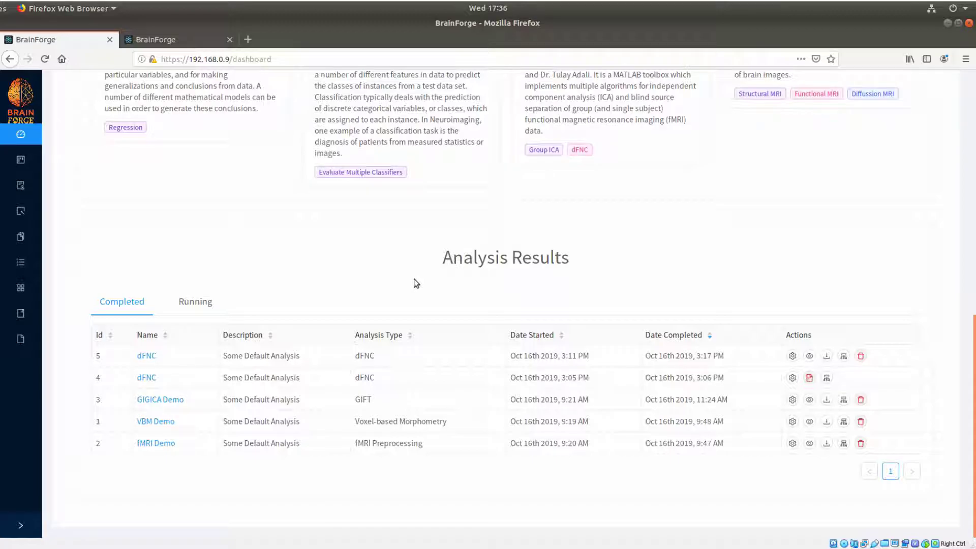
scroll(595, 327, up, 3)
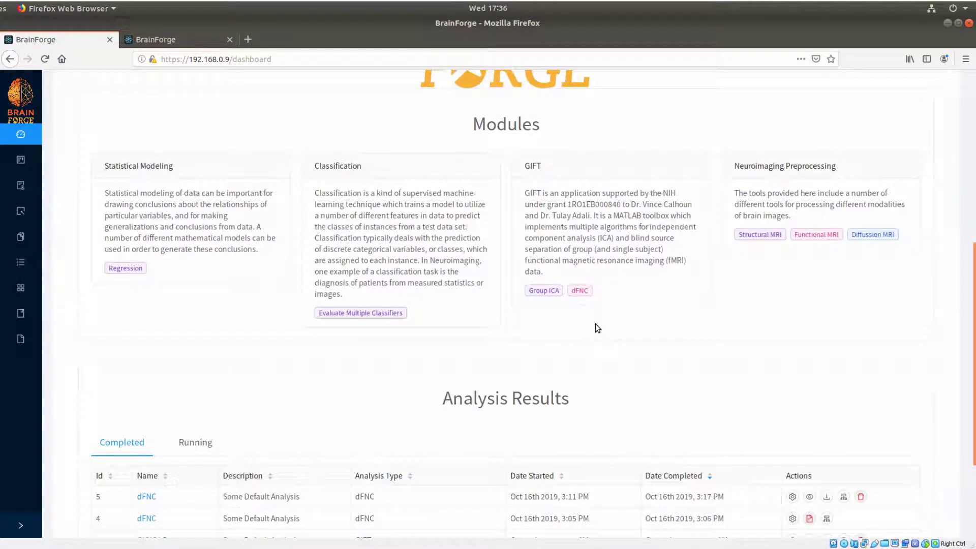
scroll(594, 327, down, 3)
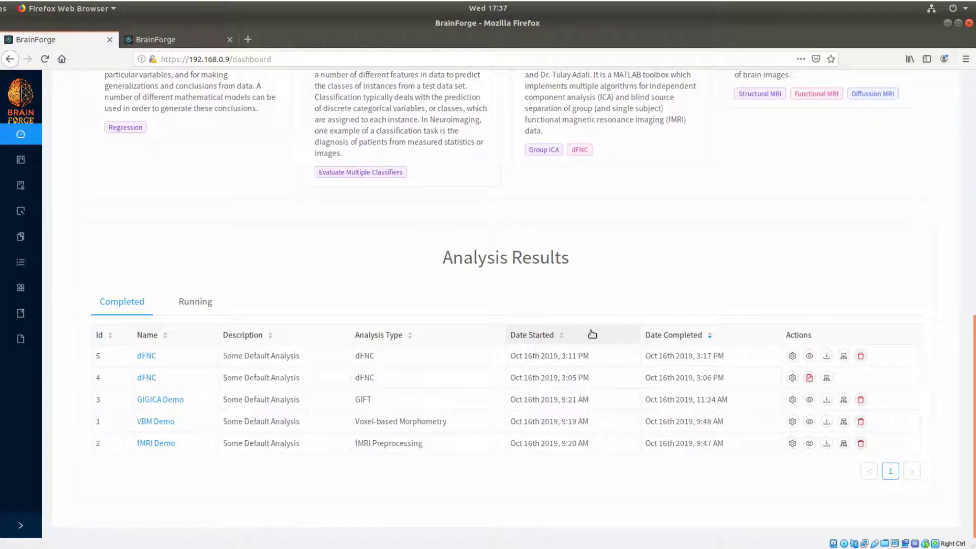
click(793, 356)
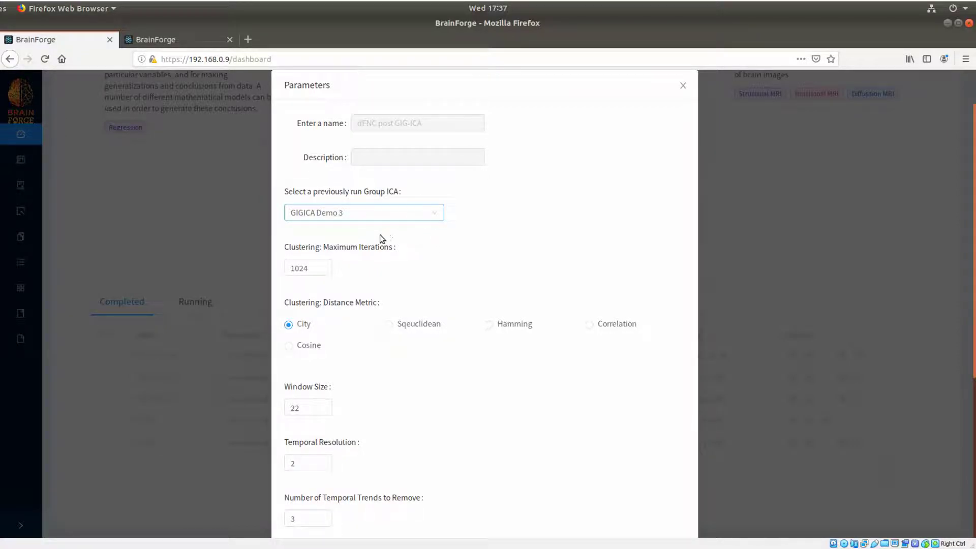
click(323, 264)
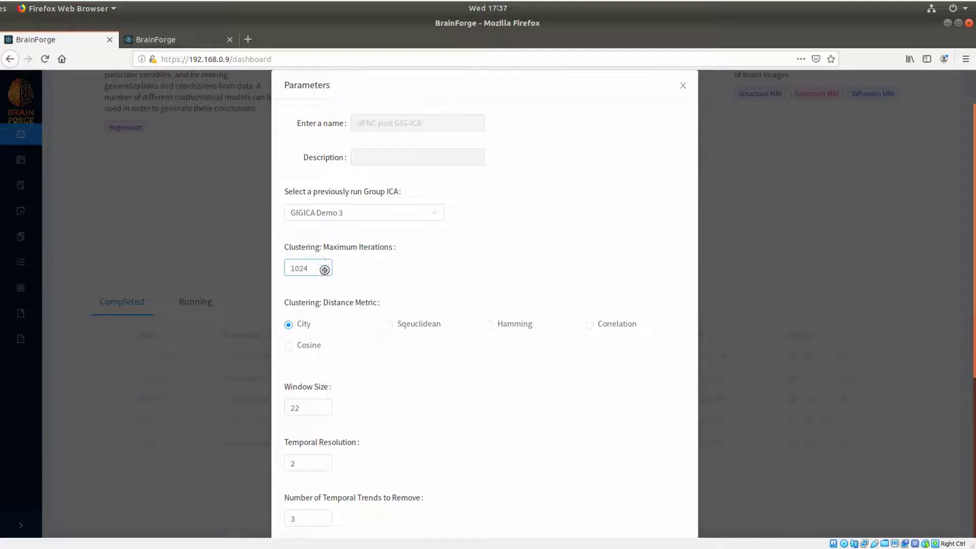
scroll(355, 287, down, 2)
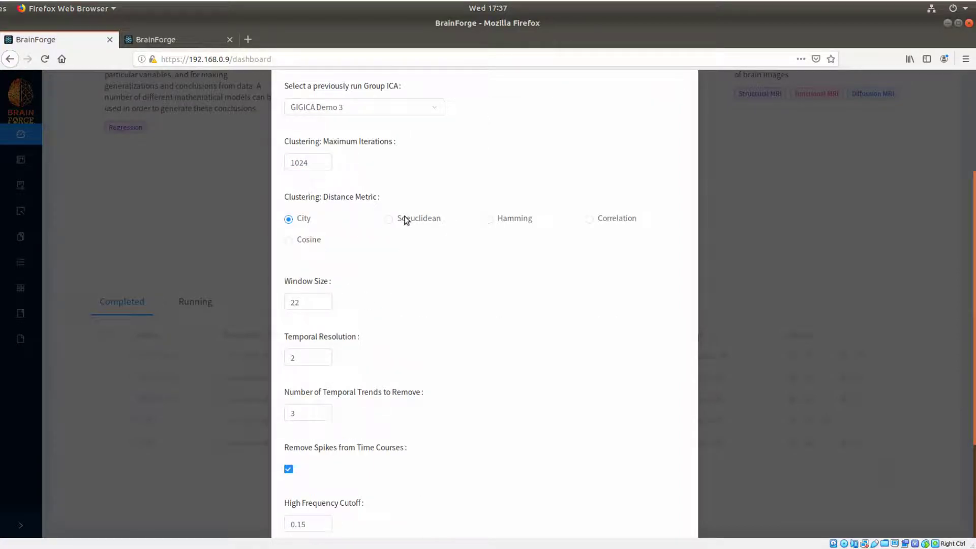
scroll(323, 270, down, 2)
scroll(323, 270, down, 1)
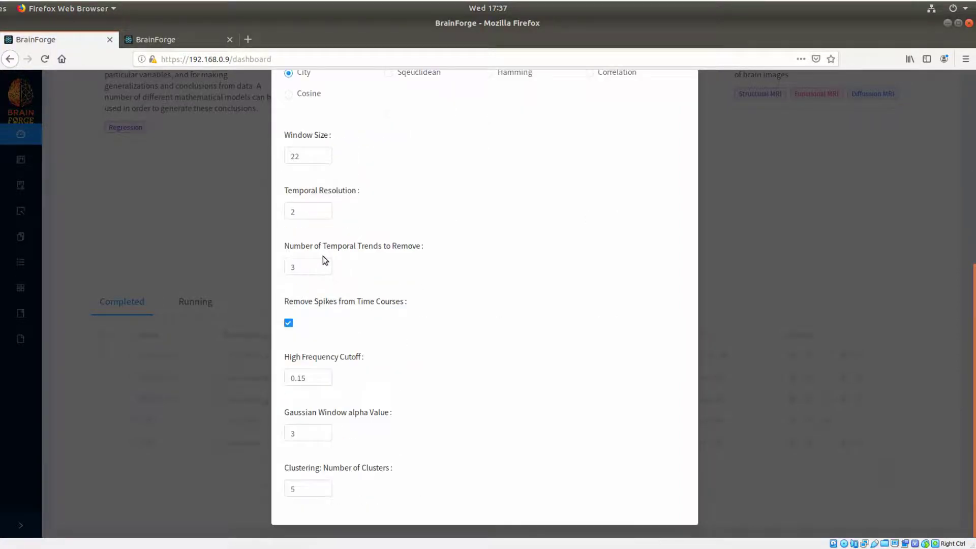
click(325, 212)
click(229, 231)
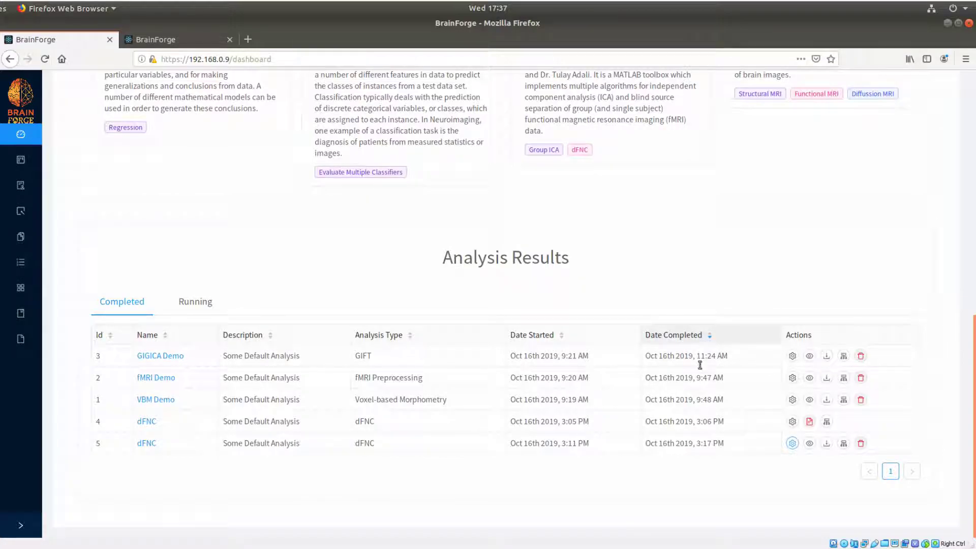
- Open the results of dFNC analysis 5 and examine the FNC oscillations plots of spectra standard deviation and center of mass
click(808, 444)
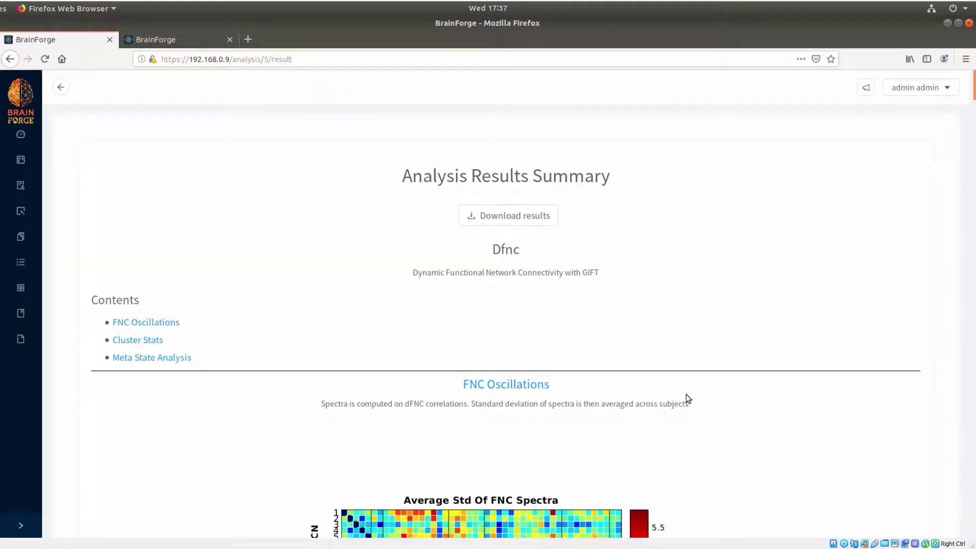
scroll(682, 371, down, 8)
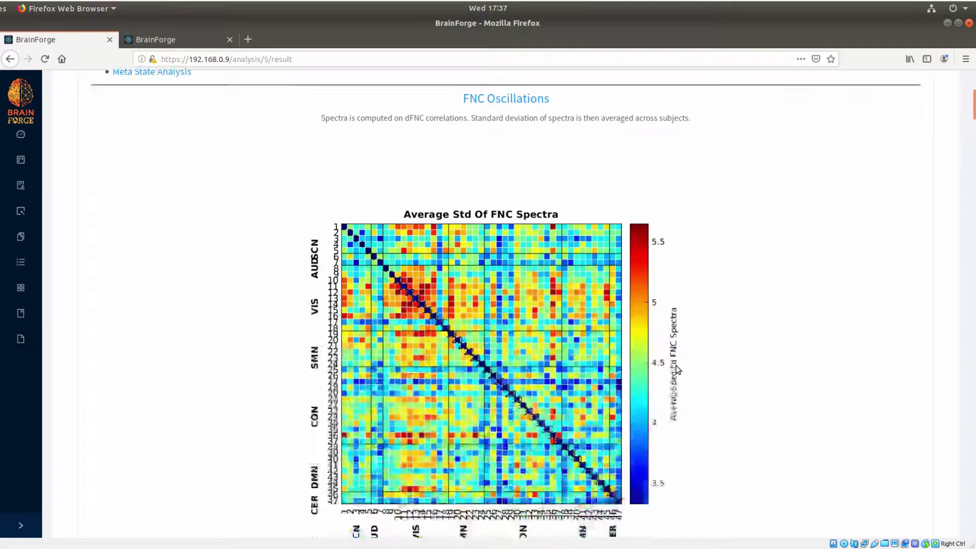
scroll(515, 346, down, 12)
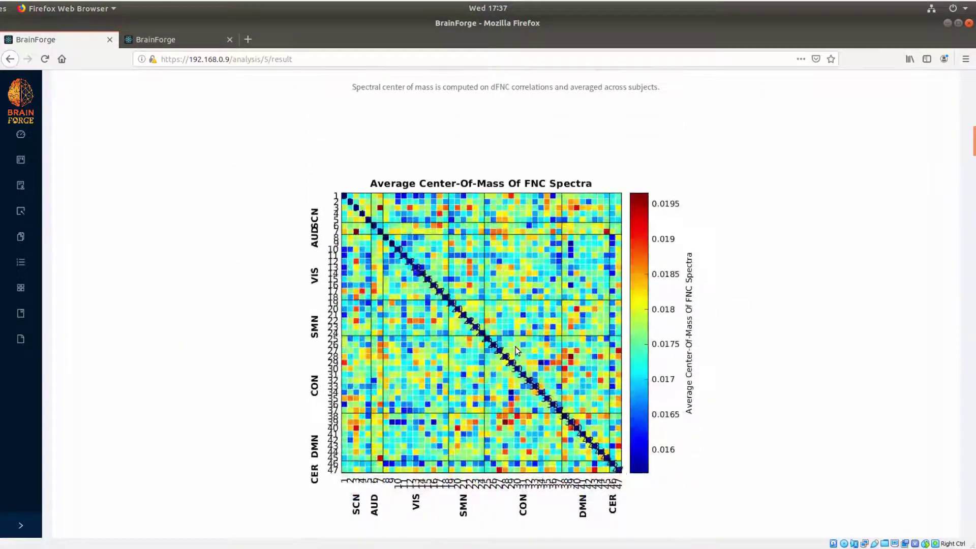
- Examine the correlation matrices of cluster centroids 1 to 5 in the dFNC results summary
scroll(517, 350, down, 8)
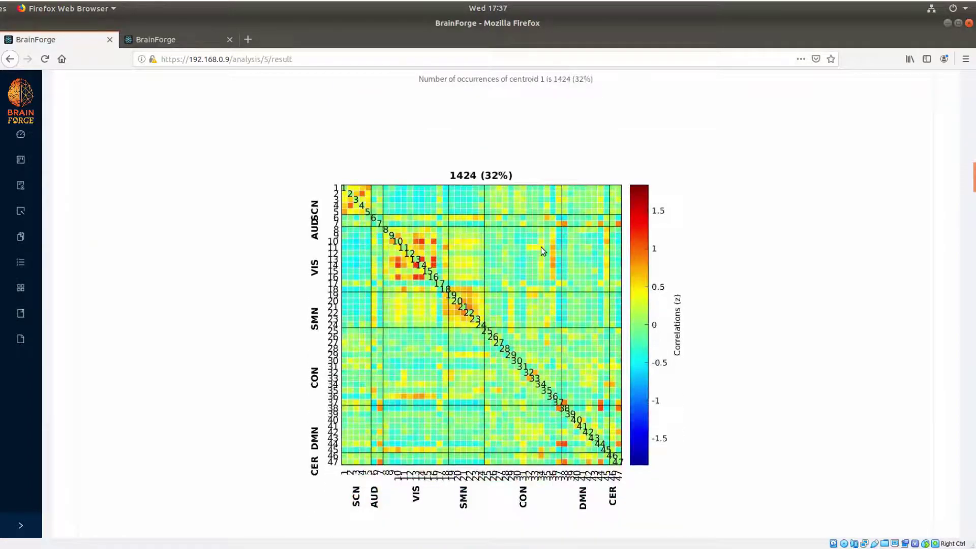
scroll(376, 214, down, 2)
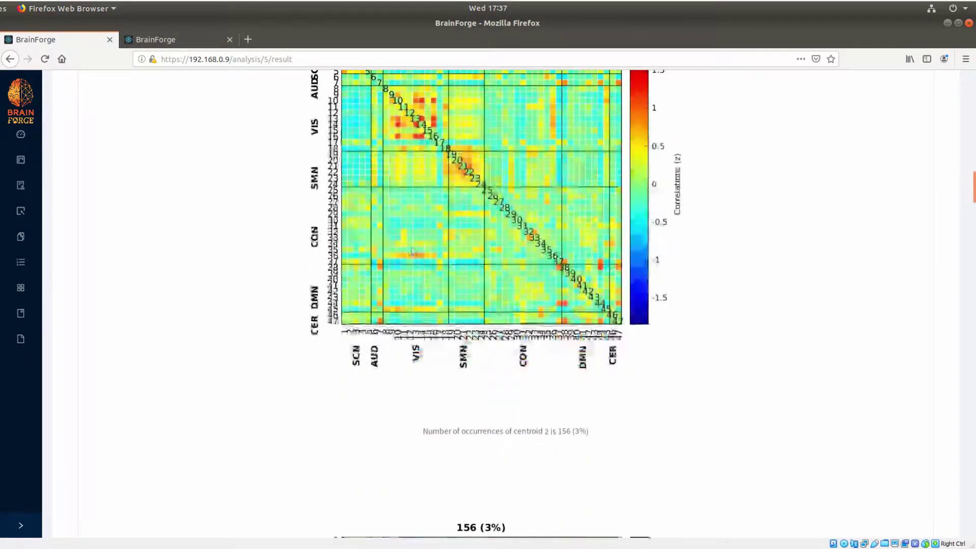
scroll(433, 290, down, 3)
scroll(433, 294, down, 5)
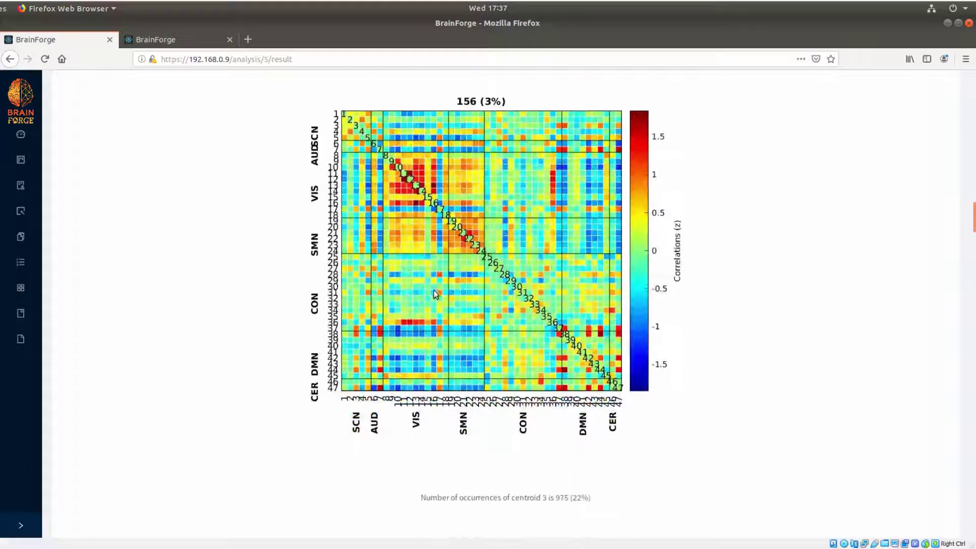
scroll(431, 223, down, 8)
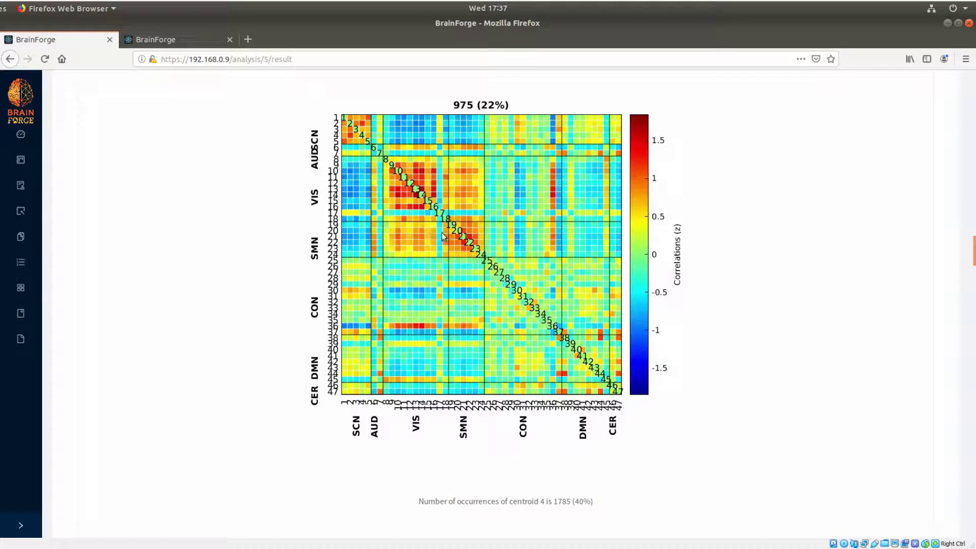
scroll(465, 257, down, 10)
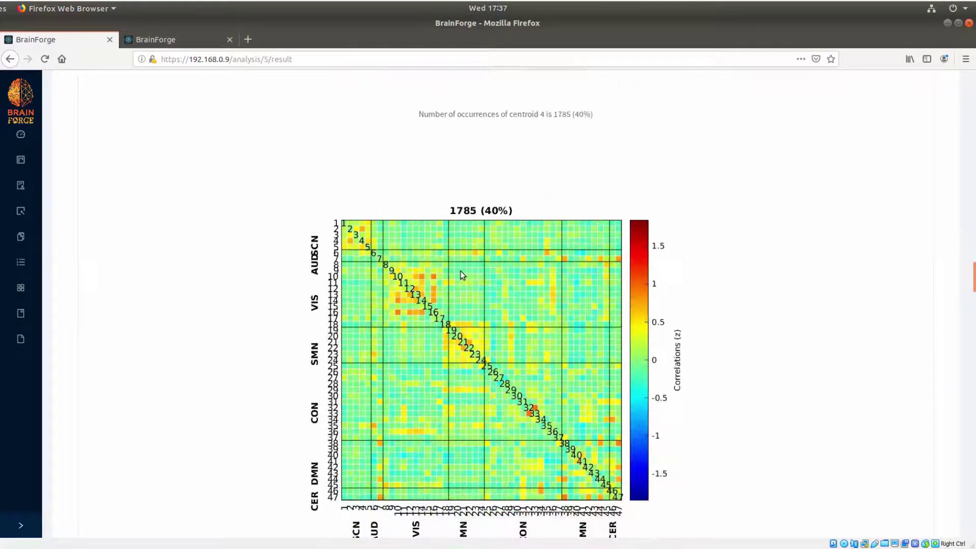
scroll(413, 252, down, 8)
scroll(465, 107, up, 4)
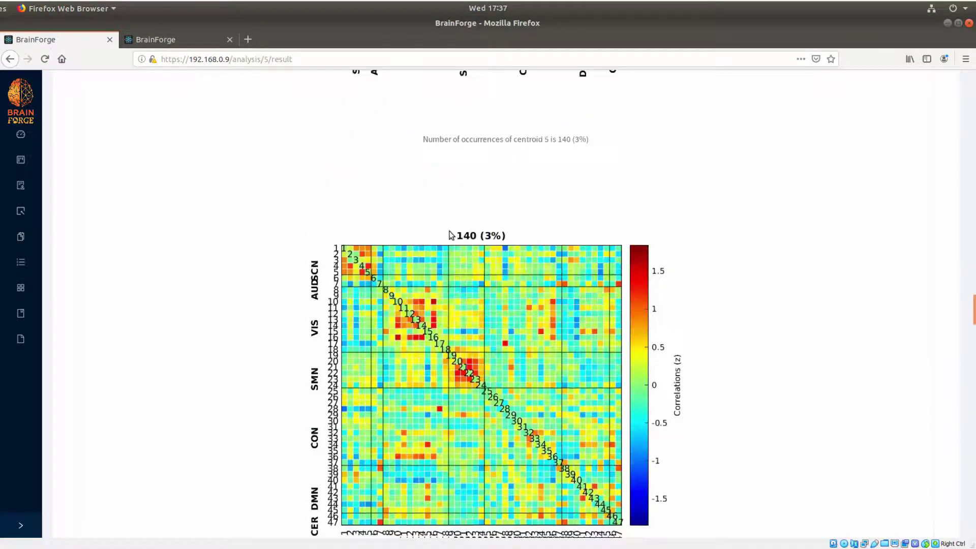
scroll(456, 209, up, 4)
scroll(456, 224, down, 10)
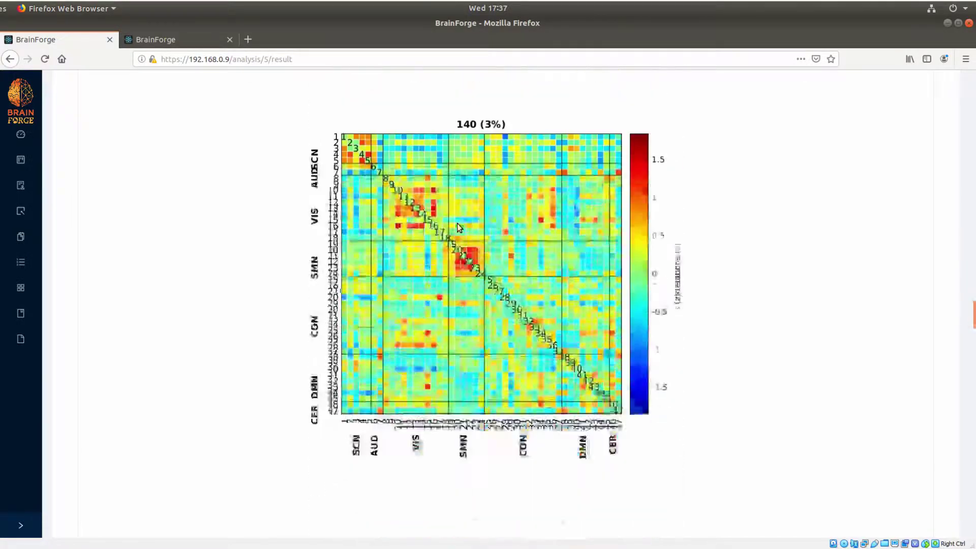
- Examine the bootstrap cluster occurrences, state frequency, mean dwell time, transition matrix and per-subject state vectors in the dFNC results
scroll(463, 187, down, 5)
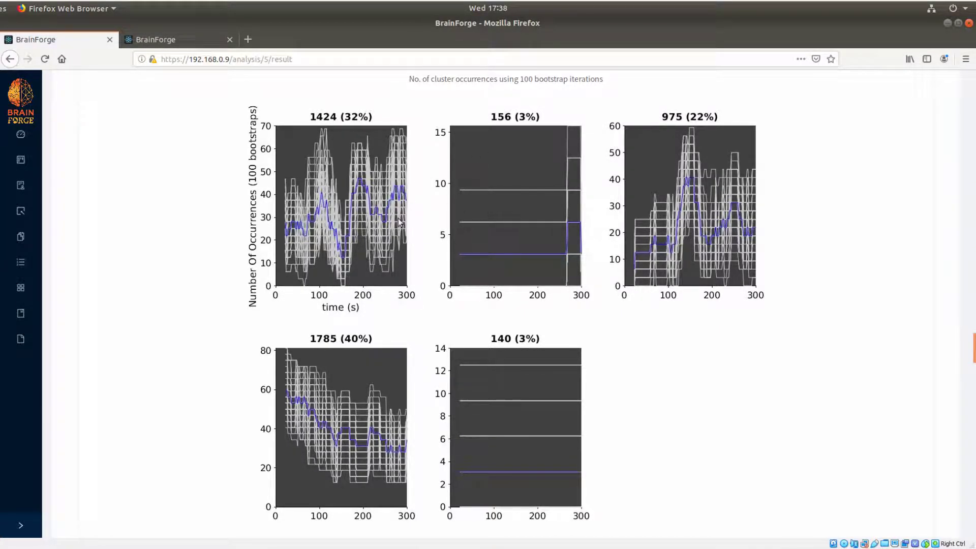
scroll(392, 252, down, 4)
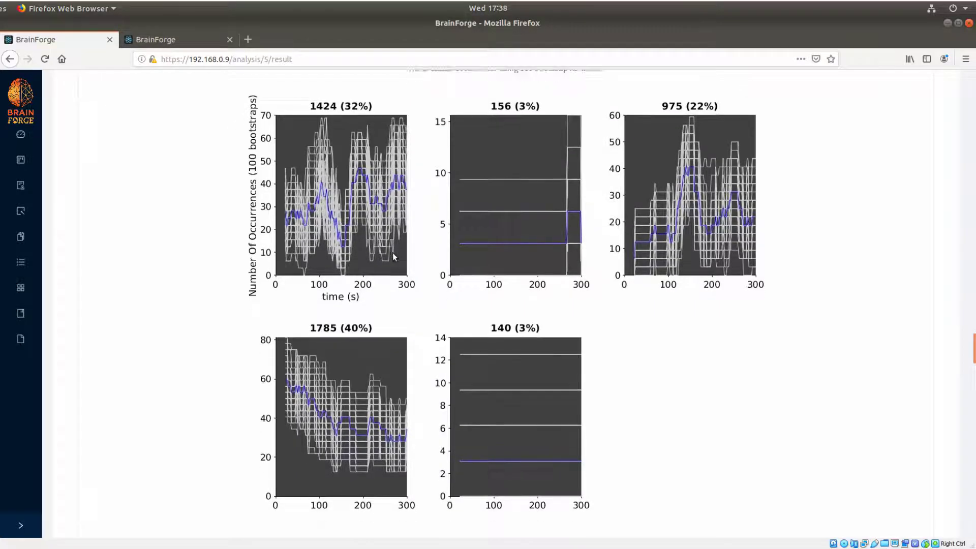
scroll(394, 259, down, 6)
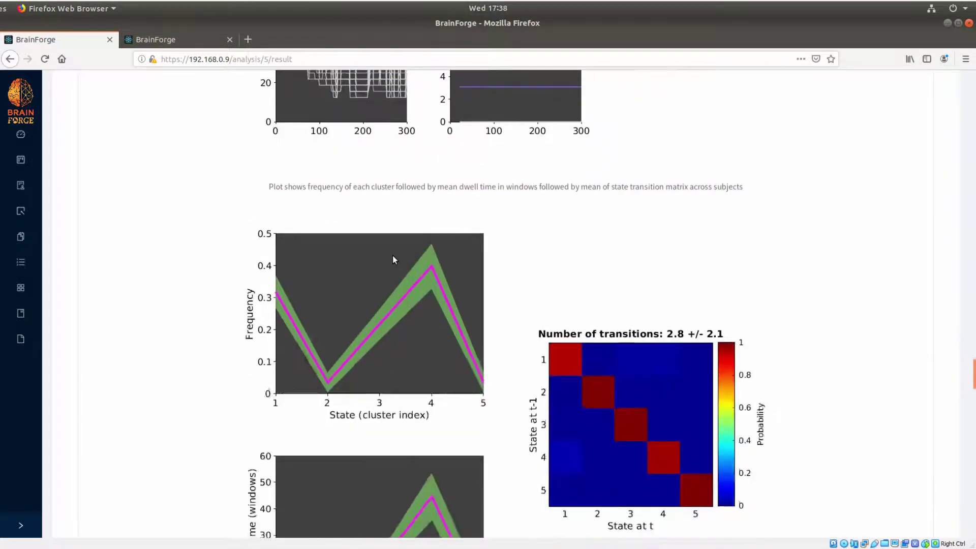
scroll(394, 257, up, 1)
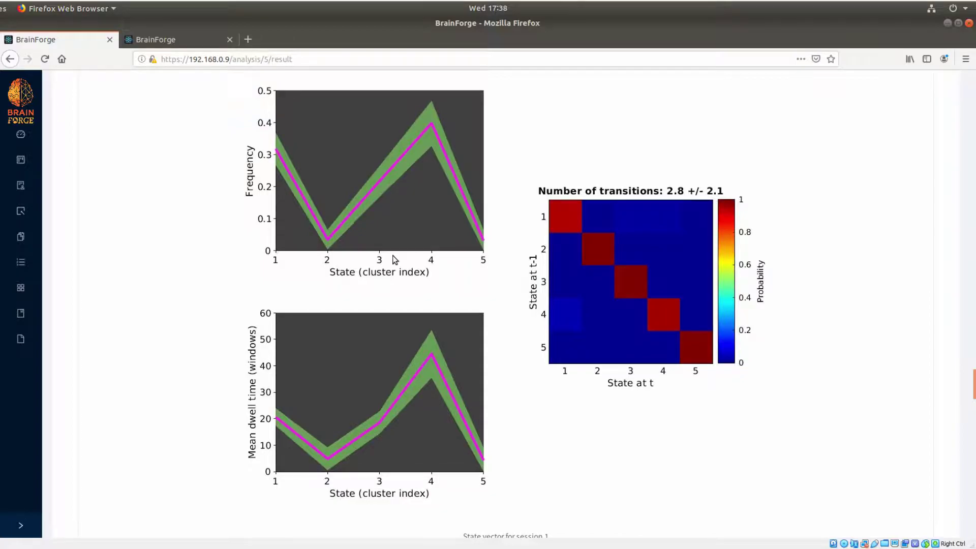
scroll(375, 223, down, 6)
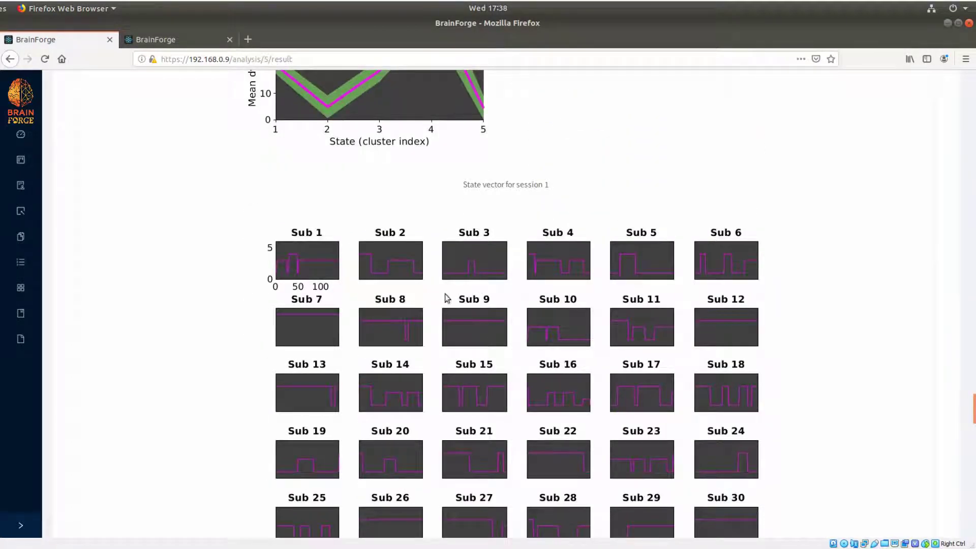
scroll(441, 323, down, 6)
- Examine the K-means CP 1 and CP 2 correlation matrices in the dFNC results summary
scroll(441, 325, down, 5)
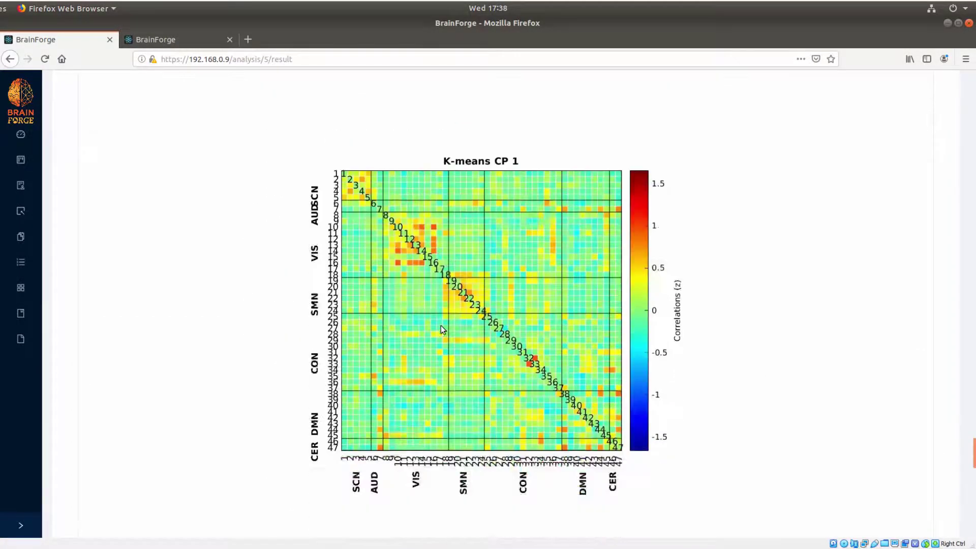
scroll(440, 325, up, 2)
scroll(440, 325, down, 4)
scroll(440, 325, down, 15)
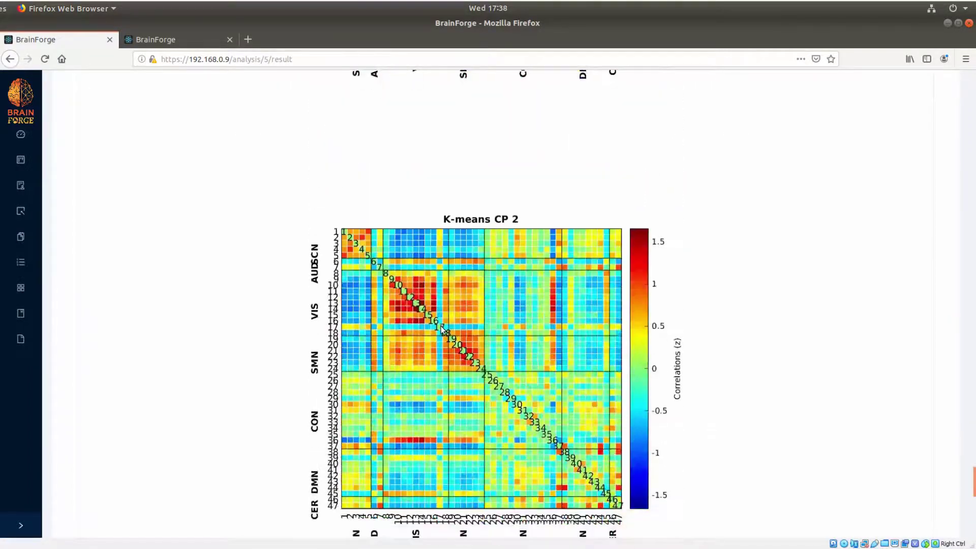
scroll(441, 325, up, 1)
scroll(441, 327, up, 20)
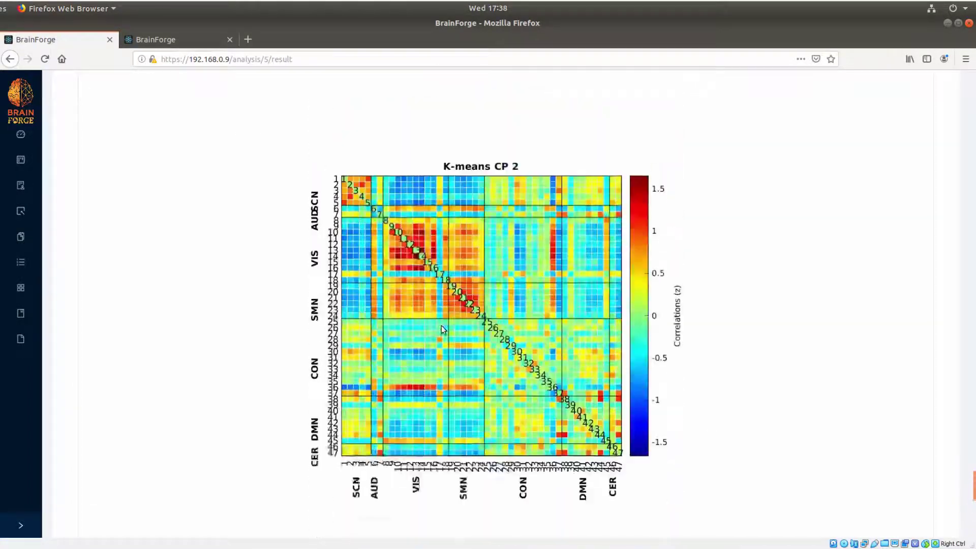
- Return to the dashboard, look over the Neuroimaging Preprocessing module and locate the VBM Demo among the completed analyses
click(31, 143)
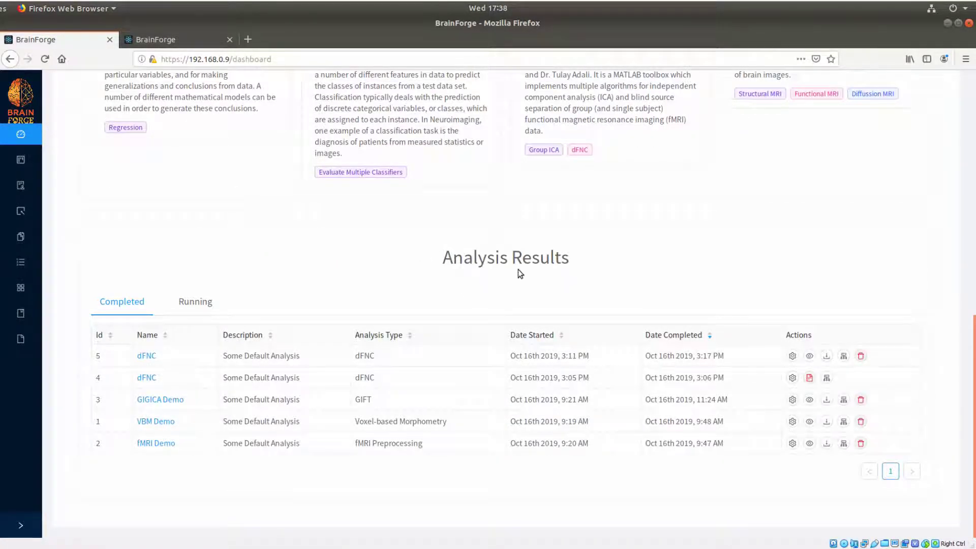
scroll(520, 273, up, 3)
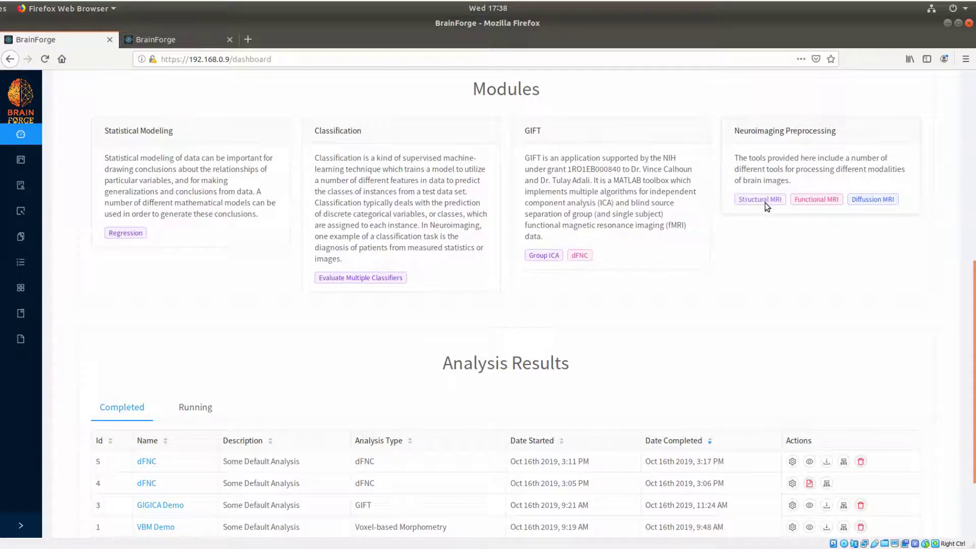
scroll(419, 312, down, 3)
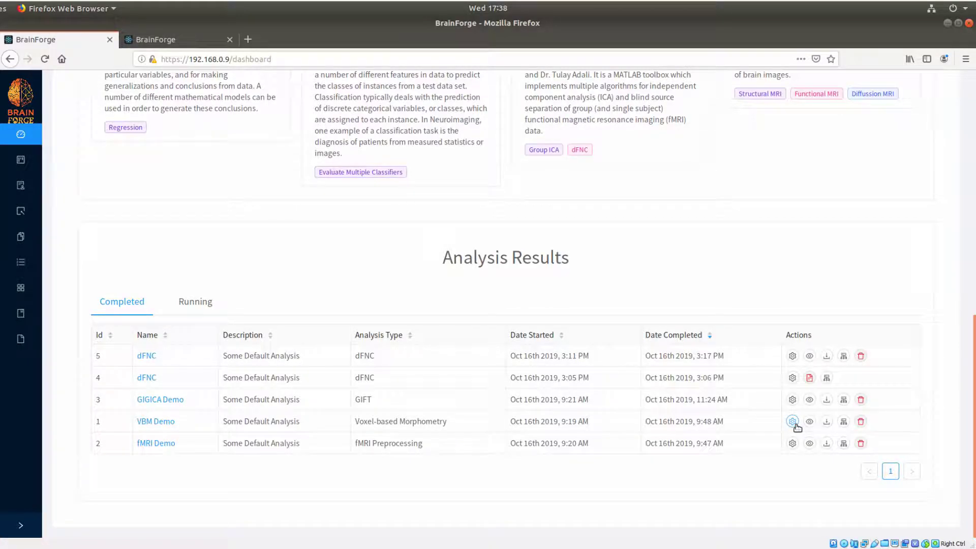
drag(725, 423, 218, 424)
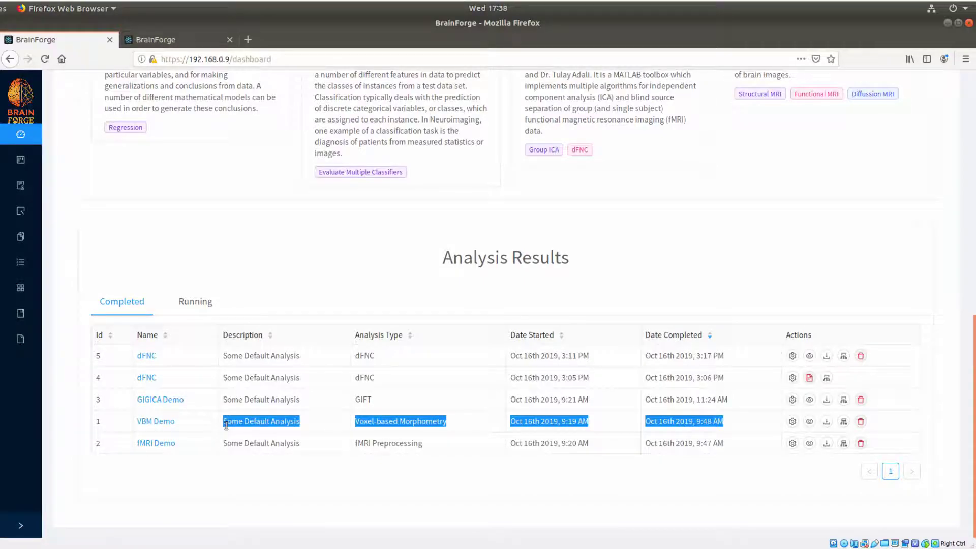
click(747, 452)
- Open the VBM Demo parameters and inspect the smoothing and reorientation options
click(791, 423)
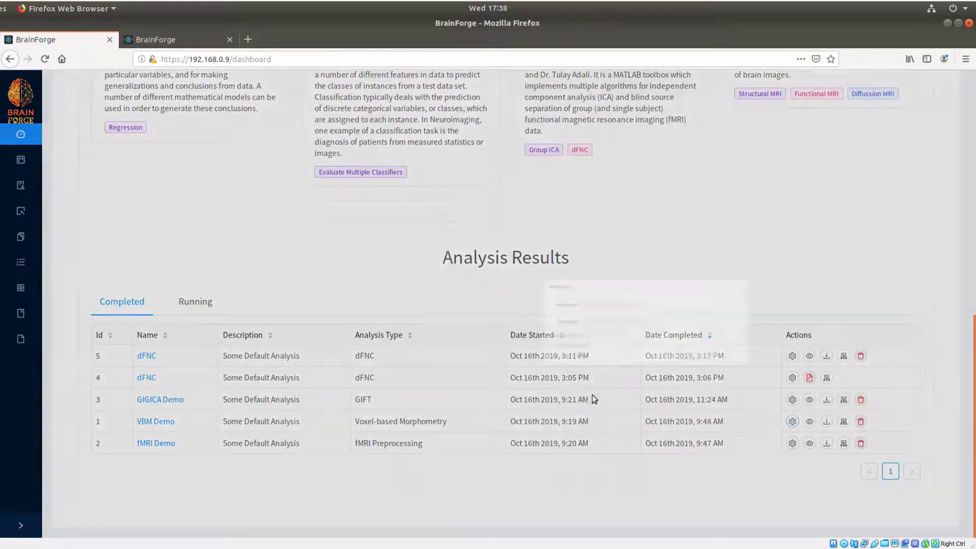
click(325, 242)
click(520, 176)
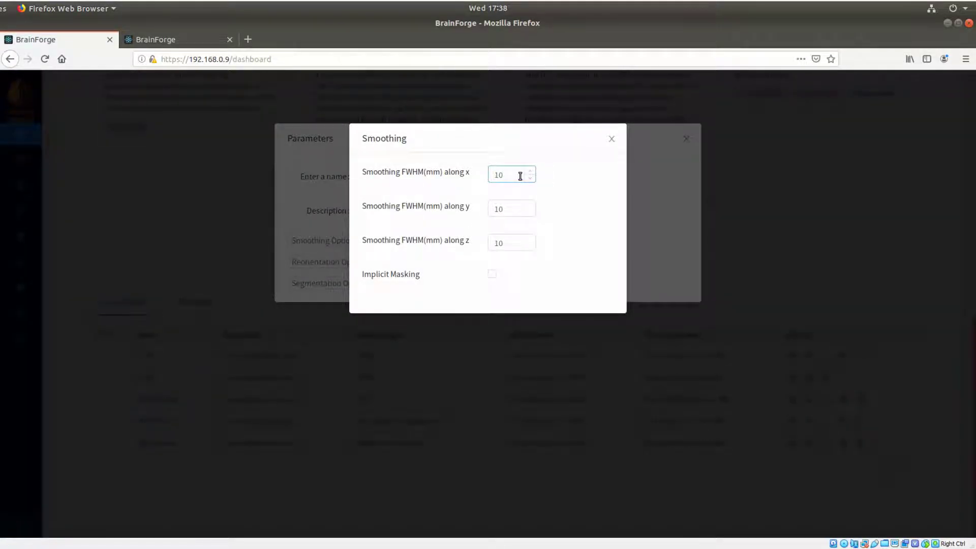
click(609, 140)
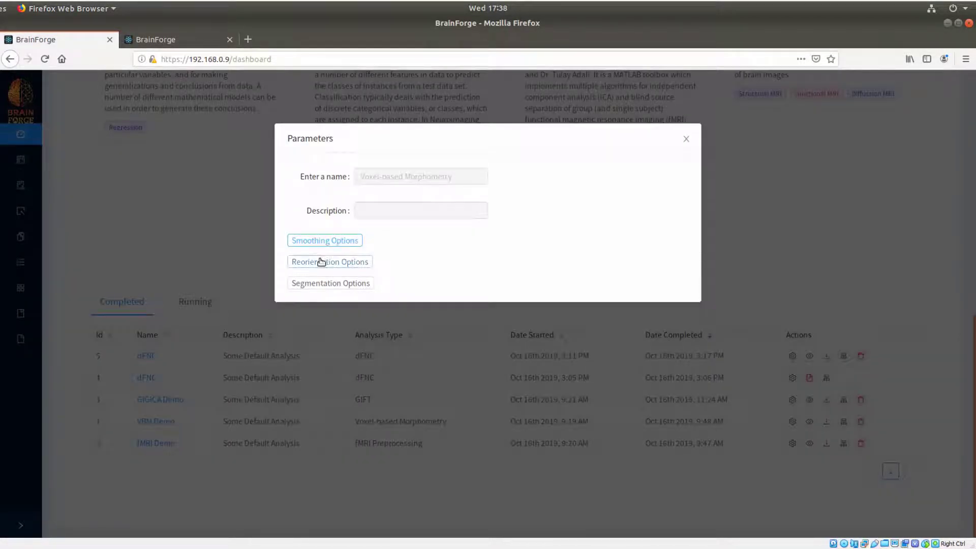
click(321, 262)
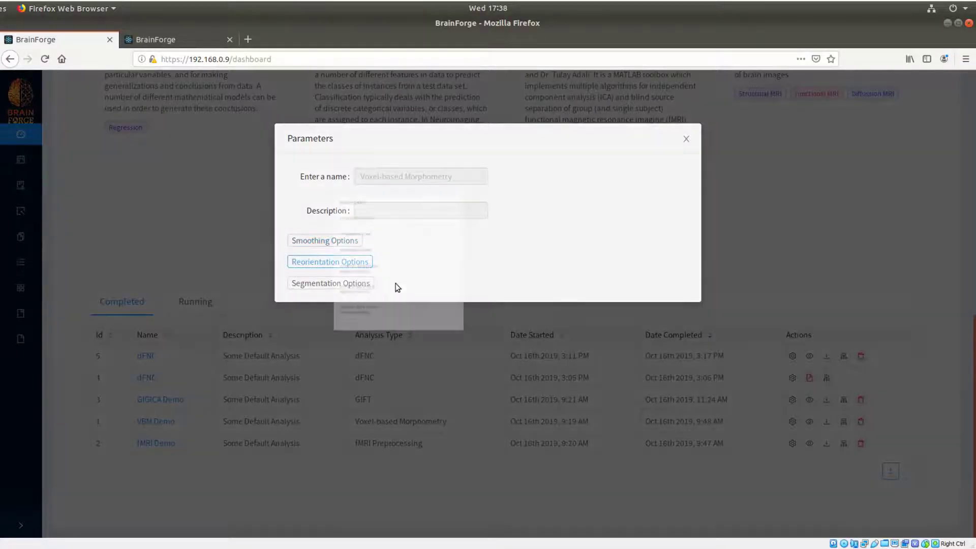
click(612, 139)
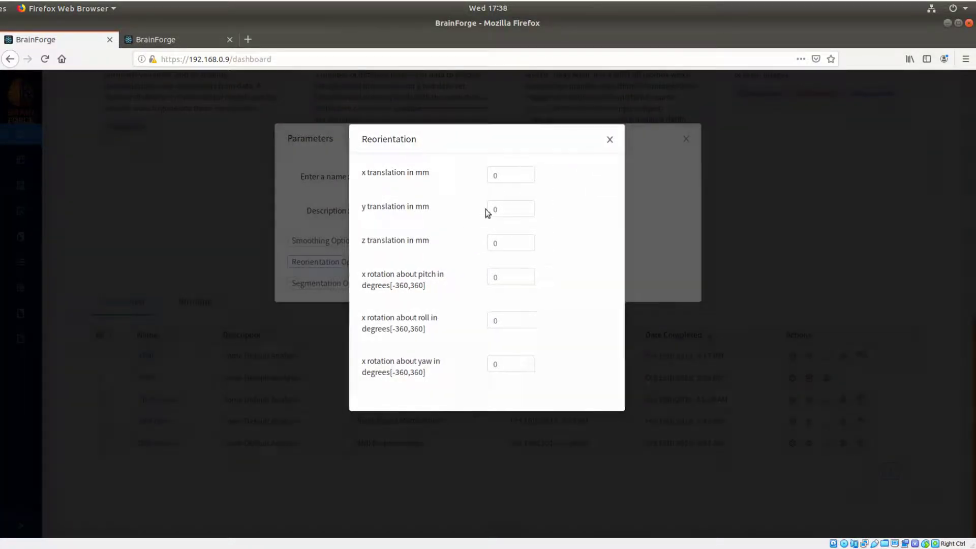
- Inspect the segmentation options of the VBM Demo, then close its parameters
click(310, 284)
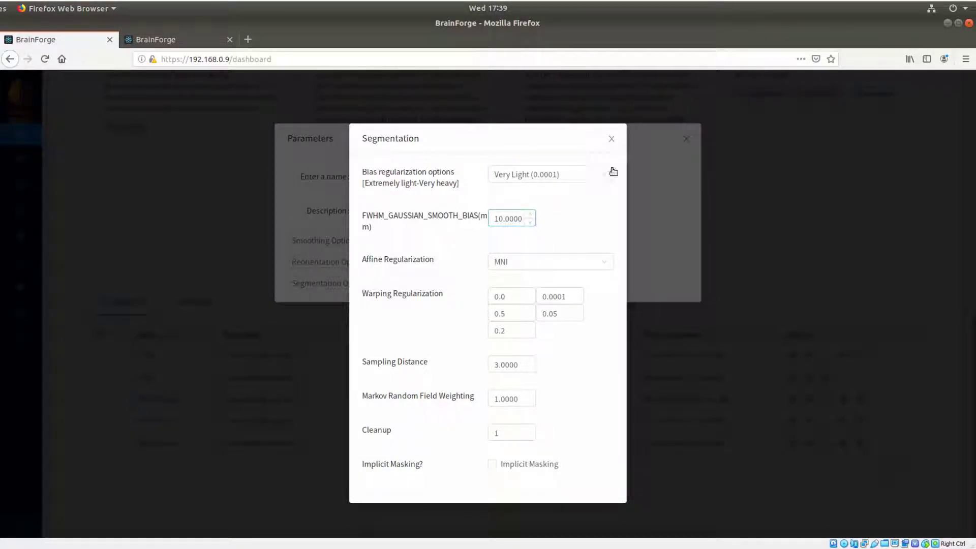
click(611, 139)
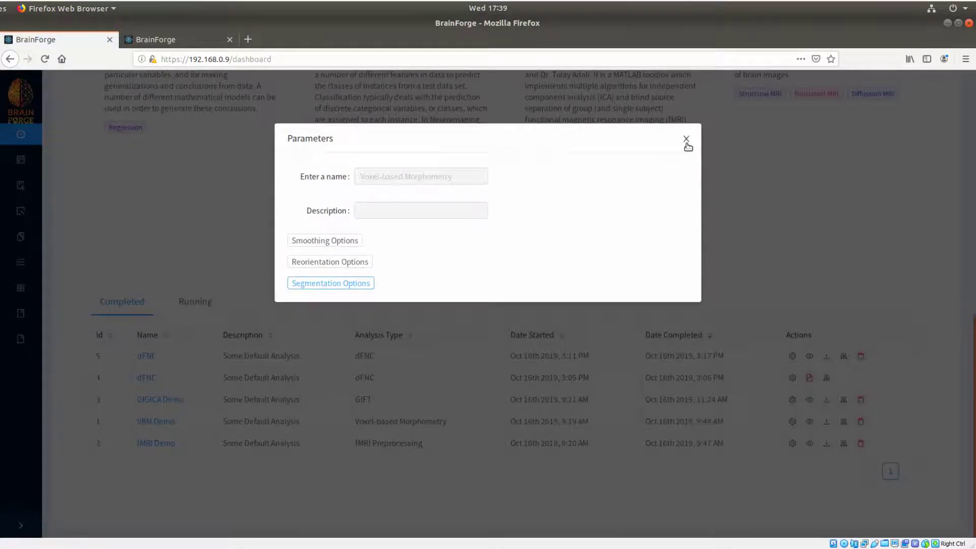
click(686, 138)
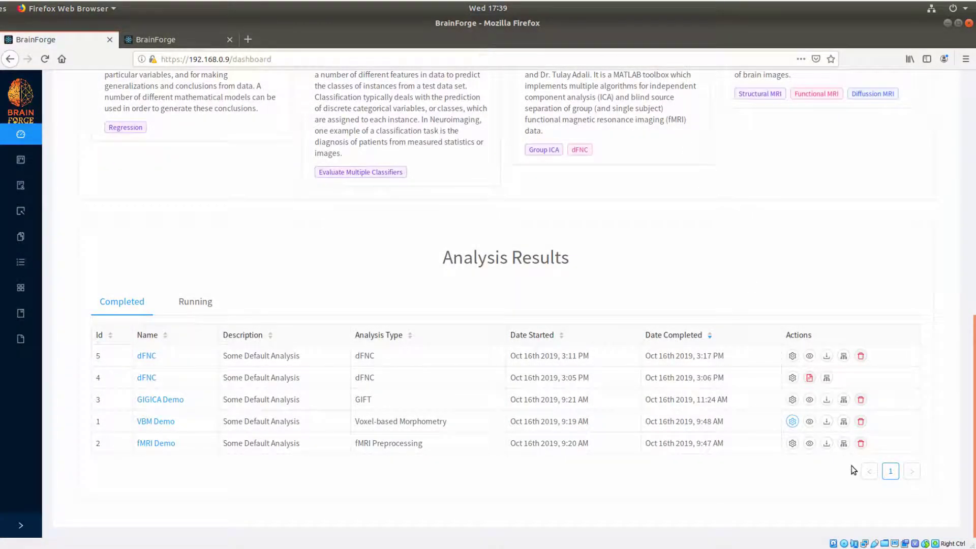
- Open the VBM Demo results and look through the output summary, QA summary and Subject 1 figures
click(810, 421)
scroll(620, 361, down, 5)
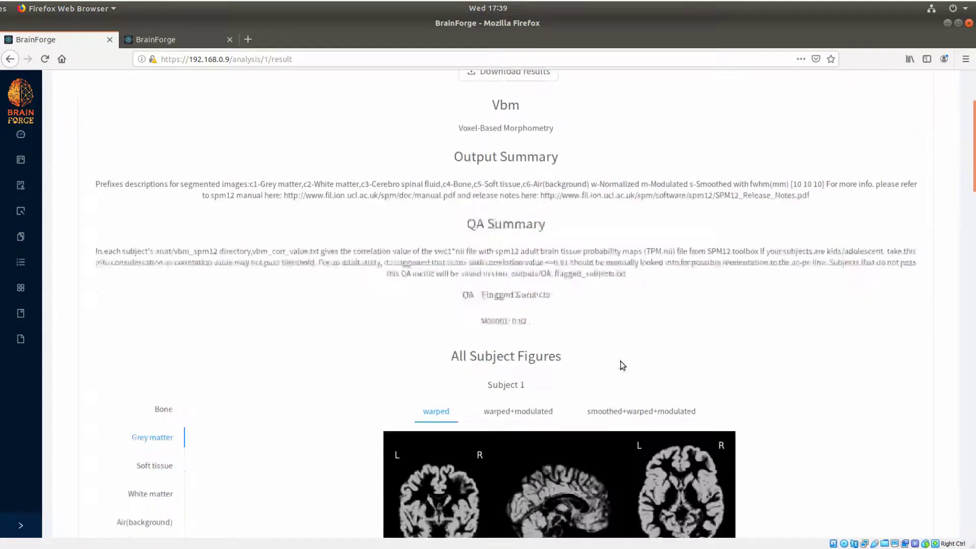
scroll(620, 361, down, 2)
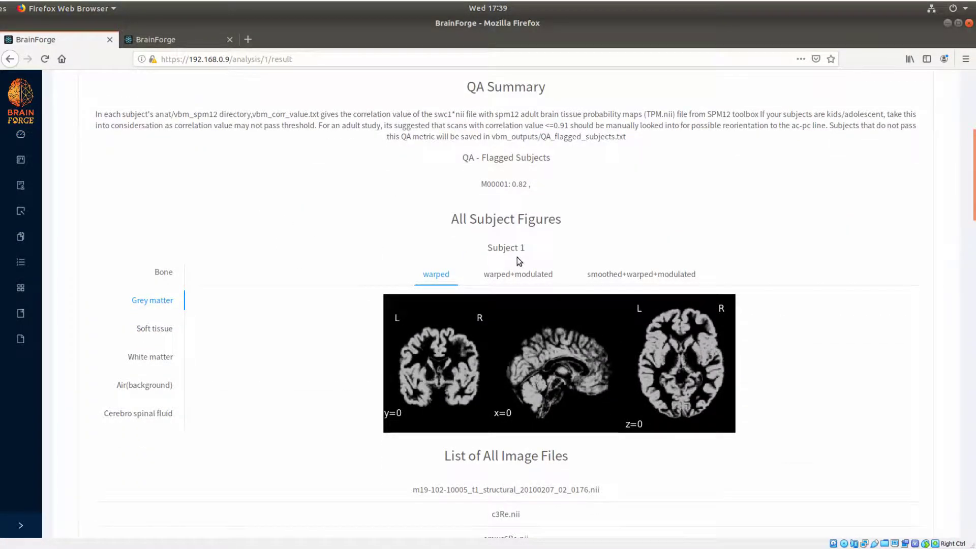
scroll(519, 261, down, 3)
scroll(218, 208, up, 1)
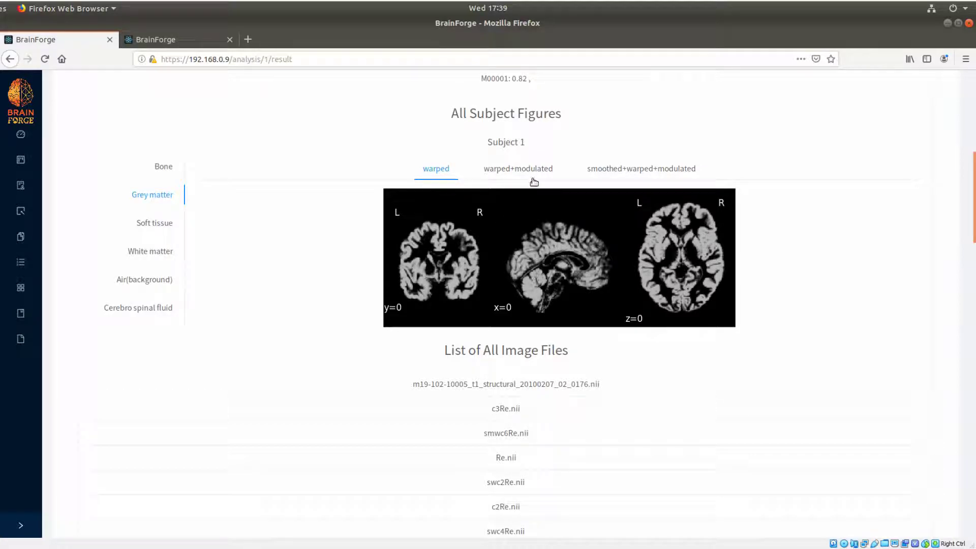
- Compare Subject 1's grey matter images in the warped+modulated, smoothed+warped+modulated and warped versions
click(539, 169)
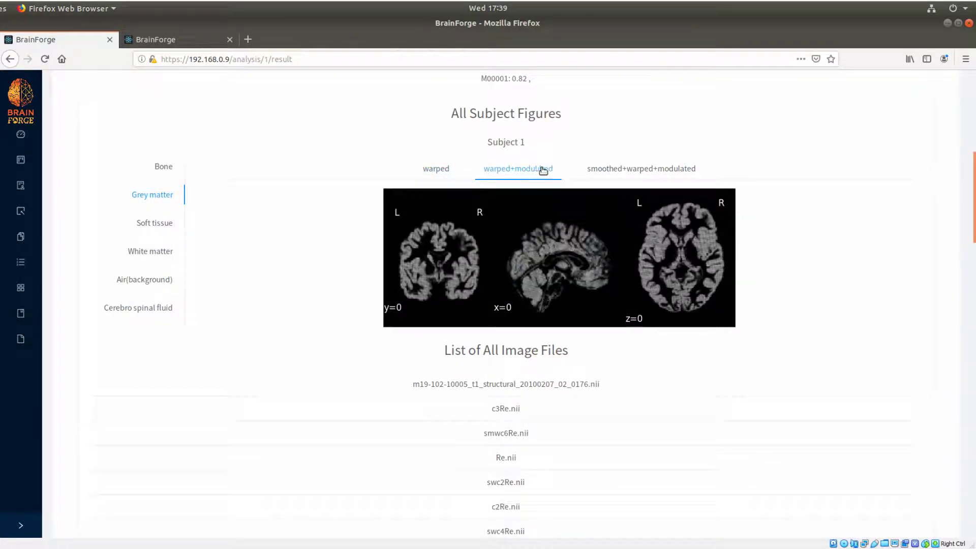
click(601, 172)
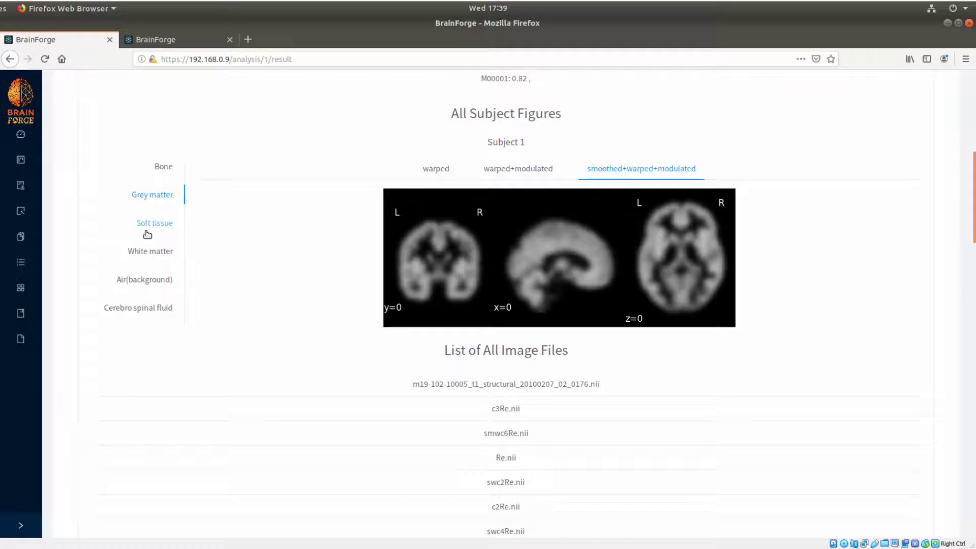
click(441, 169)
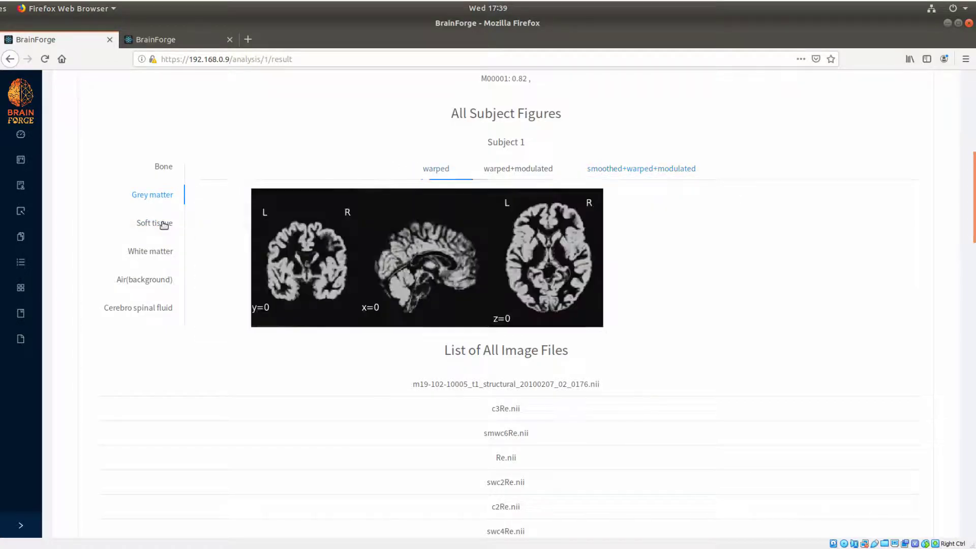
- View Subject 1's warped soft tissue, white matter, air (background) and cerebro spinal fluid images
click(161, 224)
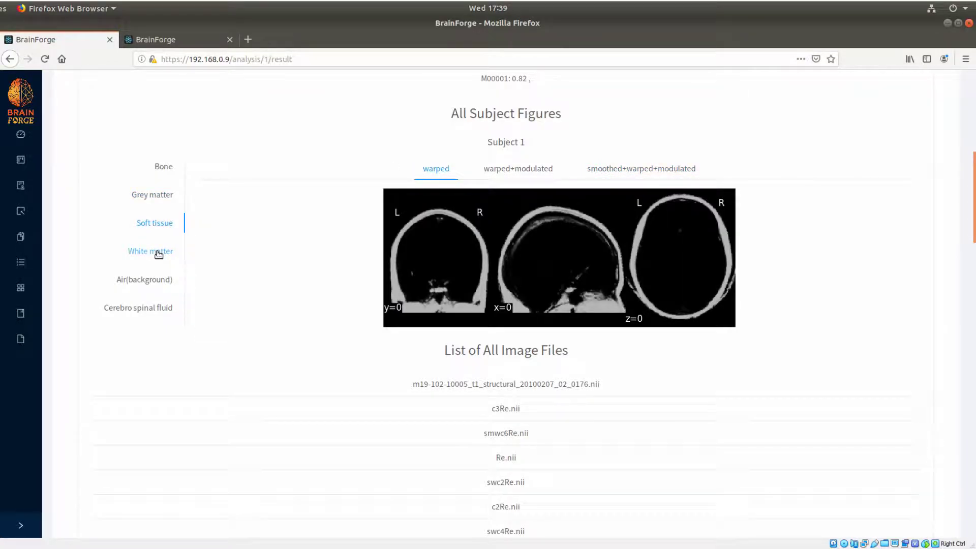
click(159, 252)
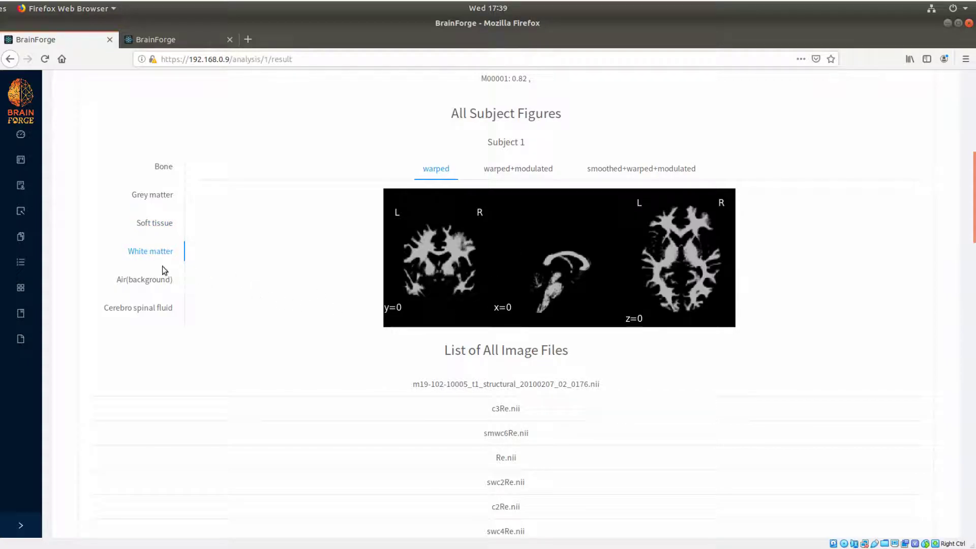
click(149, 280)
click(153, 312)
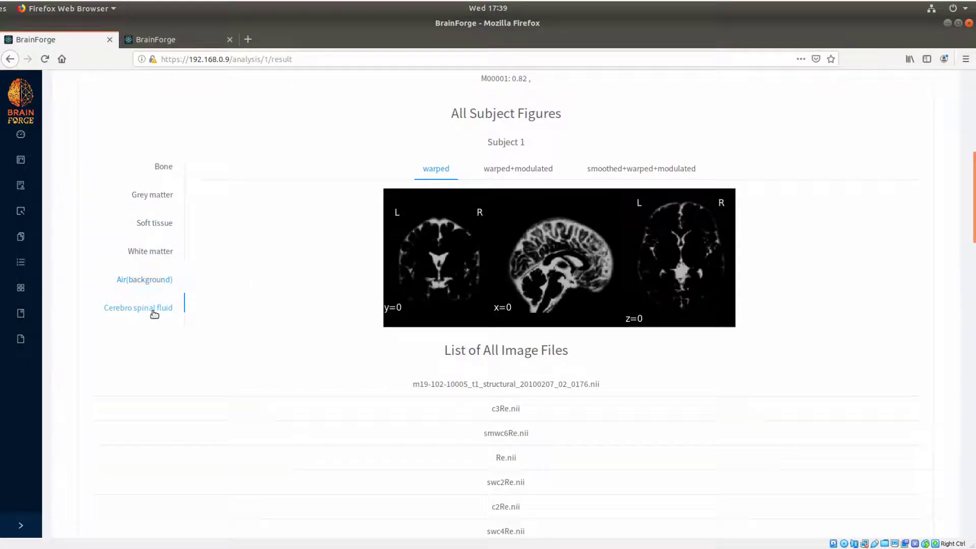
- Review the VBM output and QA summaries again, highlighting the QA flagged subjects entry
scroll(674, 310, up, 7)
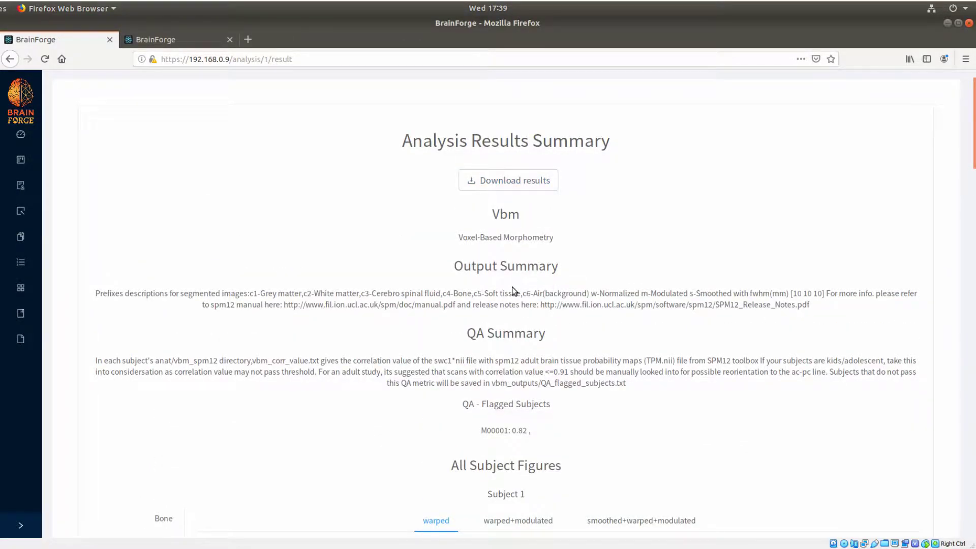
scroll(511, 287, down, 3)
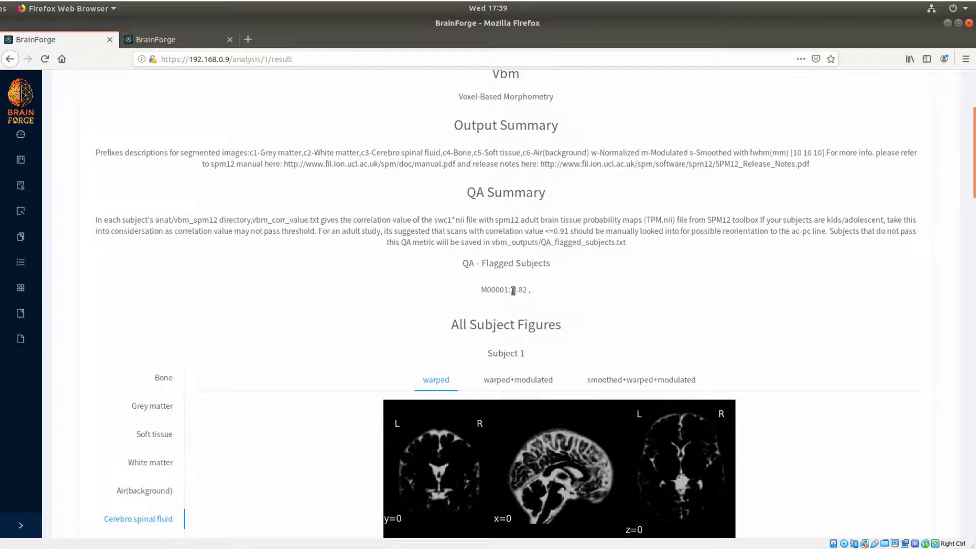
scroll(513, 290, down, 1)
drag(567, 267, 452, 230)
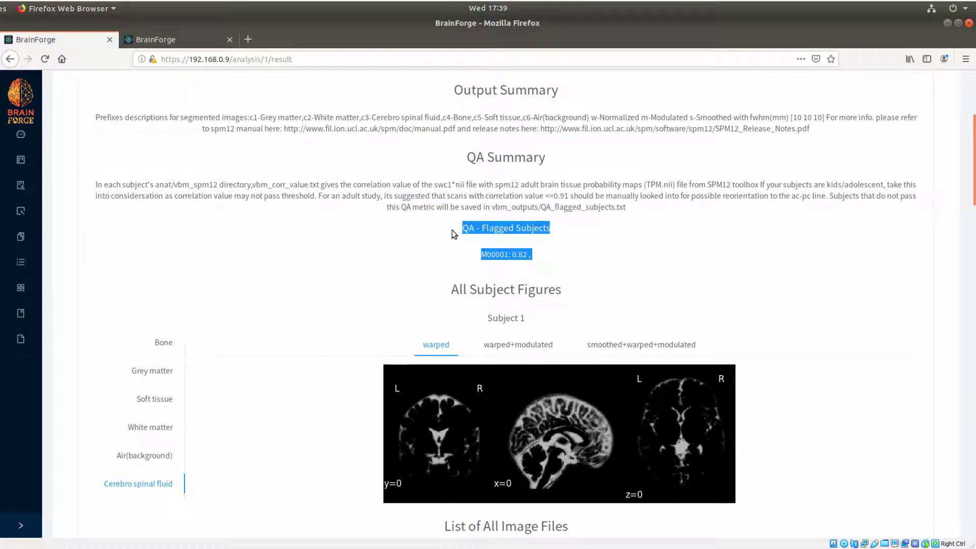
click(478, 232)
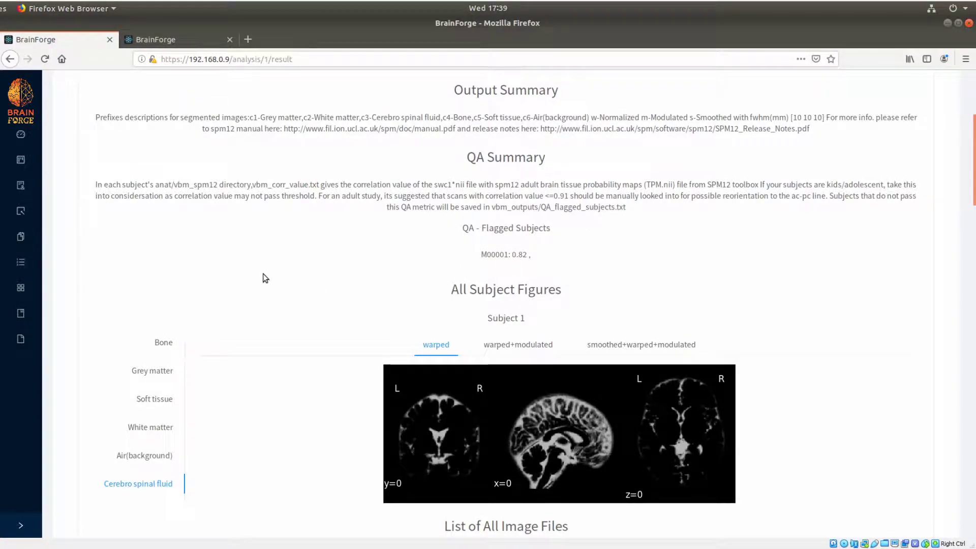
- Return to the dashboard's completed analyses and briefly reopen the VBM Demo parameters
click(22, 135)
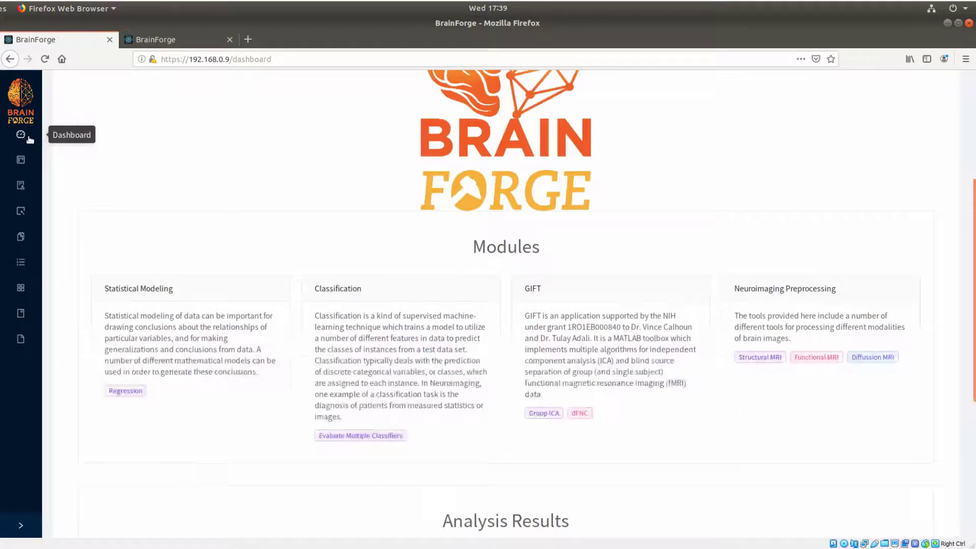
scroll(681, 340, down, 5)
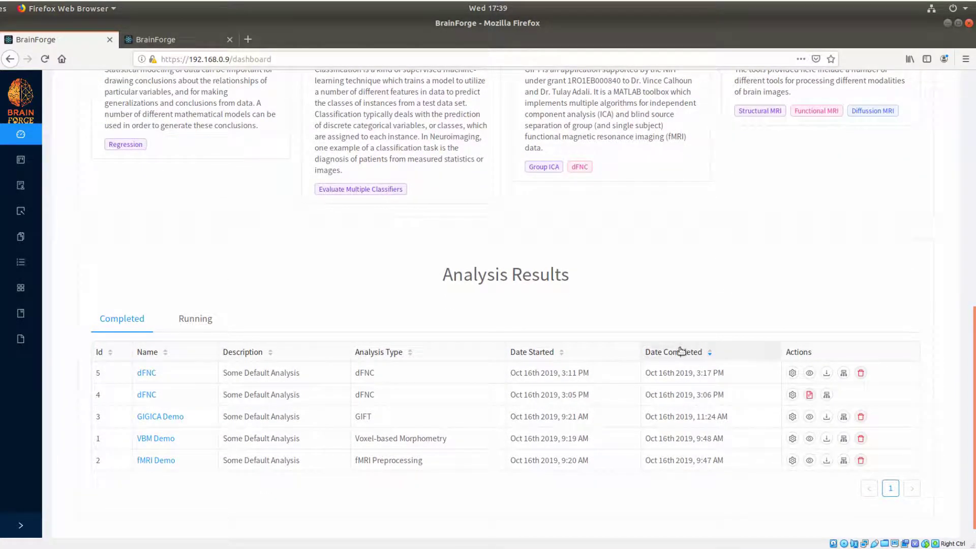
click(791, 438)
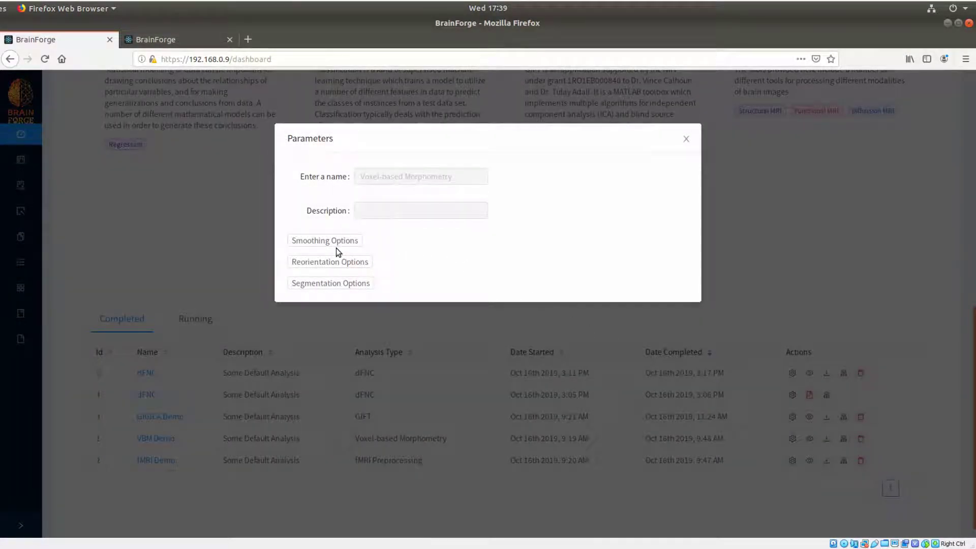
click(687, 142)
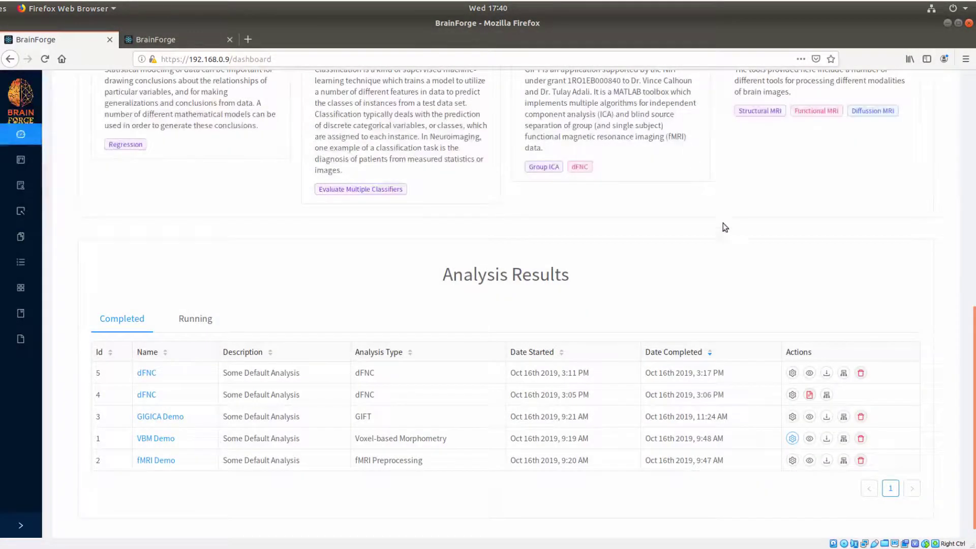
- Open the fMRI Demo parameters and inspect the smoothing and reorientation options
click(792, 460)
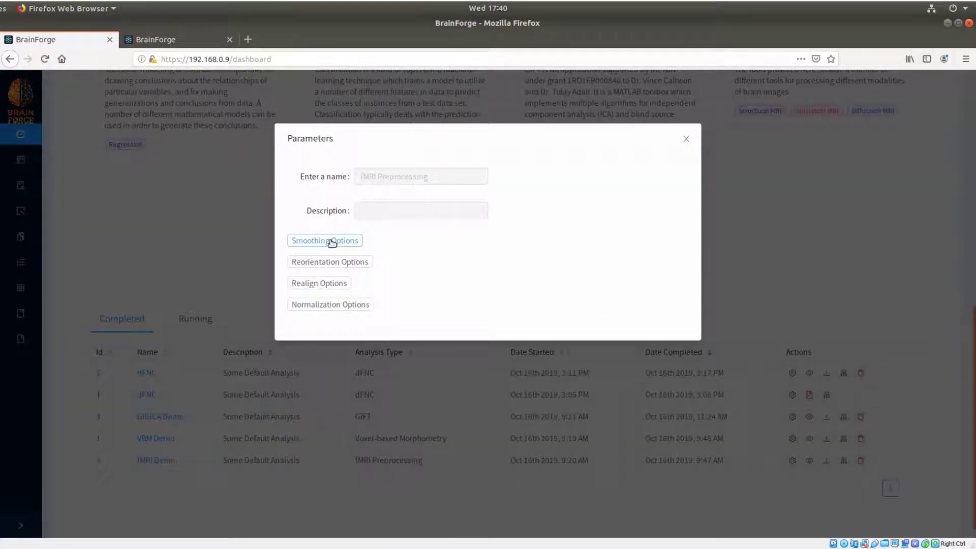
click(328, 241)
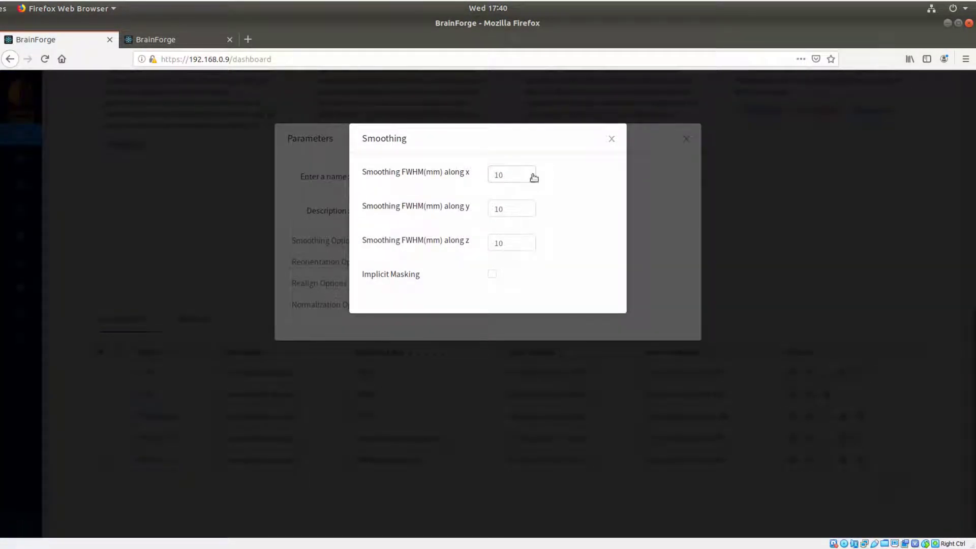
click(612, 138)
click(331, 262)
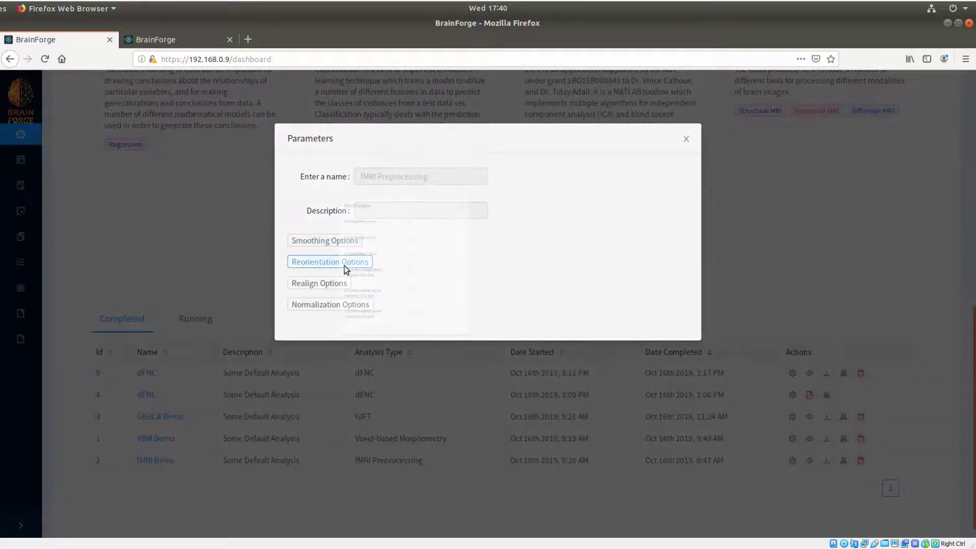
click(612, 139)
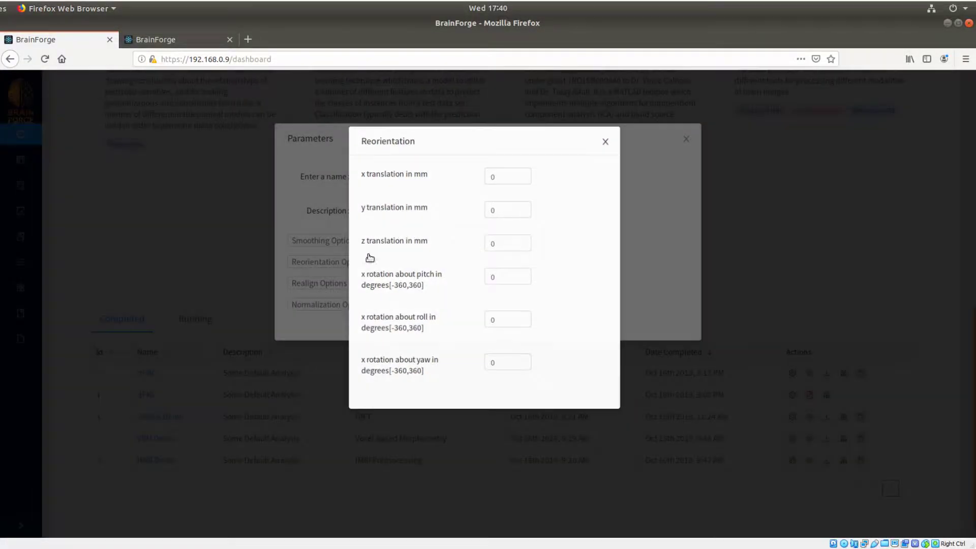
- Inspect the realignment and normalization options of the fMRI Demo and close its parameters
click(317, 283)
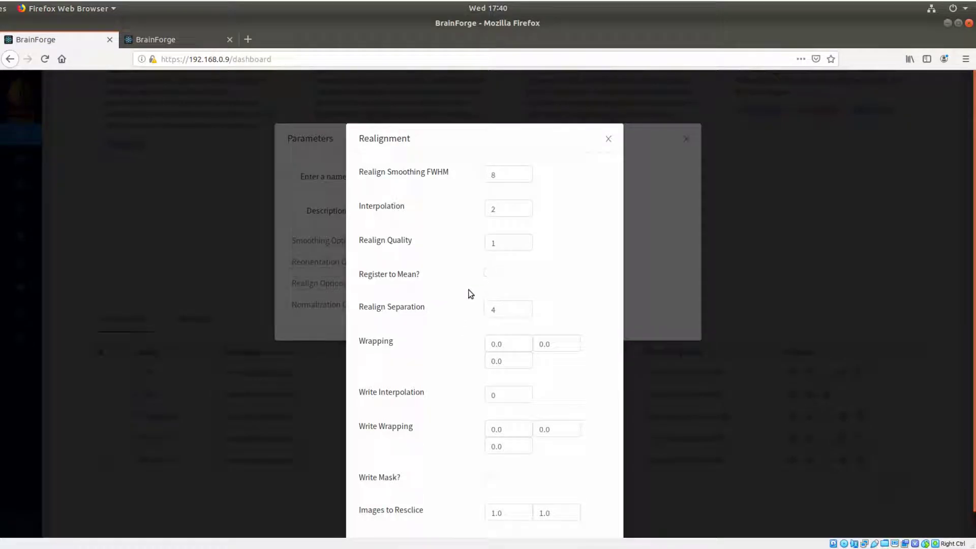
scroll(466, 288, down, 1)
scroll(586, 141, up, 1)
click(608, 139)
click(335, 304)
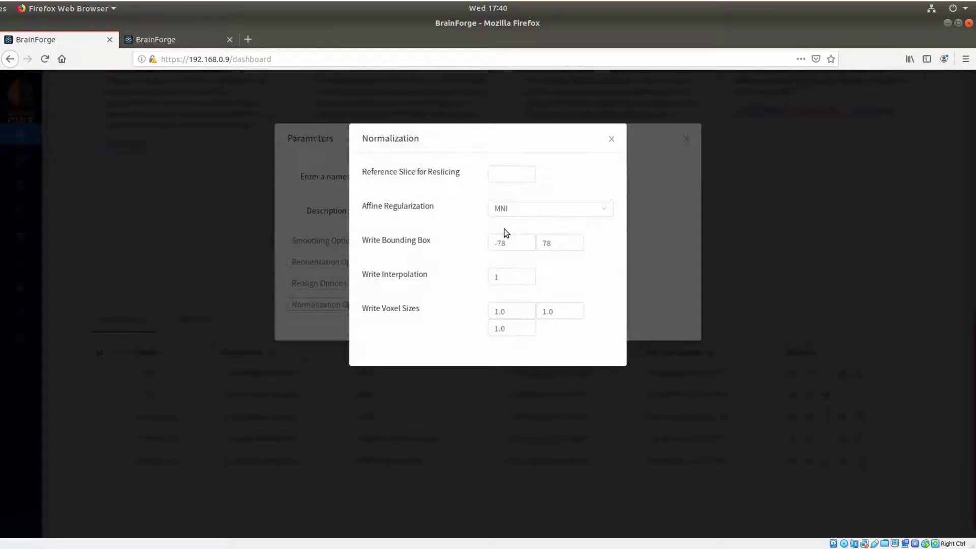
click(611, 140)
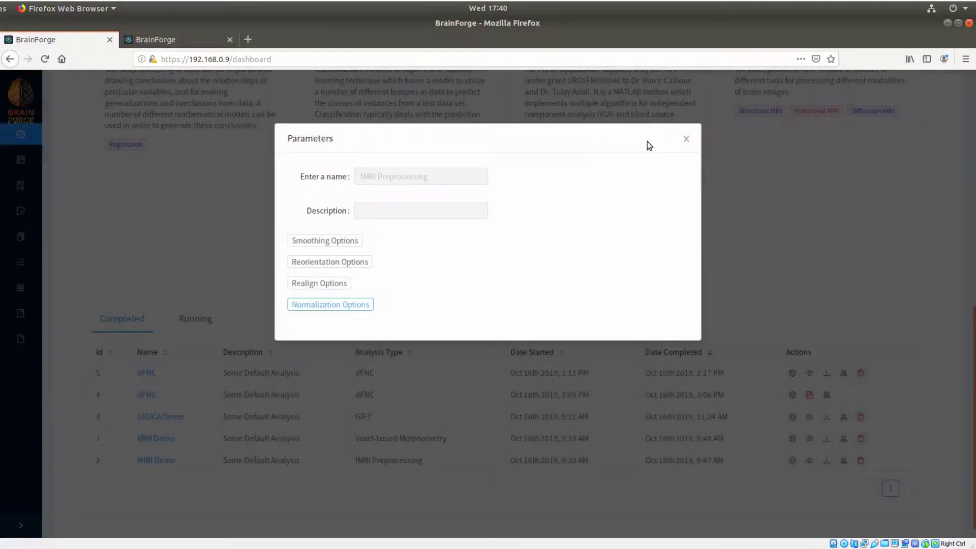
click(686, 141)
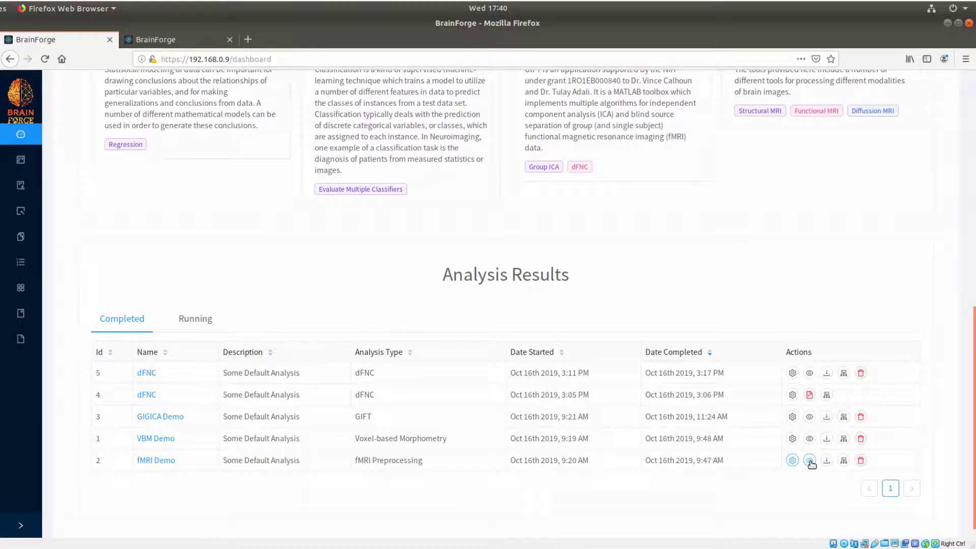
- Open the fMRI Demo results and examine the QA summary and its flagged subjects section
click(809, 461)
scroll(602, 359, down, 5)
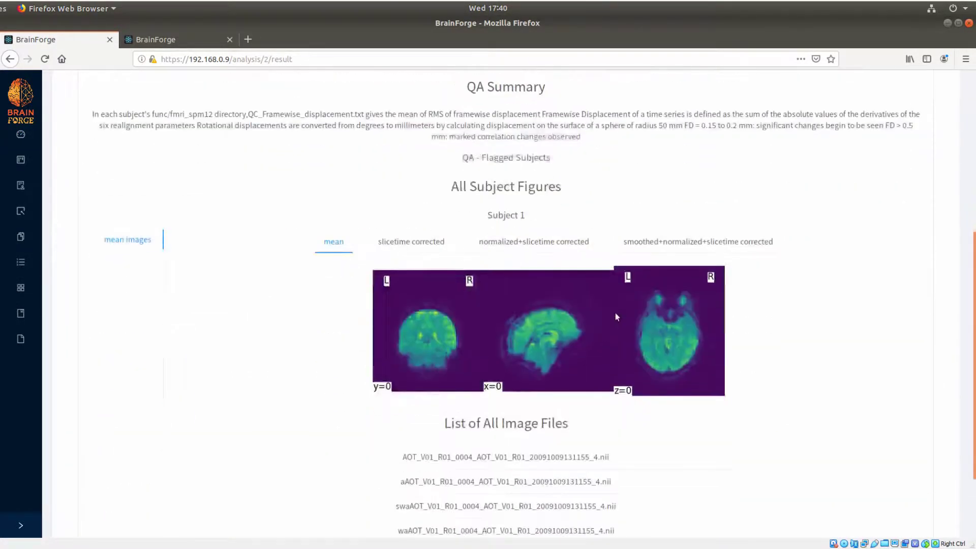
scroll(551, 276, up, 2)
drag(551, 228, 481, 161)
click(506, 211)
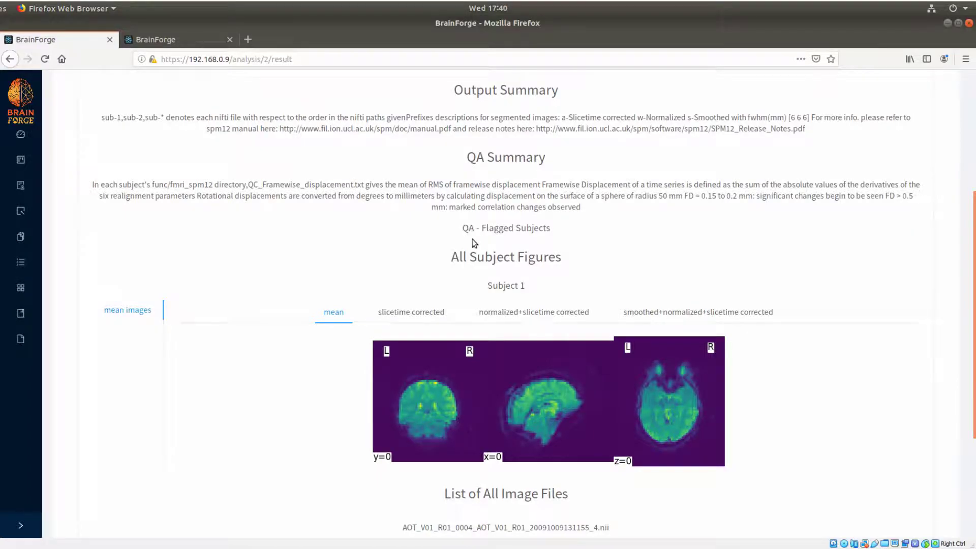
- View Subject 1's slicetime corrected, normalized+slicetime corrected and smoothed+normalized+slicetime corrected mean images in the fMRI results
scroll(471, 243, down, 3)
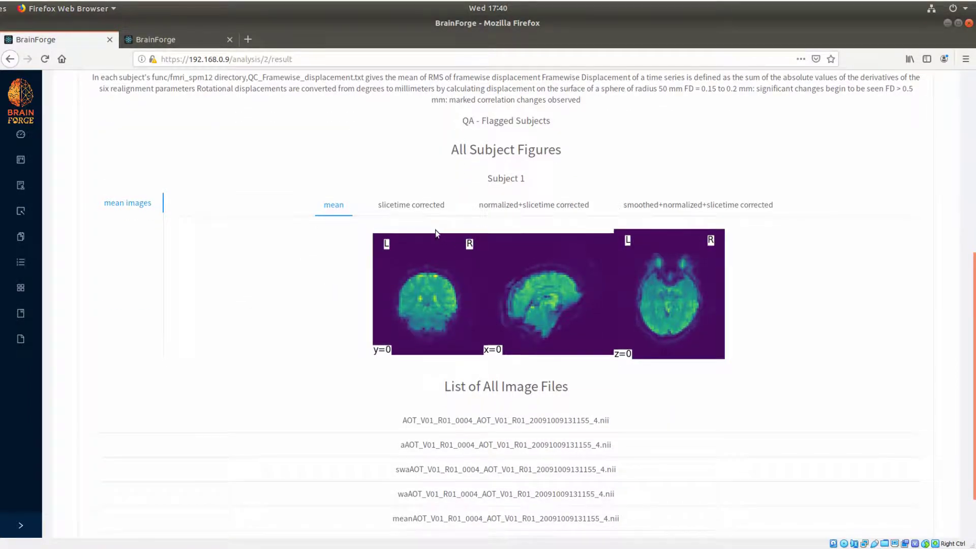
scroll(435, 230, down, 2)
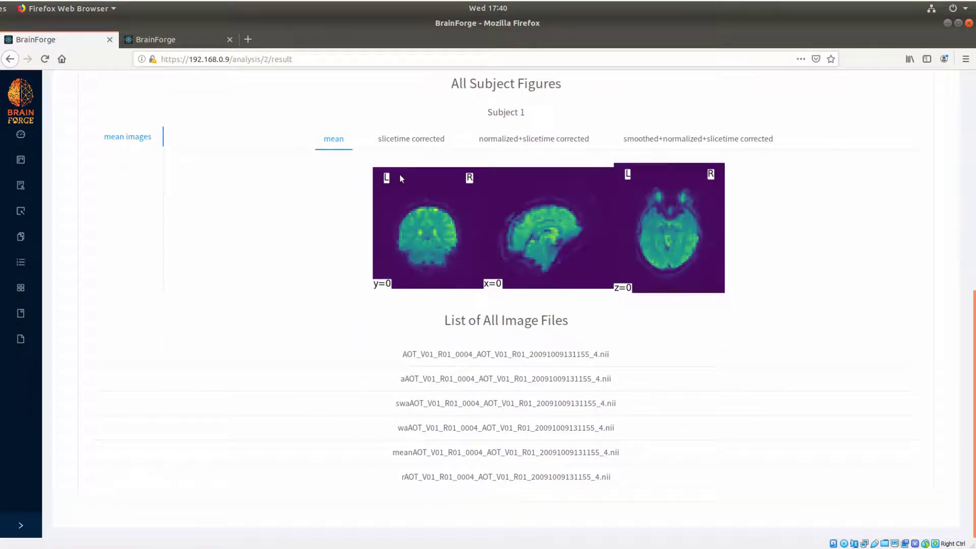
click(408, 146)
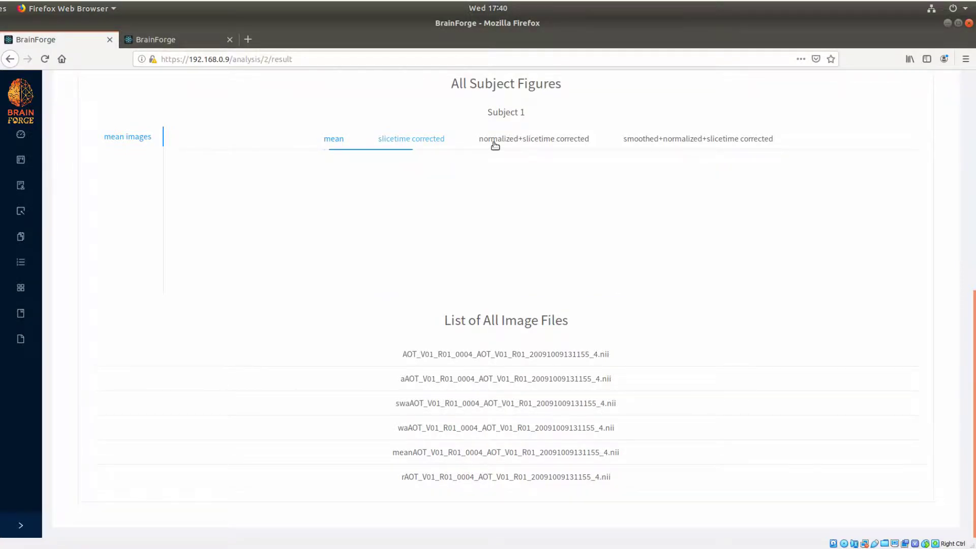
click(524, 146)
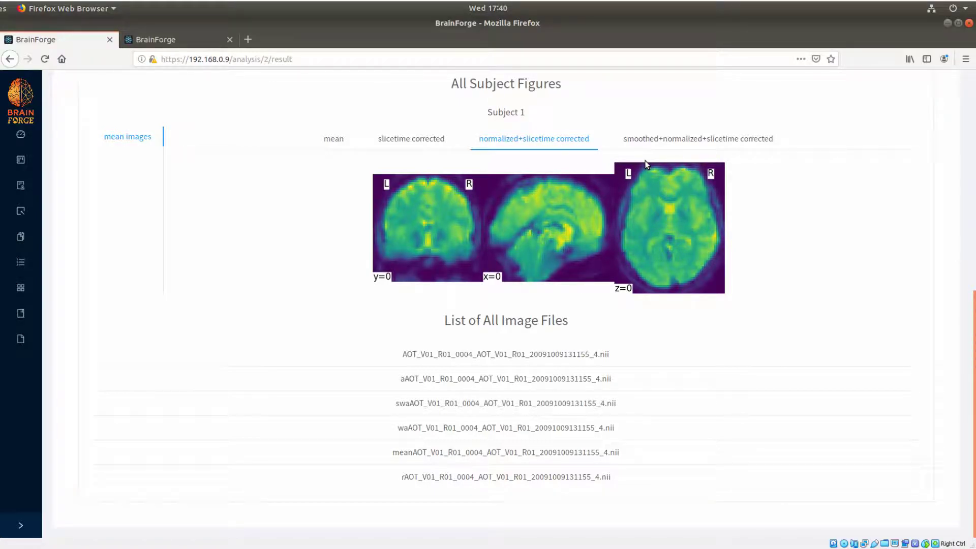
click(670, 143)
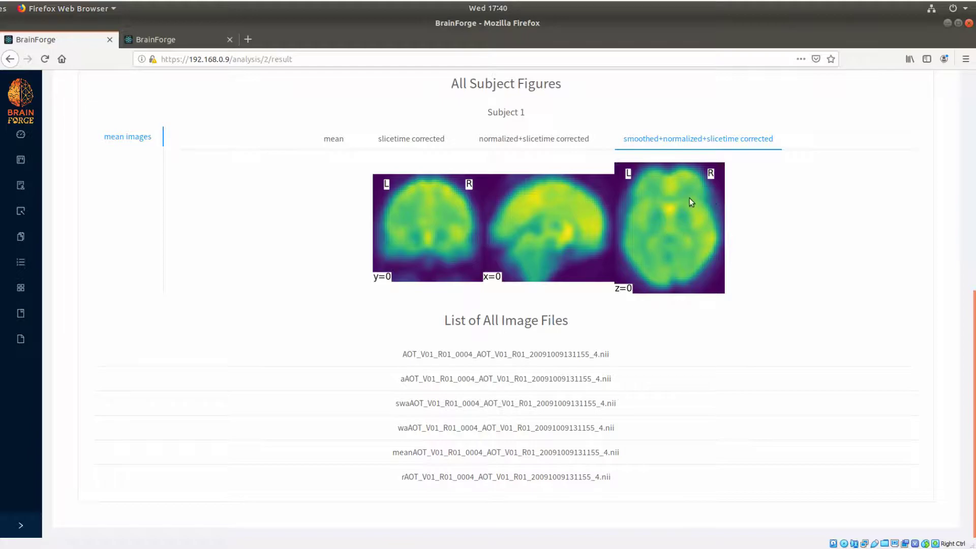
- Review the fMRI results page from the list of image files back to the results summary
scroll(464, 320, up, 10)
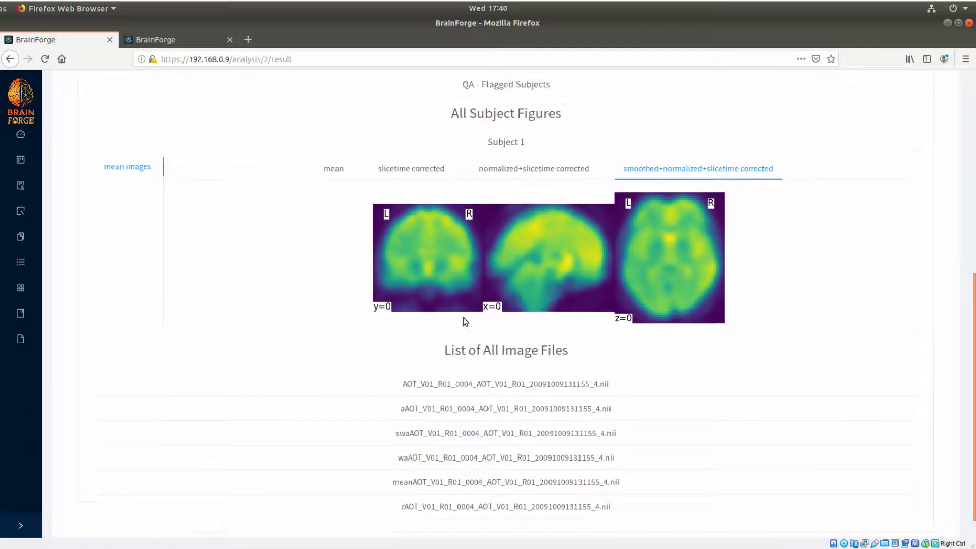
scroll(282, 266, down, 4)
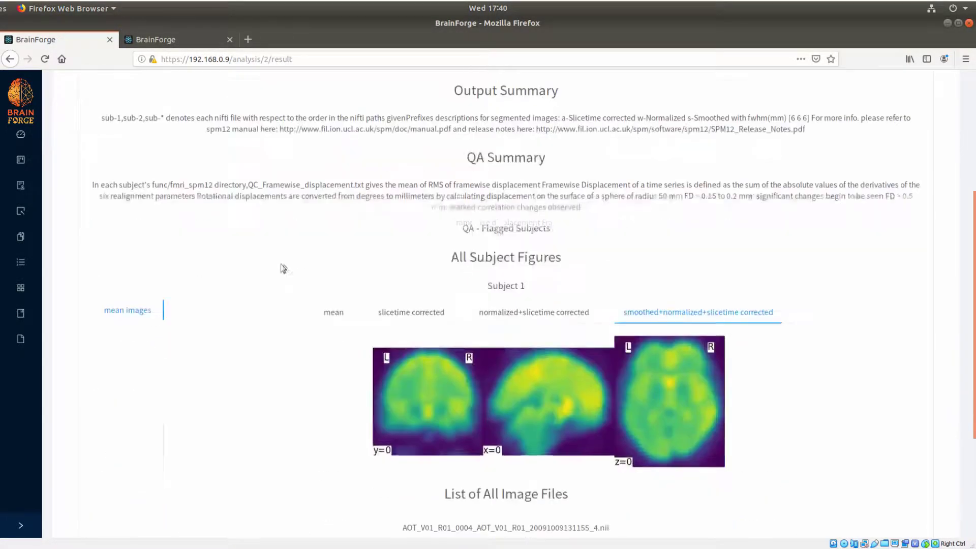
scroll(405, 263, up, 5)
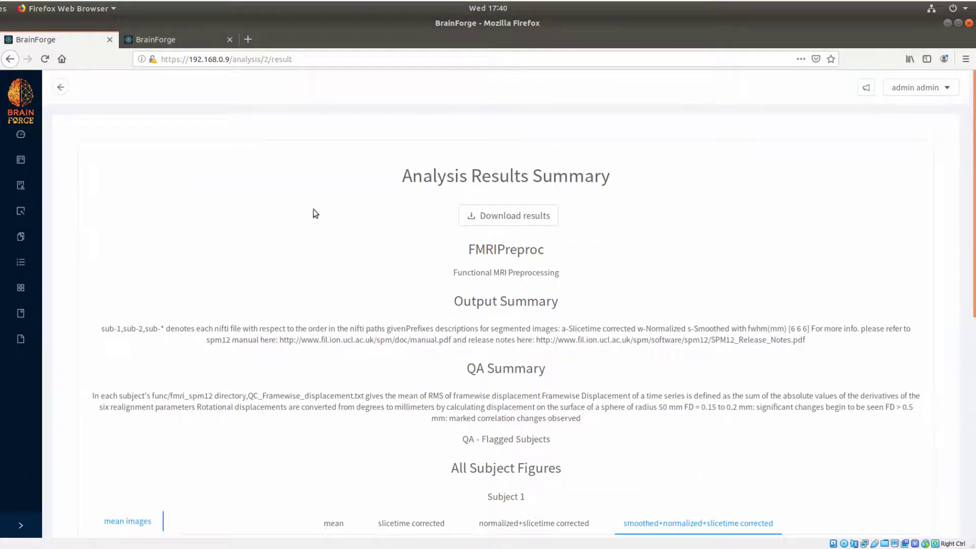
- Return to the dashboard and look over its modules and completed analysis results
click(21, 141)
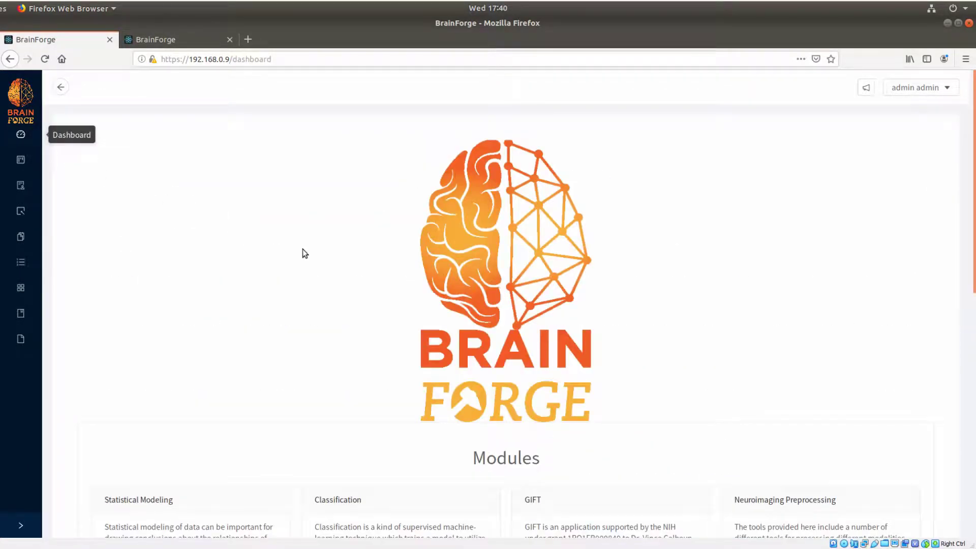
scroll(394, 321, down, 2)
scroll(389, 328, down, 4)
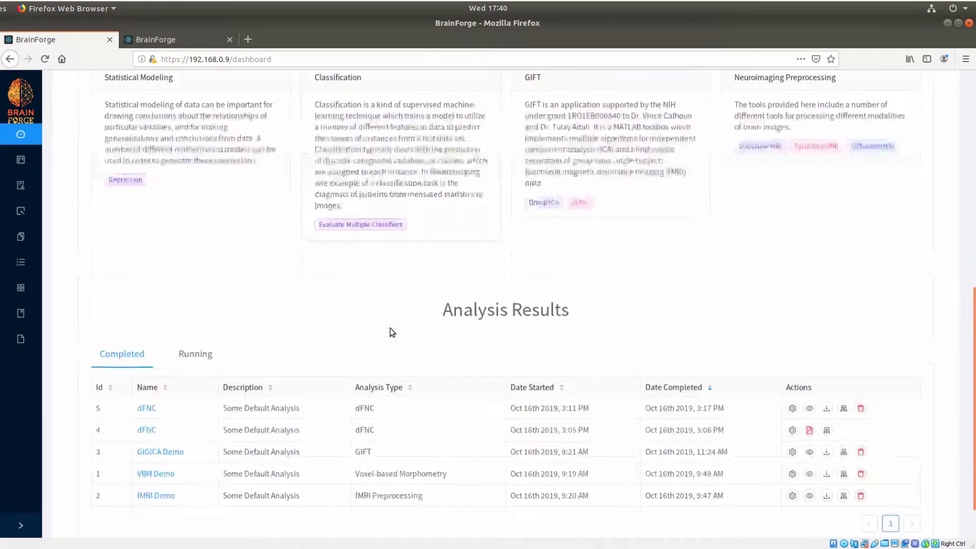
scroll(389, 326, up, 5)
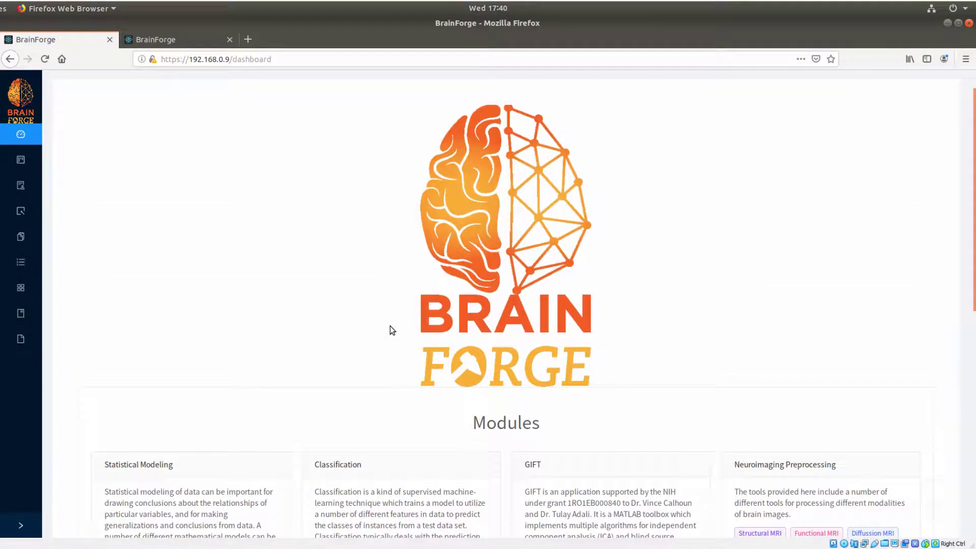
scroll(392, 331, down, 4)
scroll(392, 330, up, 2)
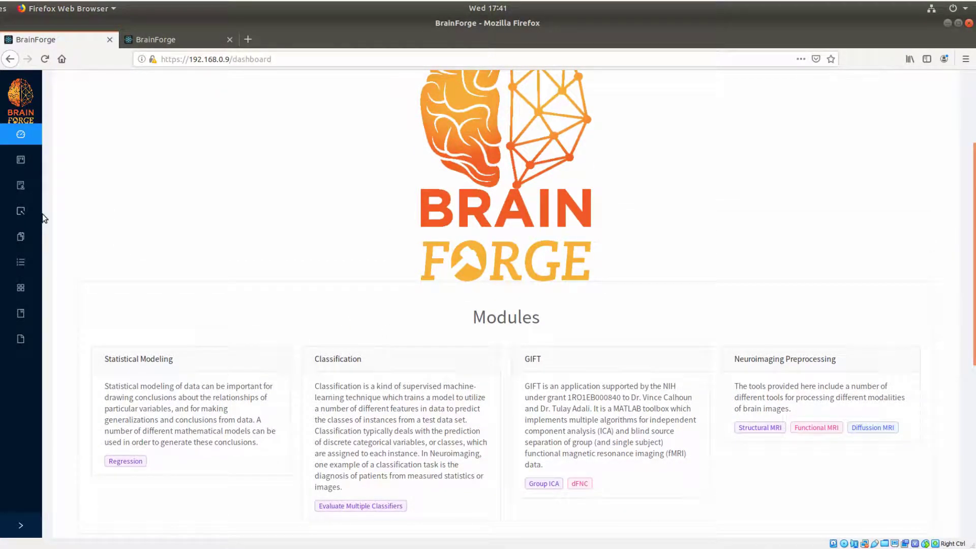
- Open the studies list and inspect the abbreviation, site and PI of demo_study
click(29, 314)
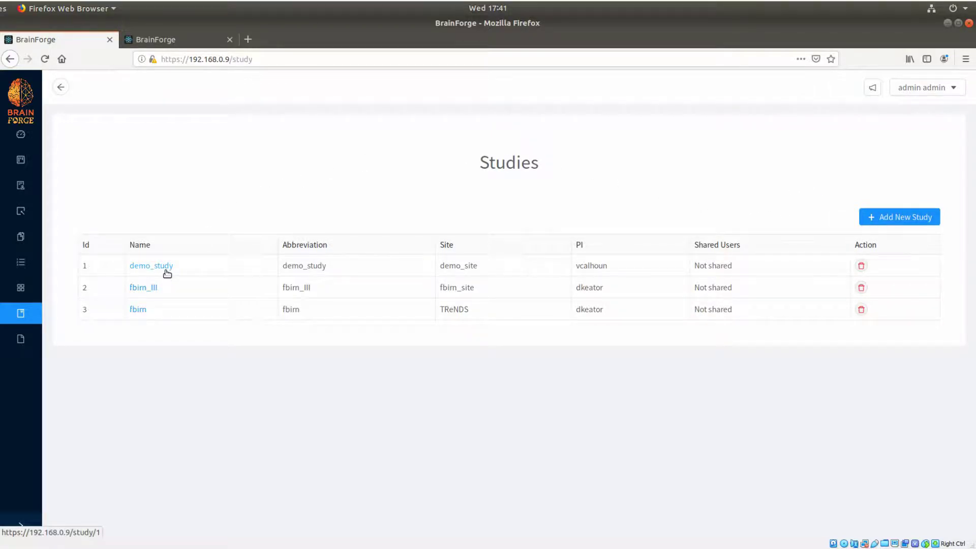
drag(284, 268, 634, 265)
click(635, 266)
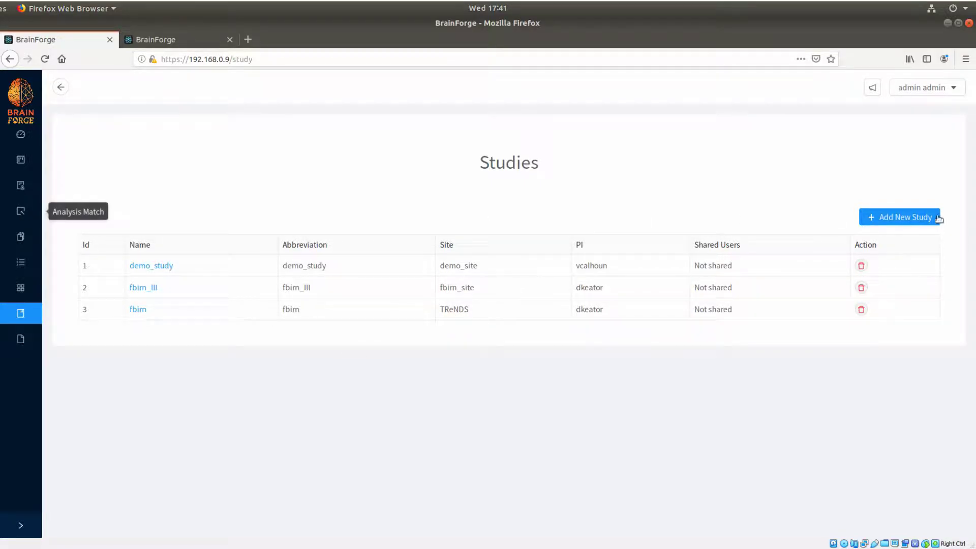
- Draft a new study named "The Amazing Study" with abbreviation "amaze" and site TReNDS, and discard it
click(874, 218)
click(867, 123)
text(The Ar)
text(azing Study)
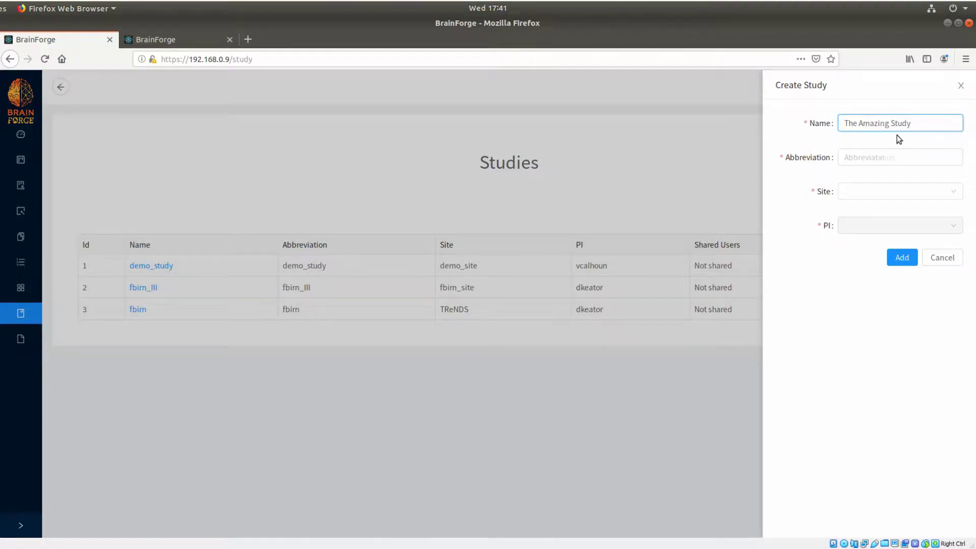
click(877, 154)
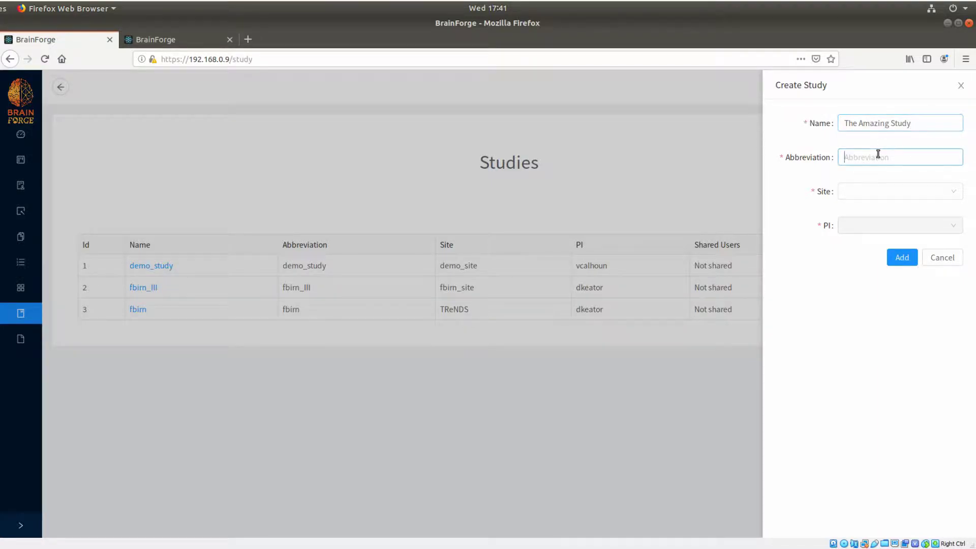
text(amaze)
click(885, 193)
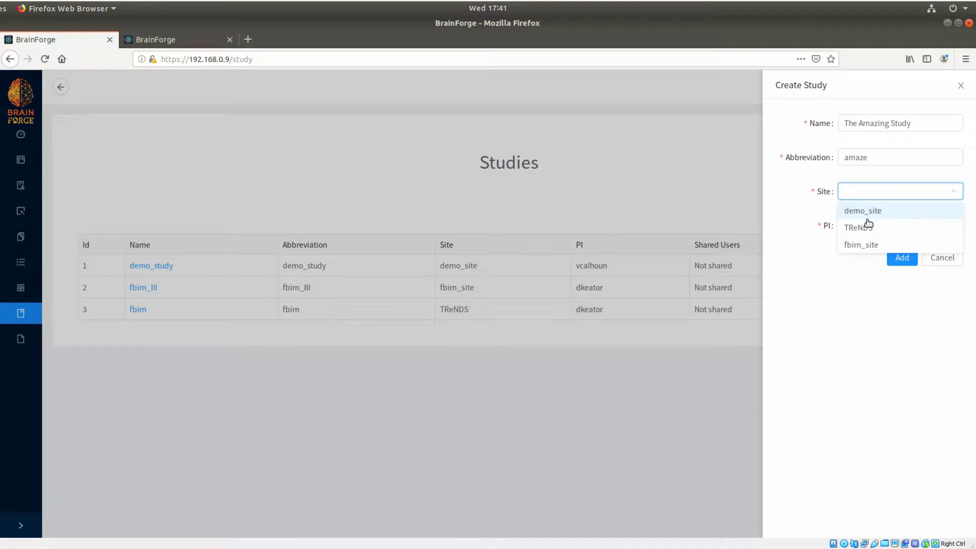
click(864, 227)
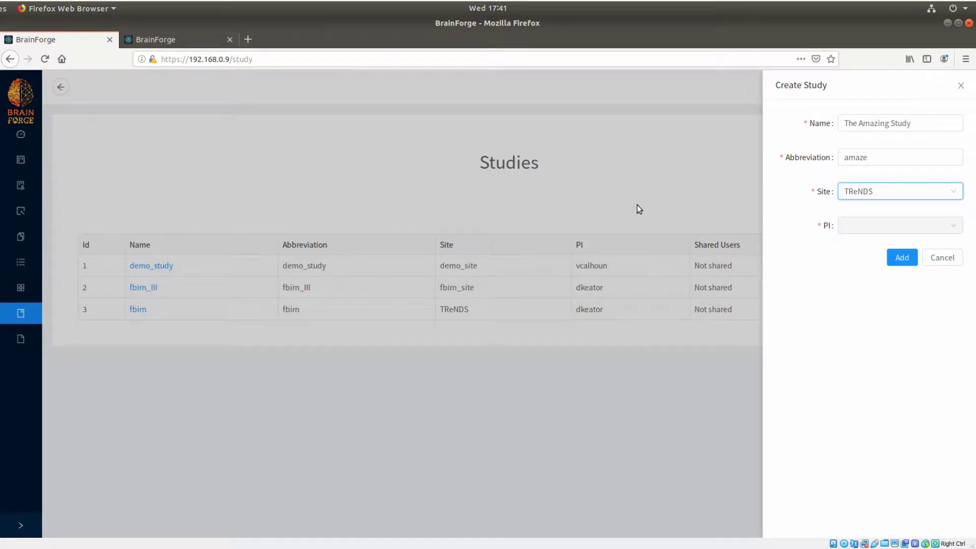
click(926, 259)
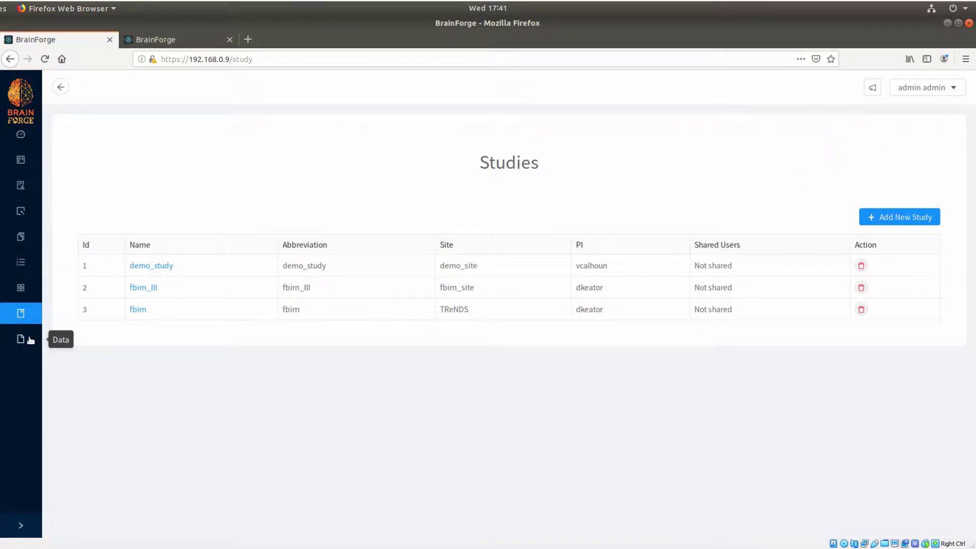
- Add a new site named "Amazing site" to the sites list
click(21, 287)
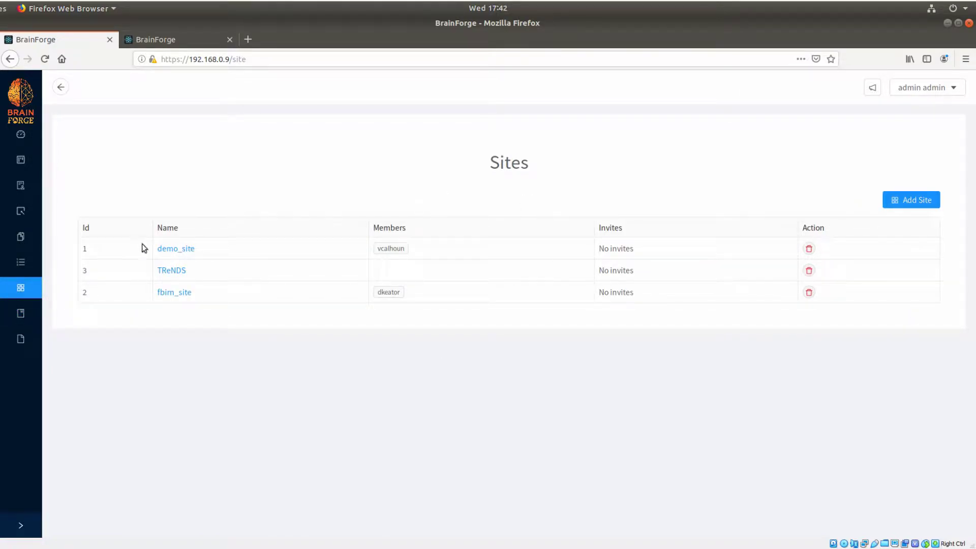
click(884, 200)
click(863, 124)
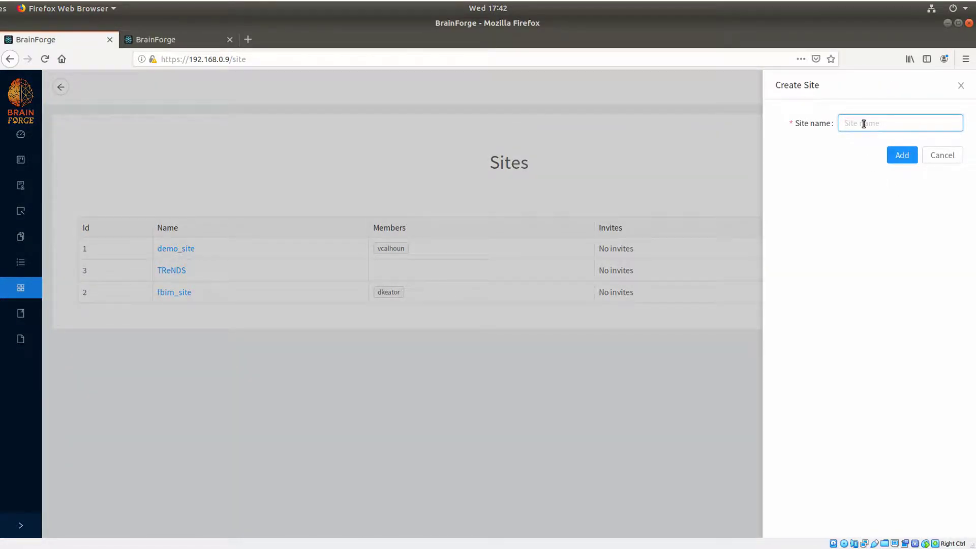
text(Amazing site)
click(901, 155)
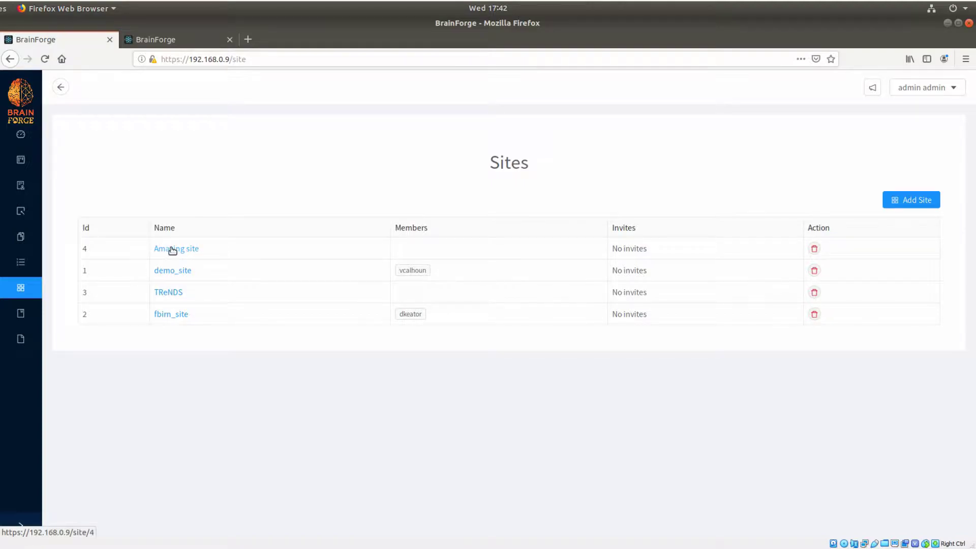
- Open Amazing site and view its admin, members and invites sections
click(173, 250)
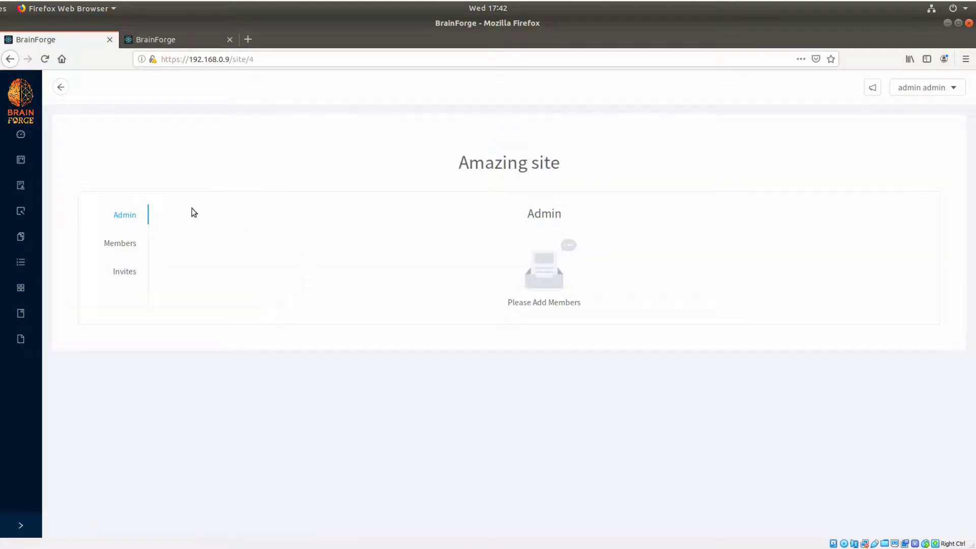
click(125, 250)
click(125, 271)
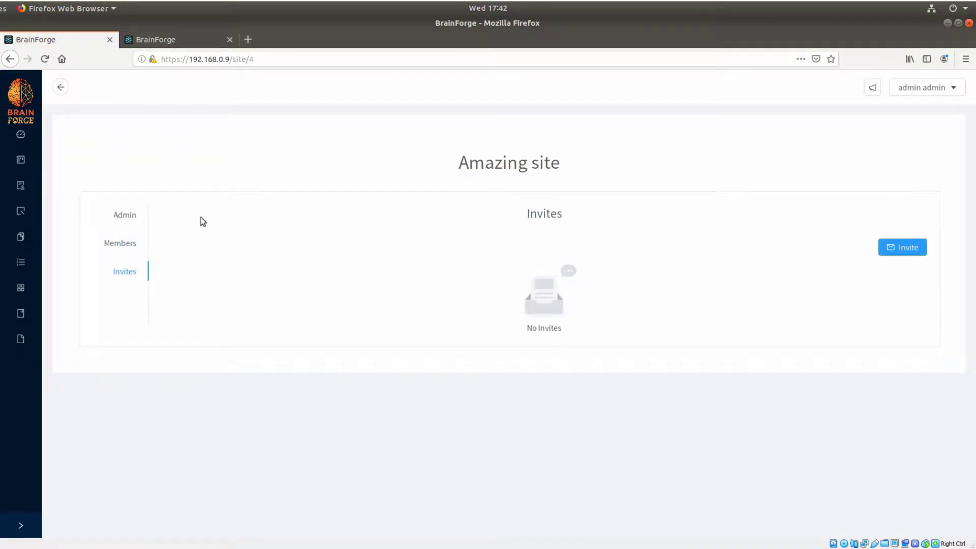
click(119, 220)
click(121, 244)
click(119, 268)
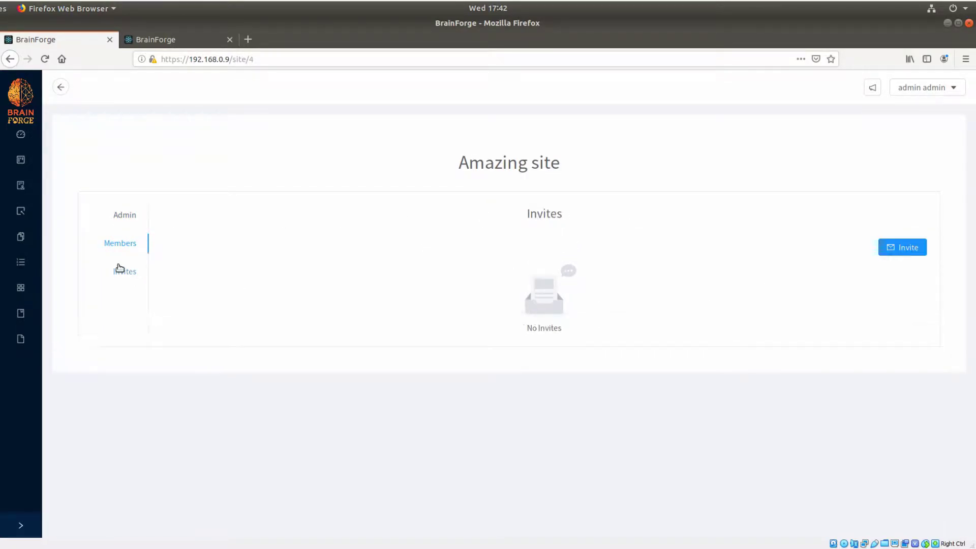
click(132, 214)
- Open the managed studies and browse the session list to its last page, 28
click(14, 263)
click(20, 235)
click(21, 213)
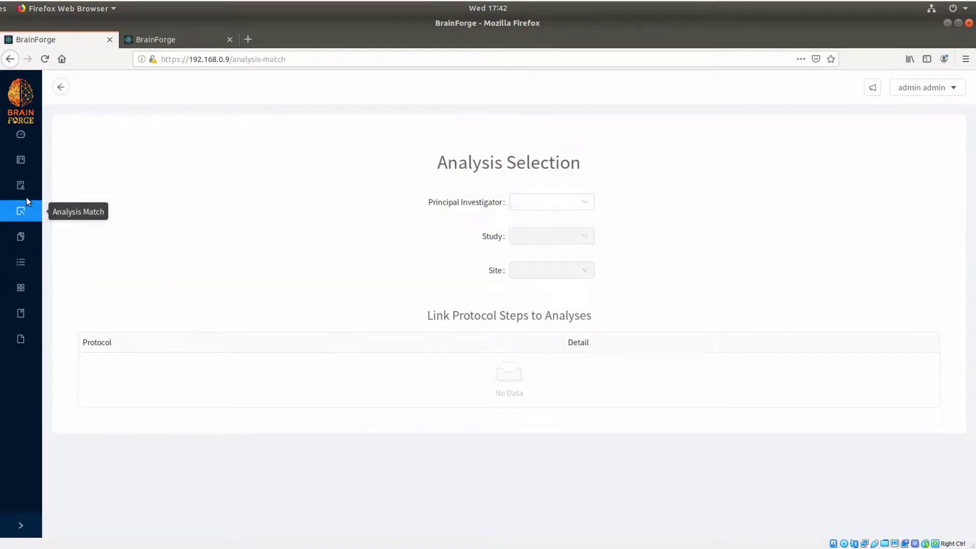
click(21, 186)
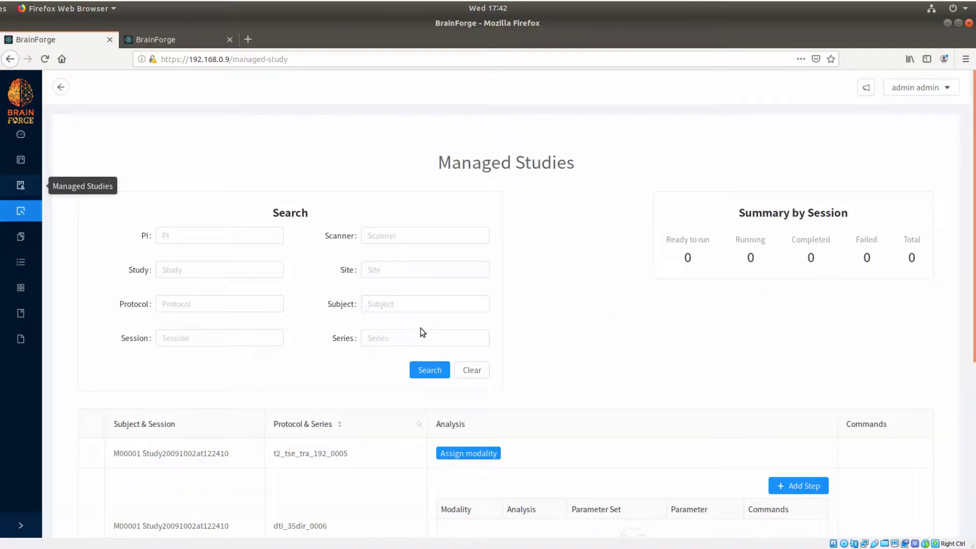
scroll(455, 279, down, 2)
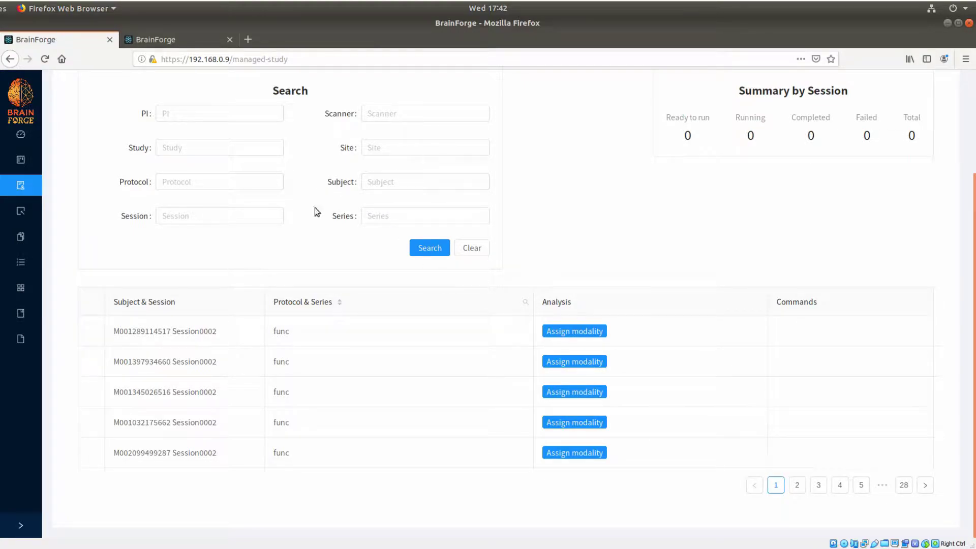
click(796, 485)
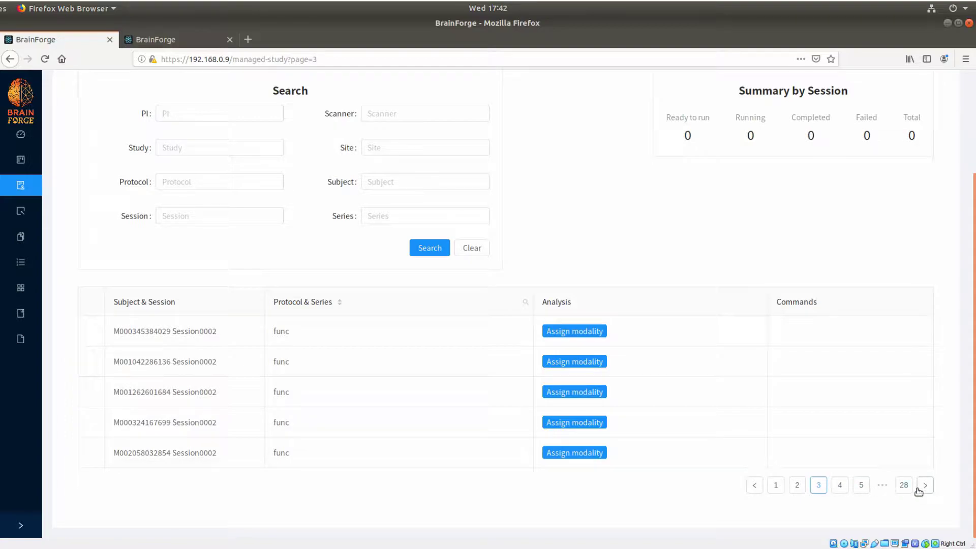
click(905, 489)
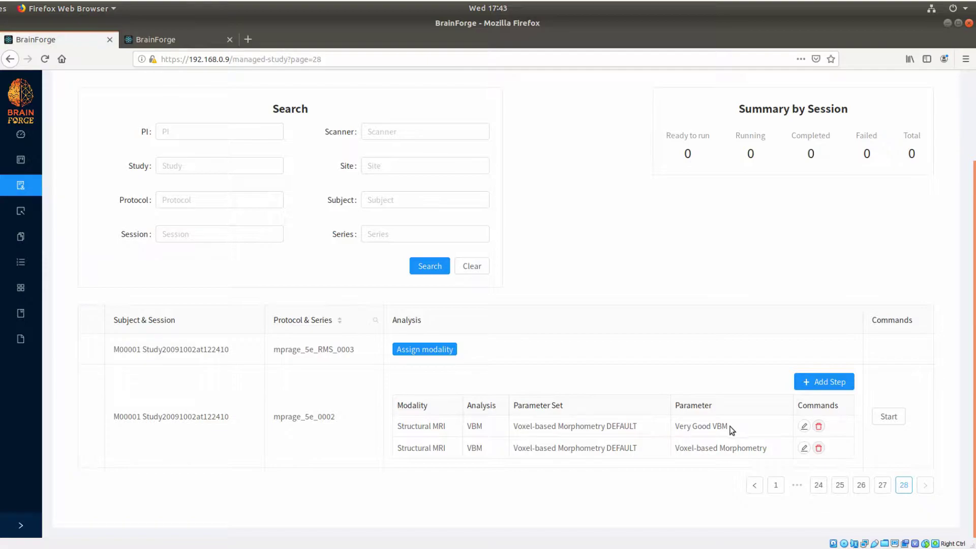
- Assign the Structural MRI modality to the t1_structural protocol
click(413, 354)
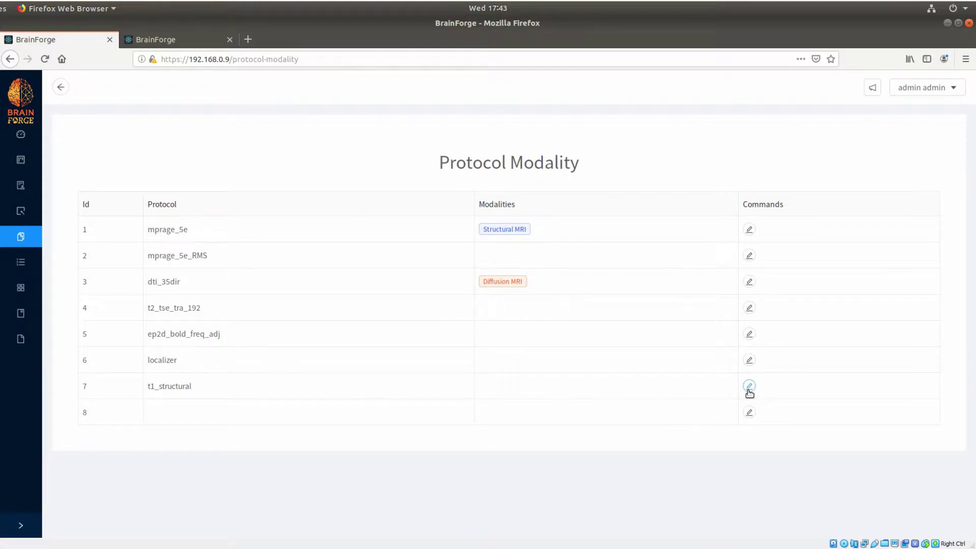
click(749, 387)
click(861, 123)
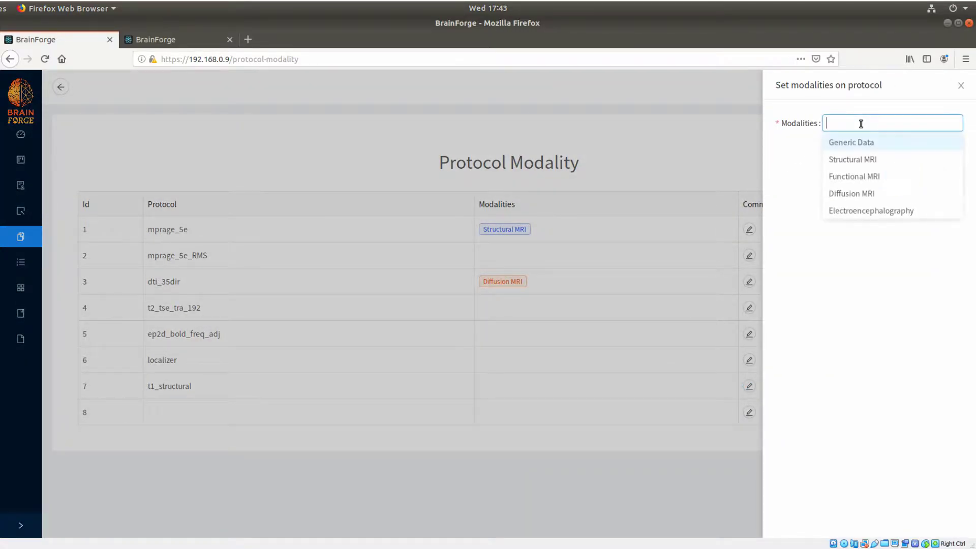
click(859, 159)
click(849, 250)
click(897, 173)
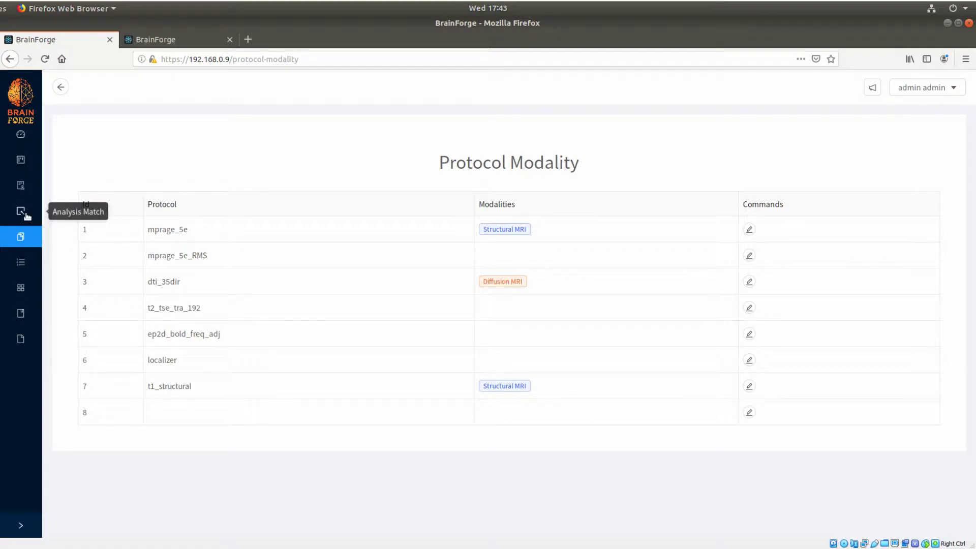
- In Analysis Match, select the principal investigator of demo_study, demo_study and demo_site, and examine the analysis steps linked to each protocol
click(25, 216)
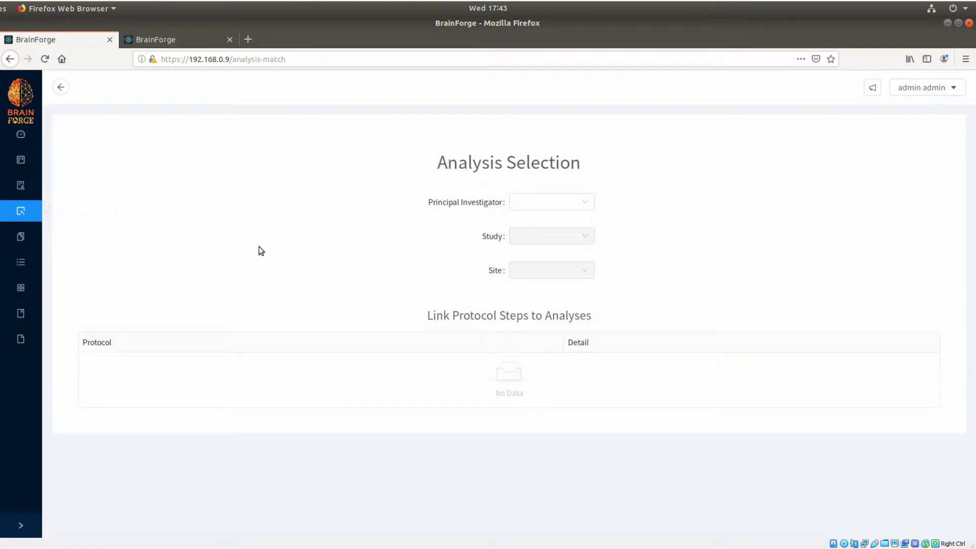
click(556, 210)
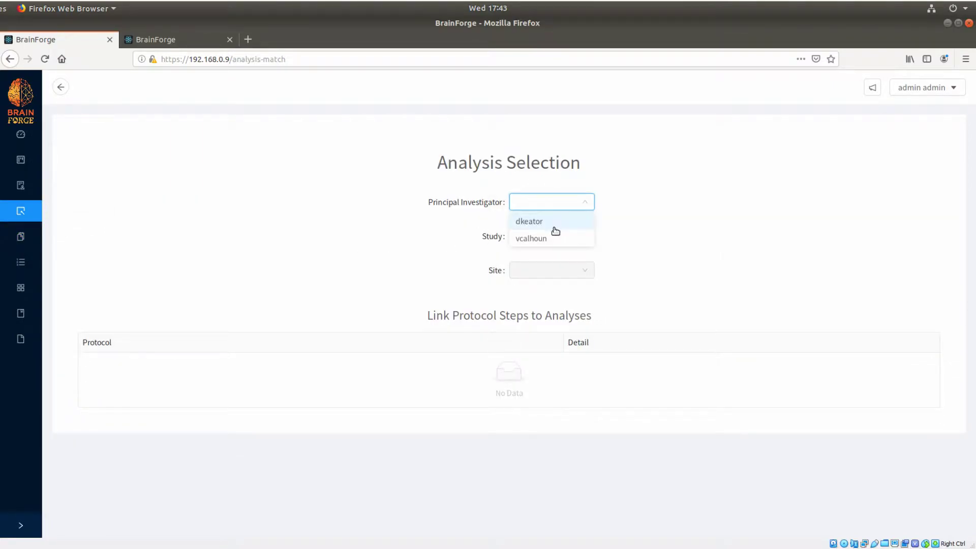
click(557, 226)
click(548, 203)
click(560, 234)
click(559, 233)
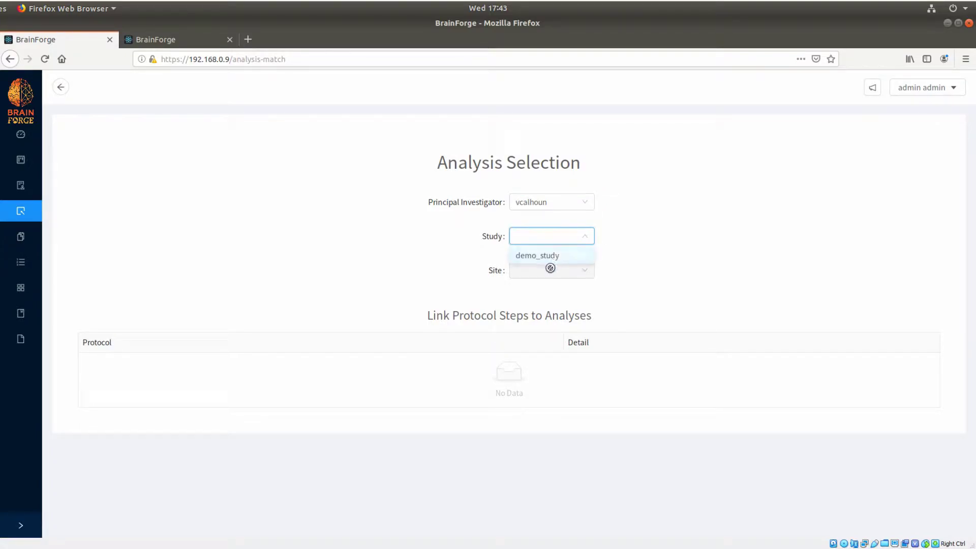
click(553, 257)
click(554, 269)
click(544, 286)
scroll(529, 294, down, 3)
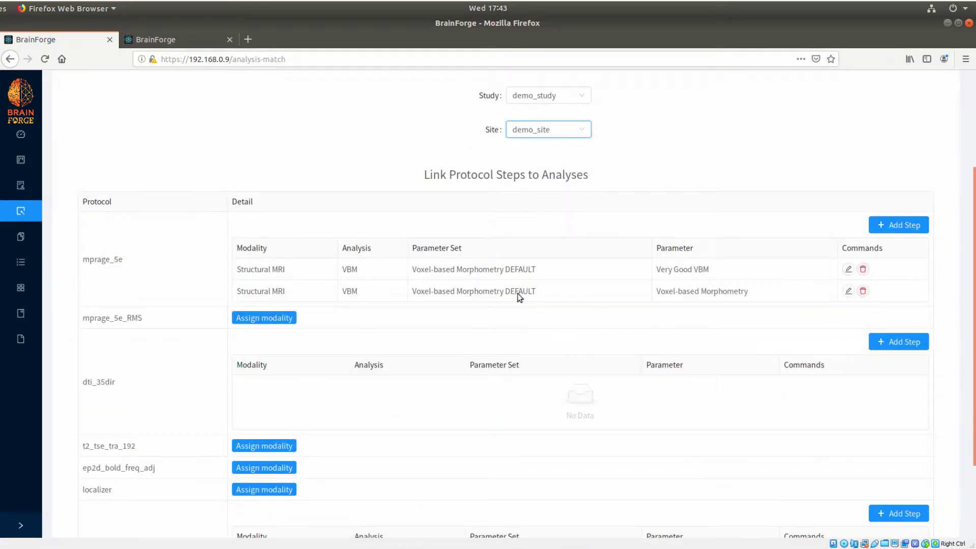
scroll(345, 294, down, 2)
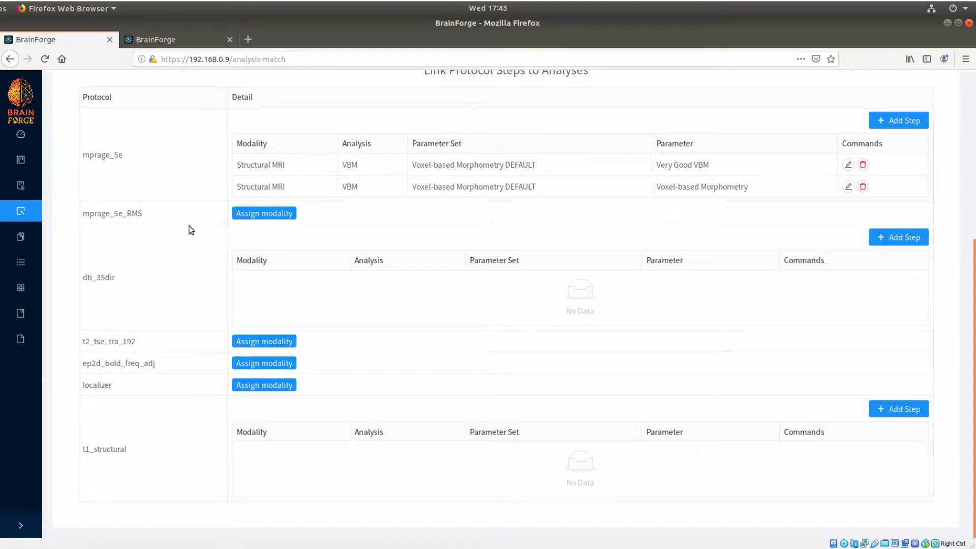
scroll(233, 291, up, 1)
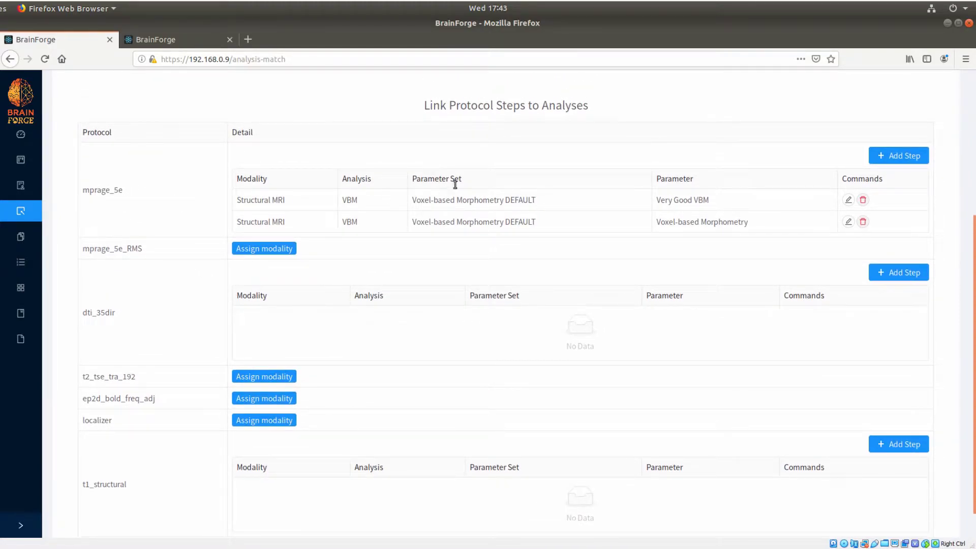
scroll(305, 264, down, 1)
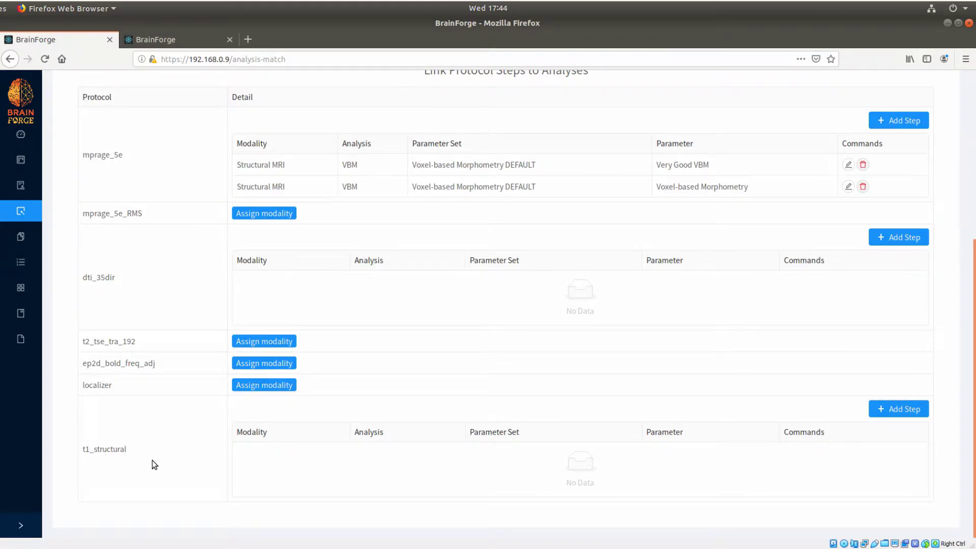
- Add a Structural MRI step to t1_structural using Voxel-based Morphometry, its DEFAULT parameter set and the Voxel-based Morphometry parameter
click(889, 408)
click(851, 124)
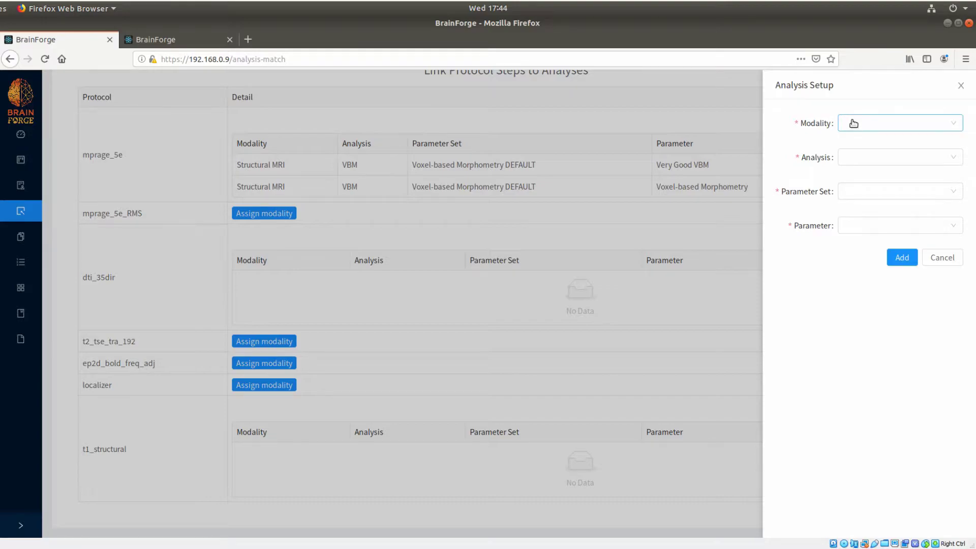
click(857, 148)
click(855, 157)
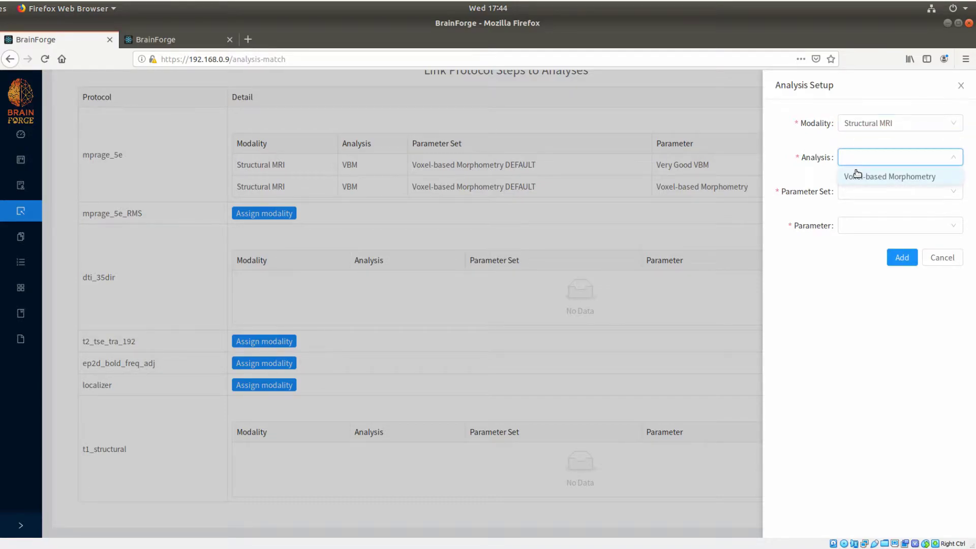
click(856, 178)
click(855, 191)
click(854, 210)
click(852, 231)
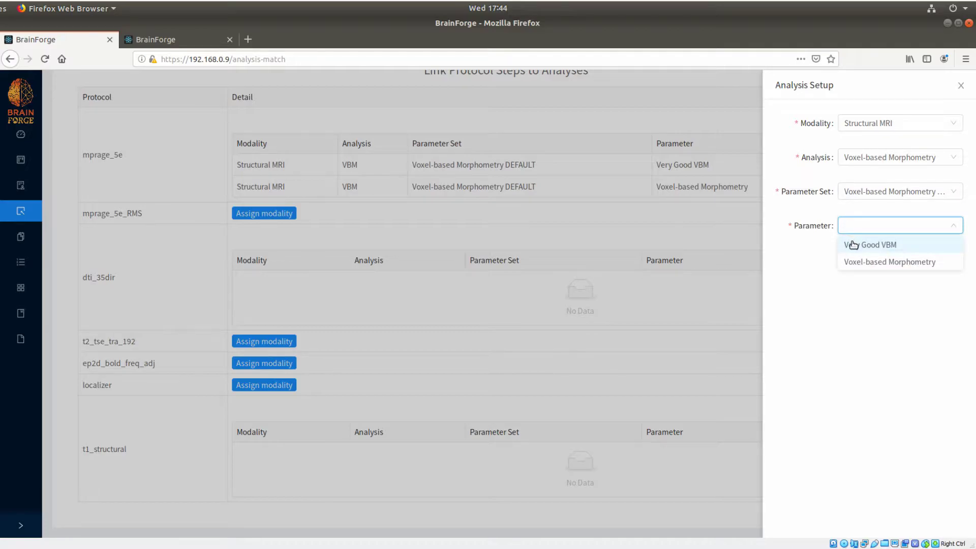
click(874, 263)
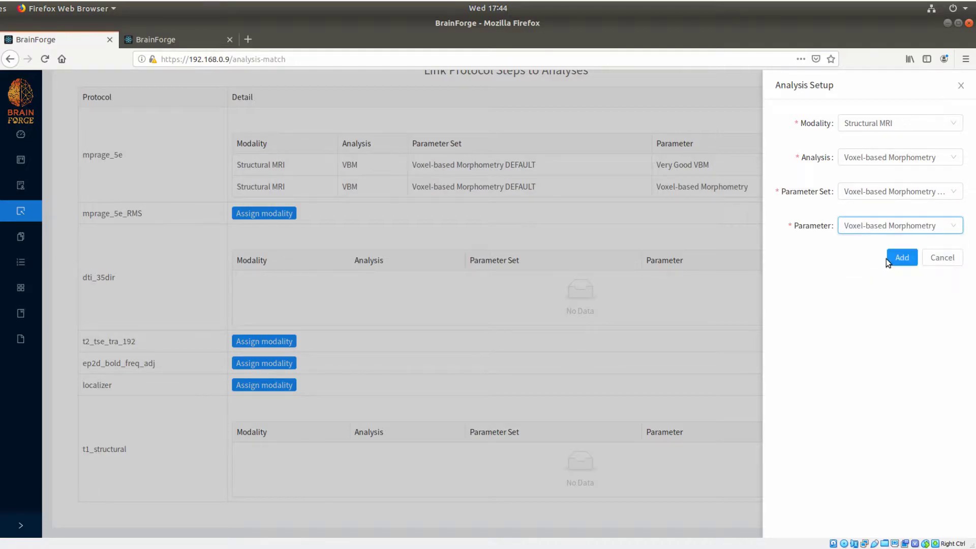
key(Return)
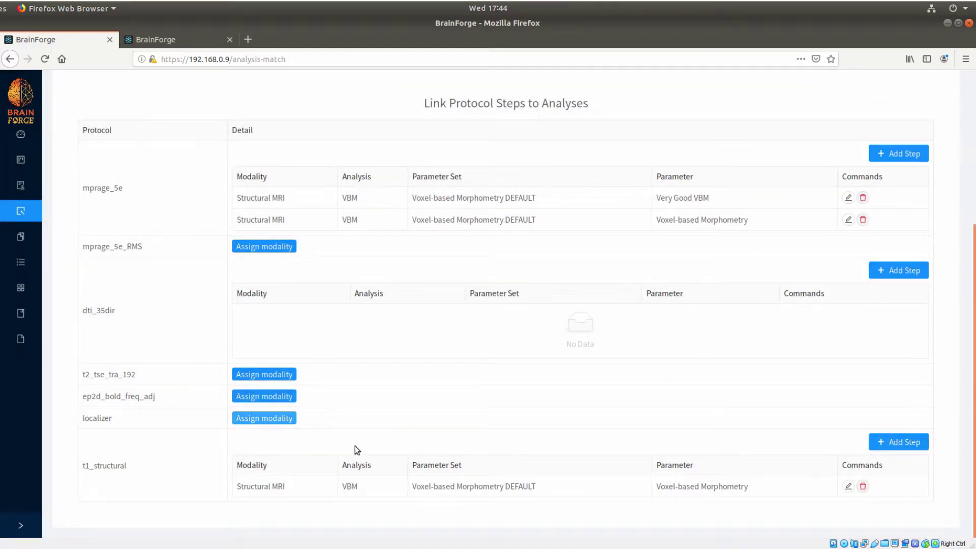
- Switch the analysis selection to the other principal investigator, study fbirn_III and fbirn_site to check its linked protocols
scroll(351, 446, up, 5)
scroll(378, 450, down, 5)
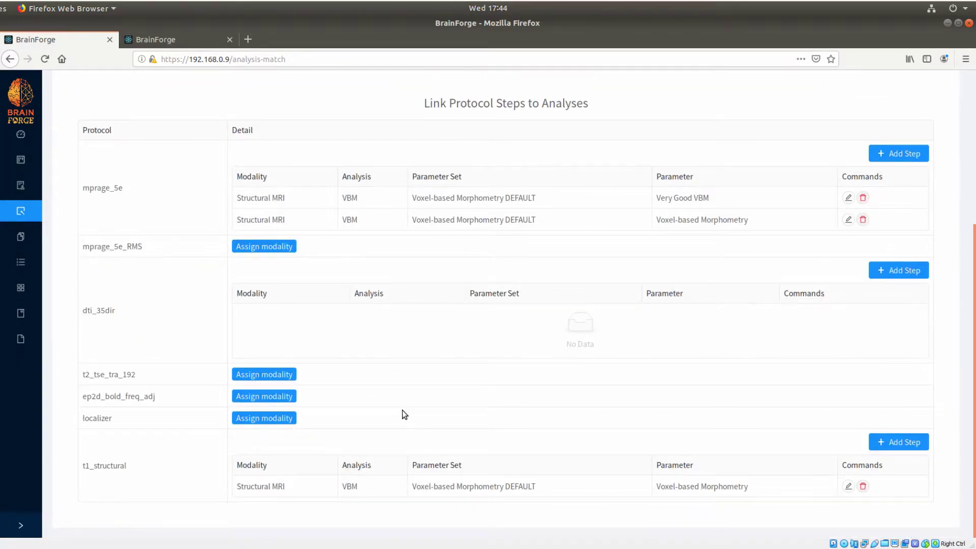
scroll(404, 414, up, 5)
click(523, 198)
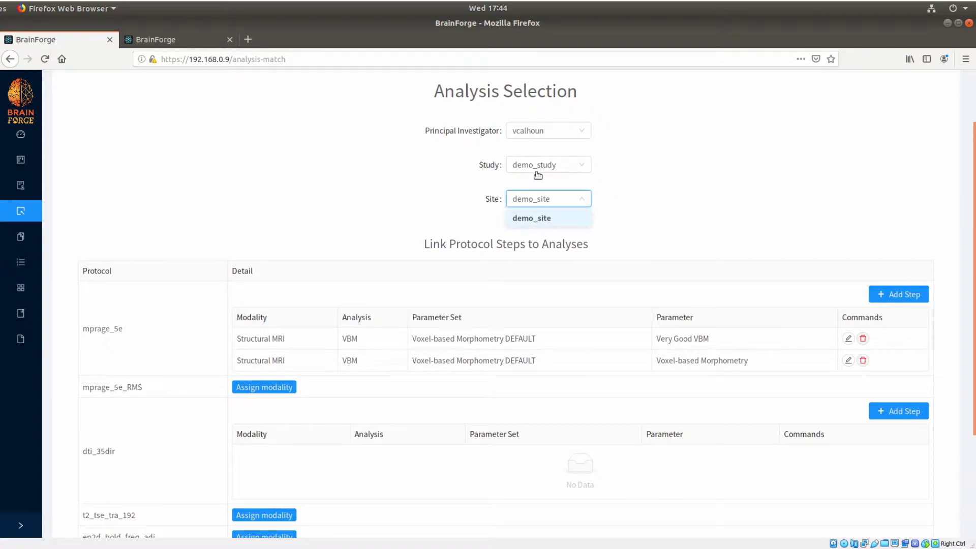
click(538, 174)
click(551, 135)
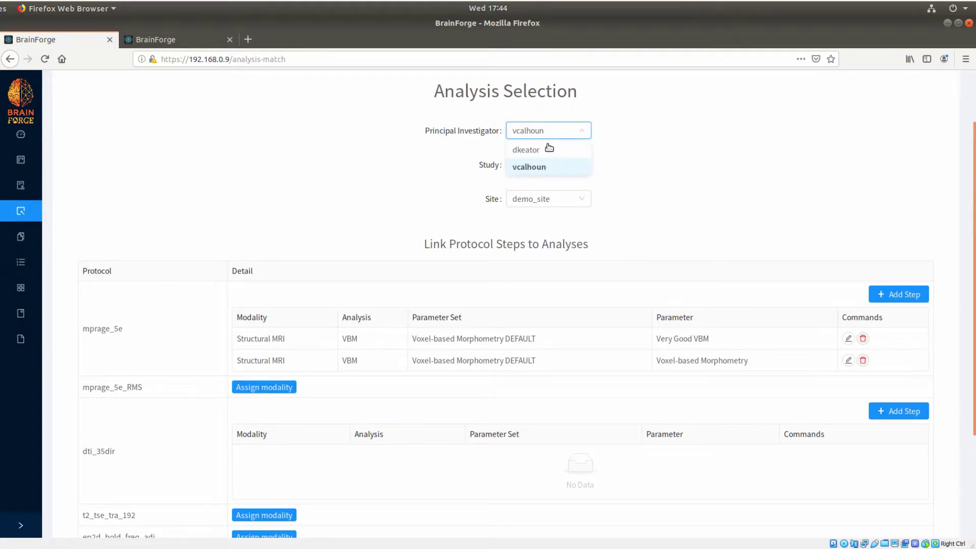
click(544, 150)
click(533, 238)
click(532, 256)
click(534, 276)
click(539, 287)
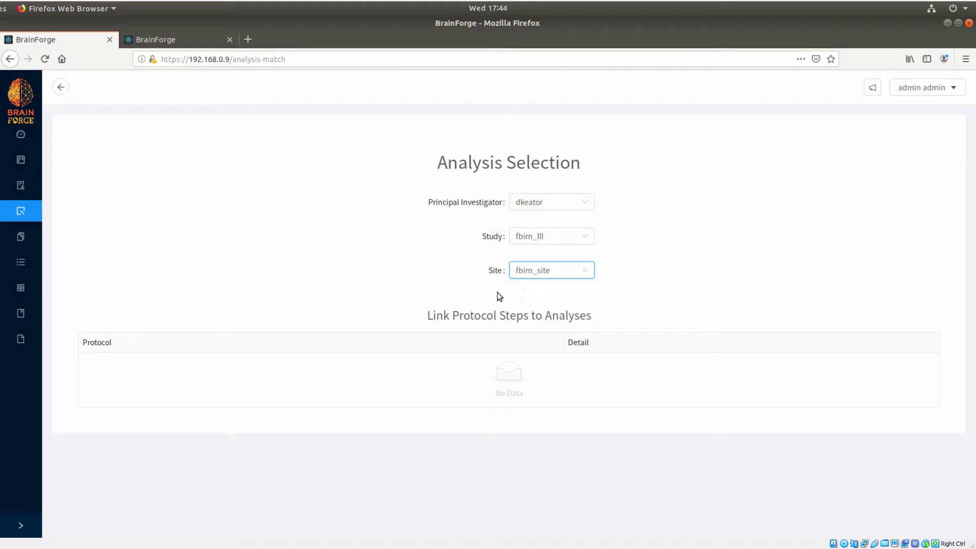
- In Protocol Modality, assign Functional MRI to the unnamed protocol with Id 8
click(419, 364)
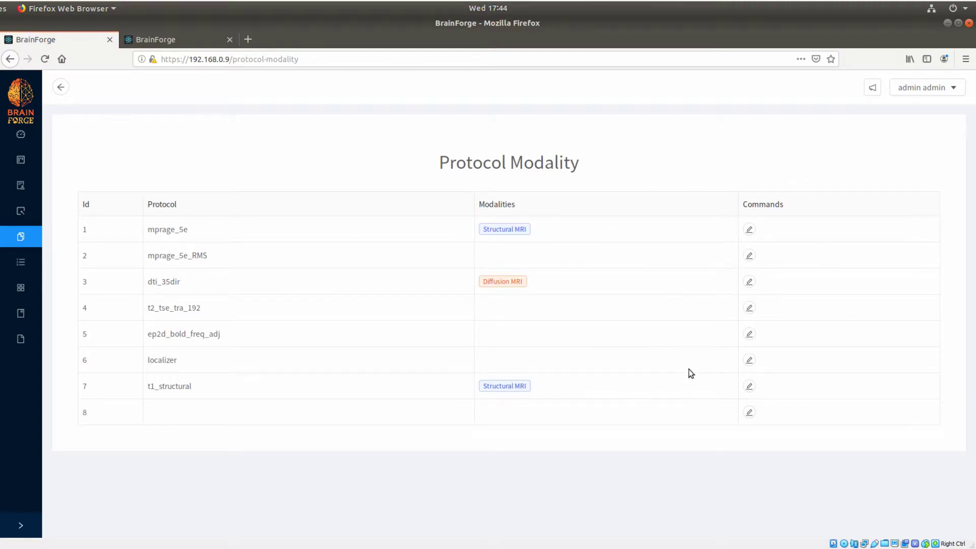
click(749, 412)
click(874, 124)
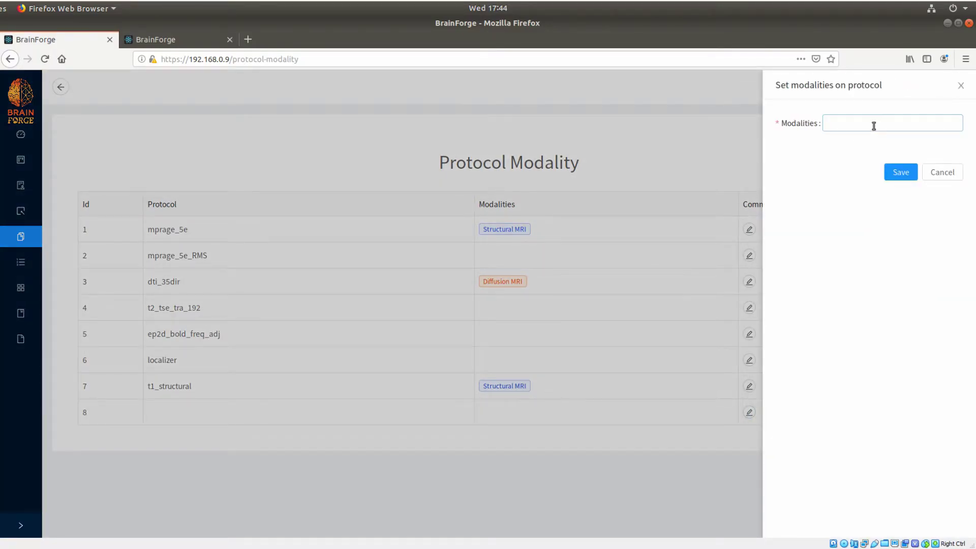
click(853, 176)
click(882, 226)
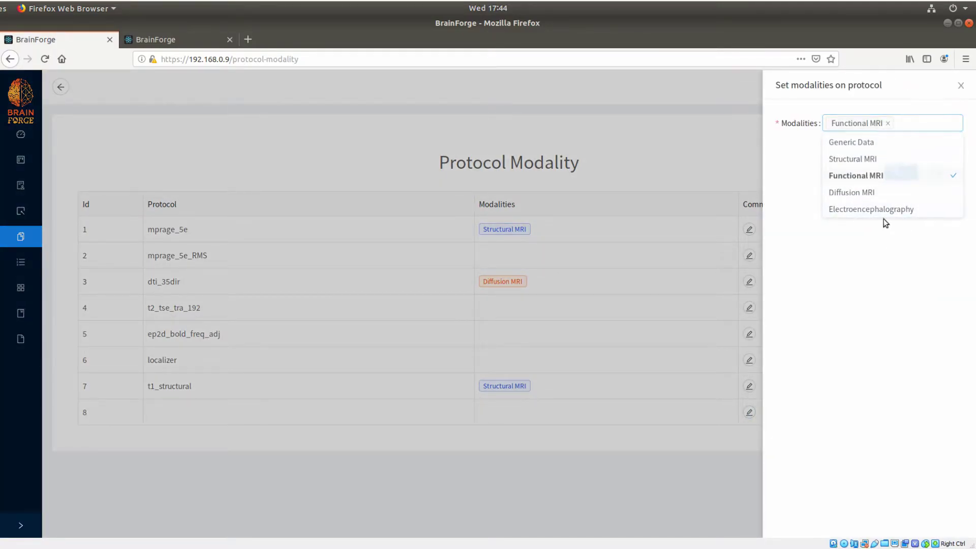
click(898, 175)
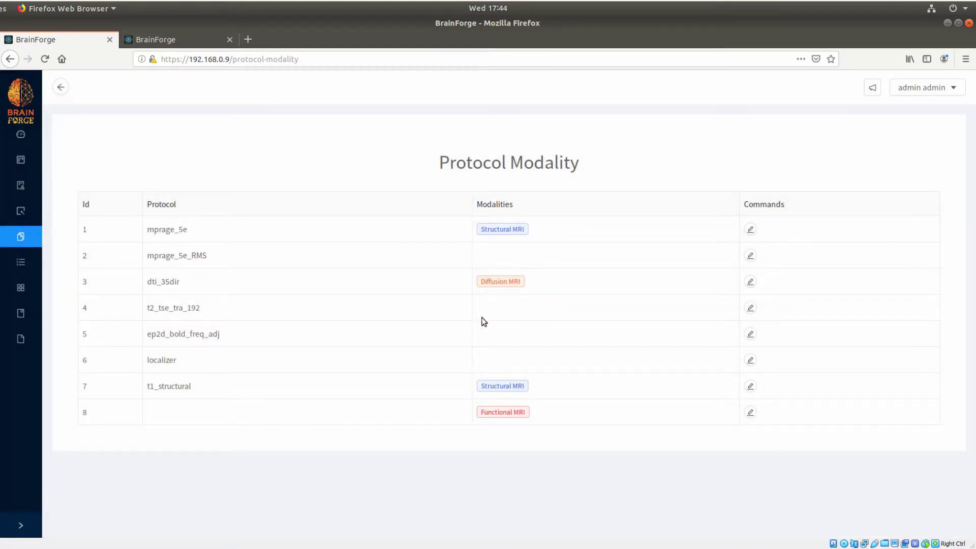
- In Analysis Match, select the principal investigator of fbirn_III, the fbirn_III study and fbirn_site
click(20, 211)
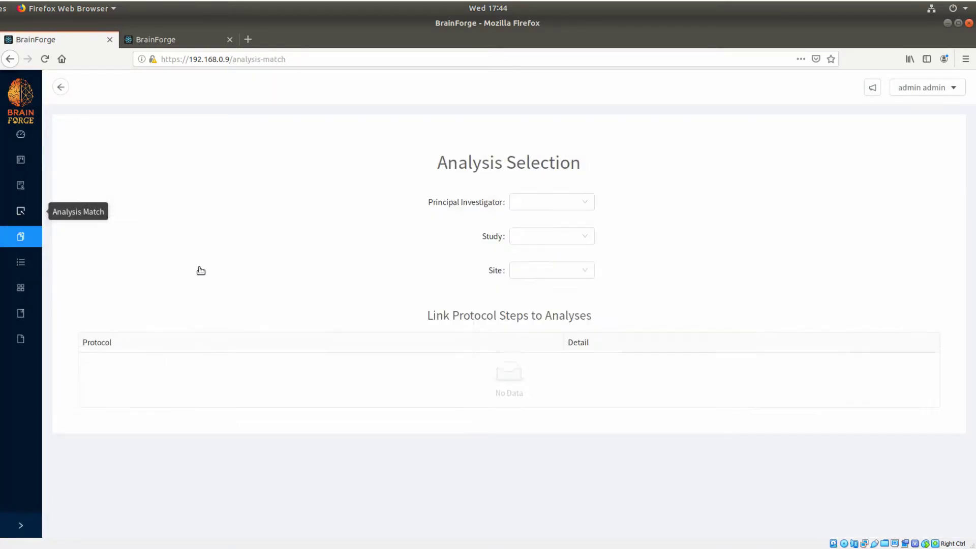
click(537, 203)
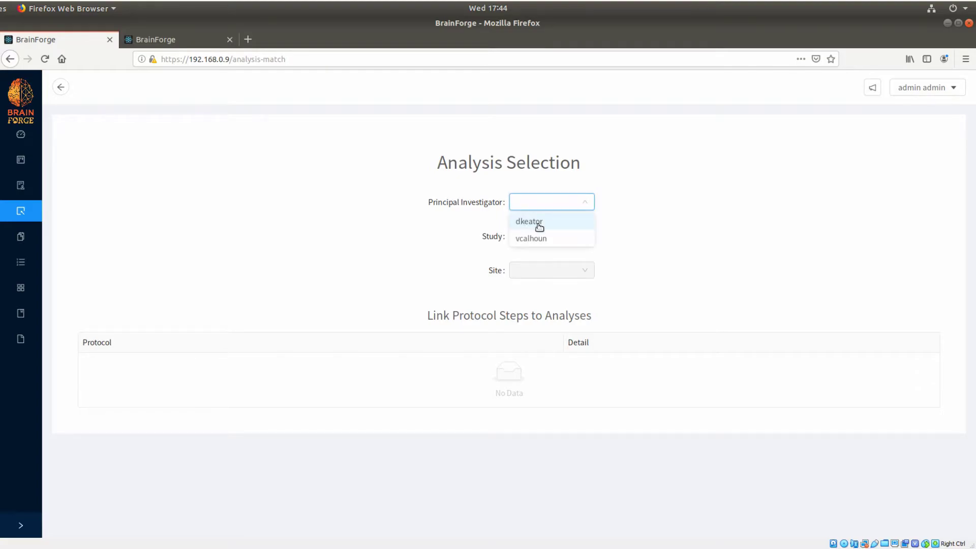
click(538, 239)
click(538, 203)
click(530, 219)
click(532, 236)
click(532, 254)
click(534, 272)
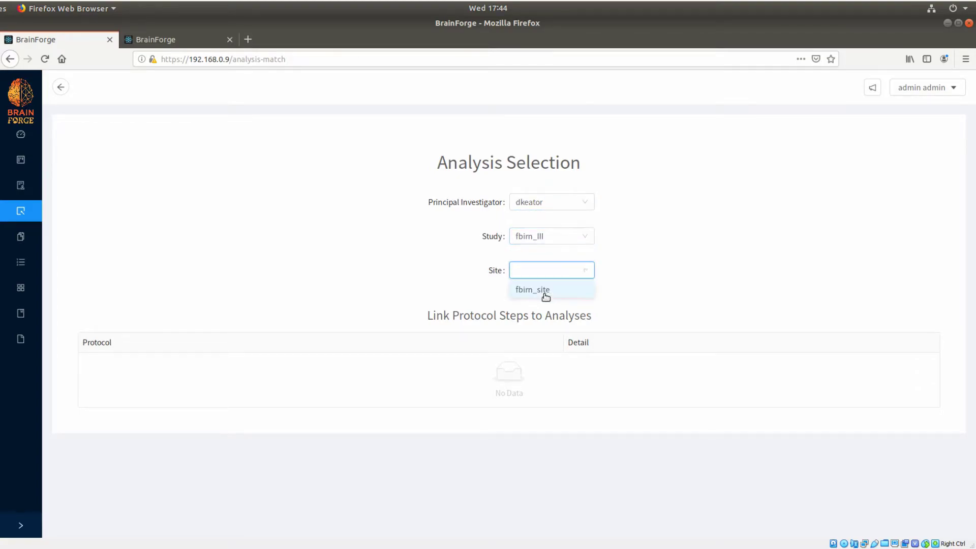
click(547, 292)
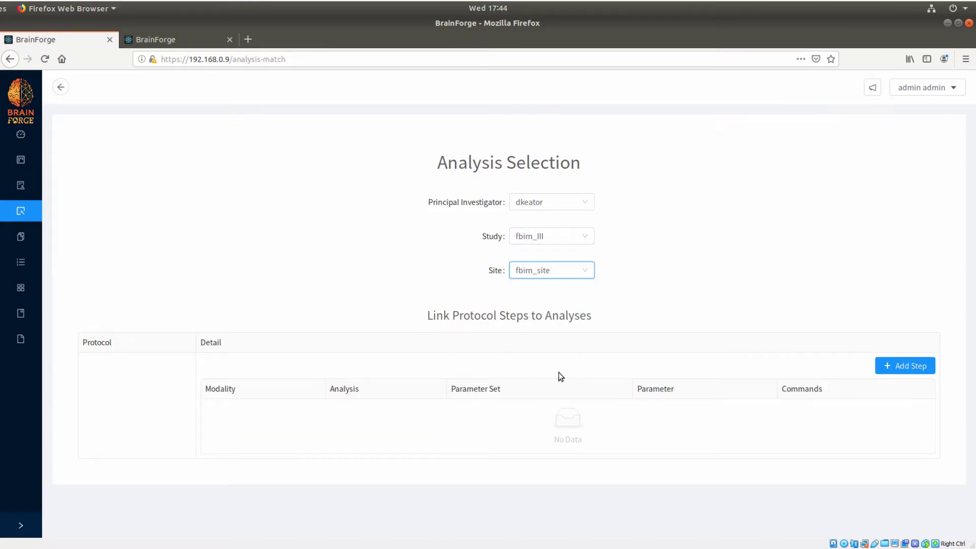
- Add a Functional MRI step to the unnamed protocol with fMRI Preprocessing, fMRI Preprocessing DEFAULT and the fMRI Preprocessing parameter
click(883, 365)
click(861, 127)
click(867, 144)
click(867, 161)
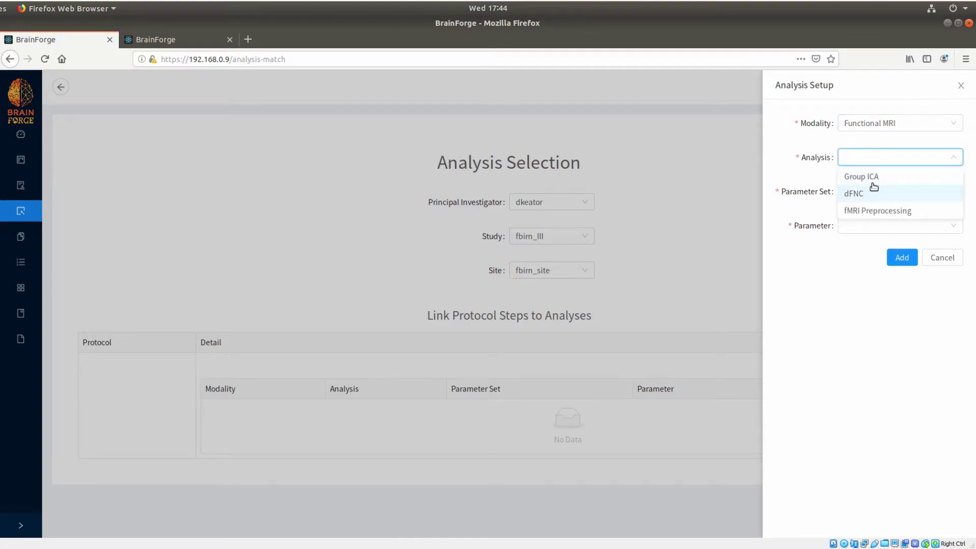
click(855, 208)
click(861, 197)
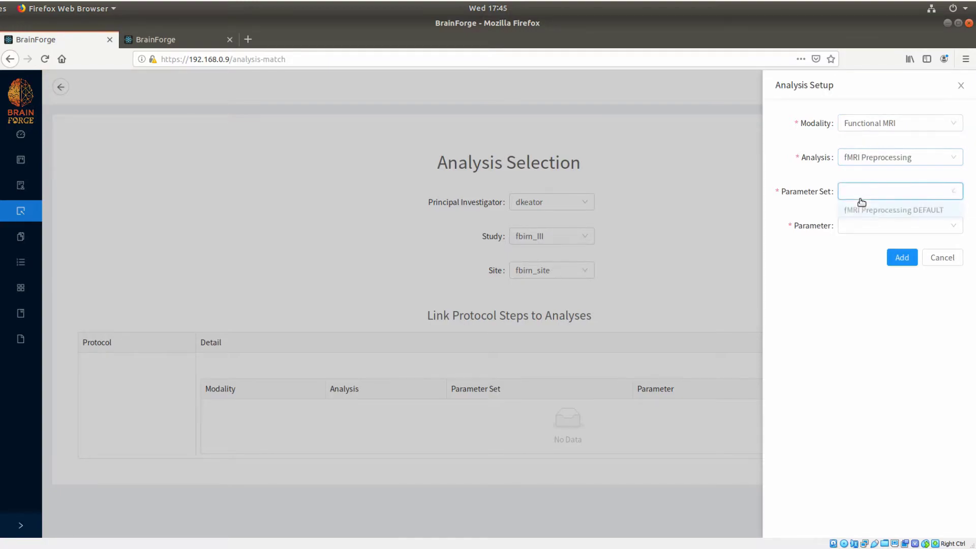
click(861, 209)
click(862, 225)
click(863, 244)
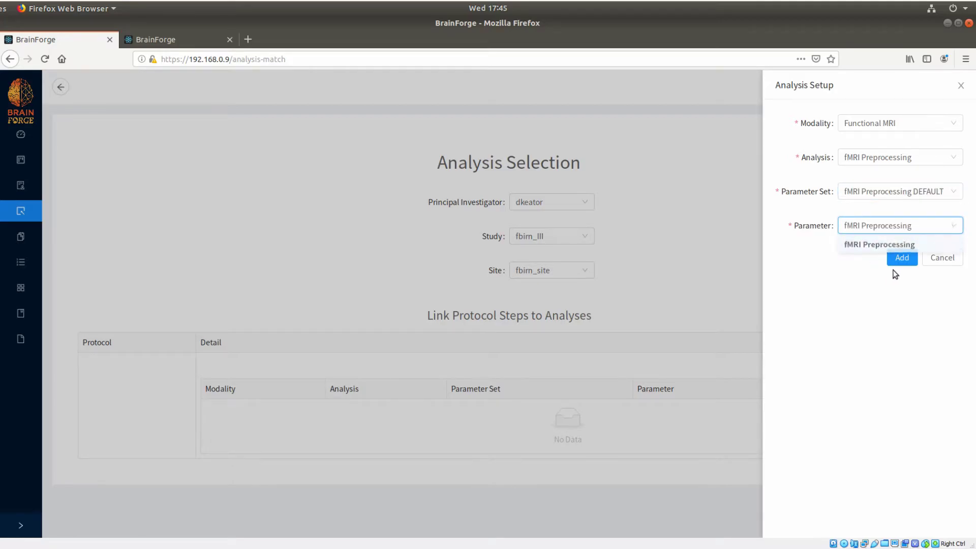
click(903, 260)
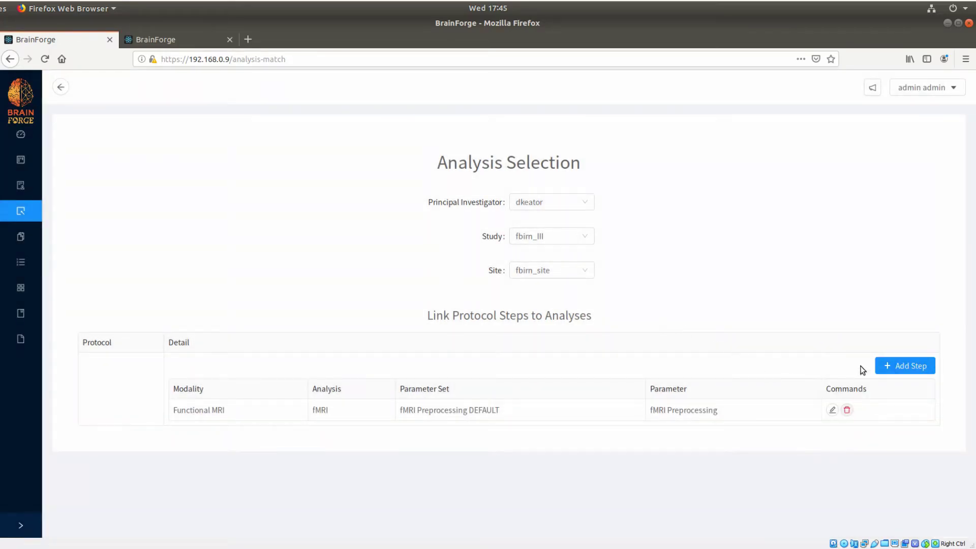
- Add a Functional MRI step with Group ICA, the Group ICA DEFAULT set and Amazing Parameters for Group ICA
click(896, 365)
click(872, 134)
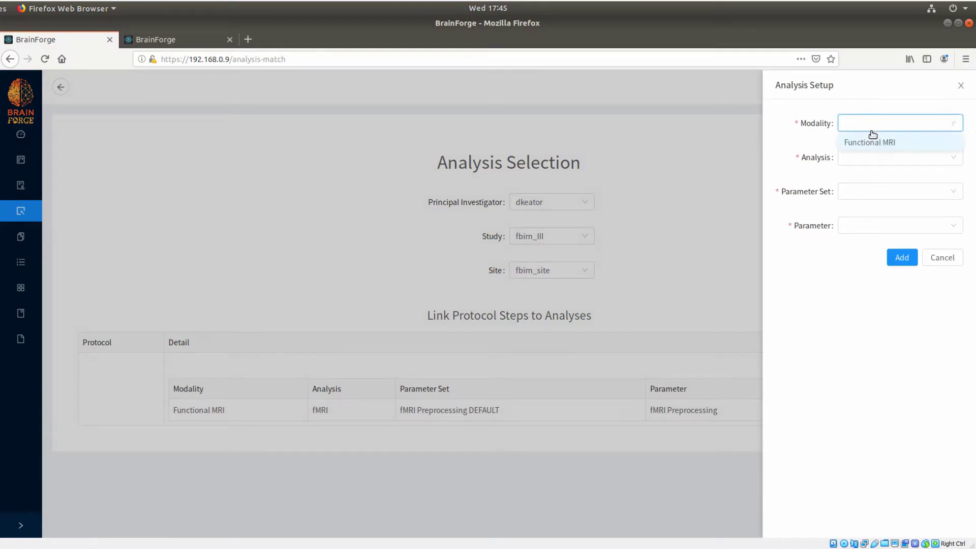
click(870, 142)
click(858, 159)
click(859, 181)
click(852, 196)
click(853, 210)
click(850, 228)
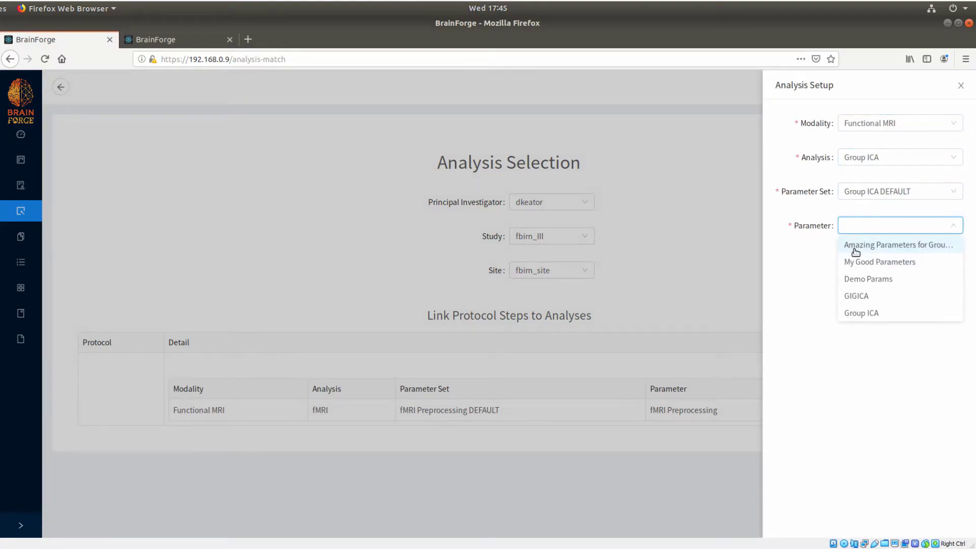
click(869, 246)
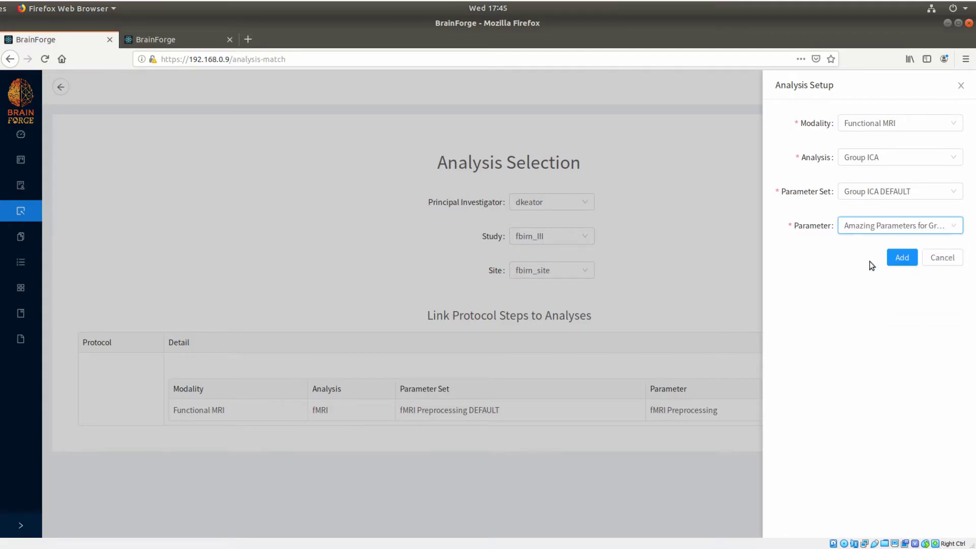
click(901, 256)
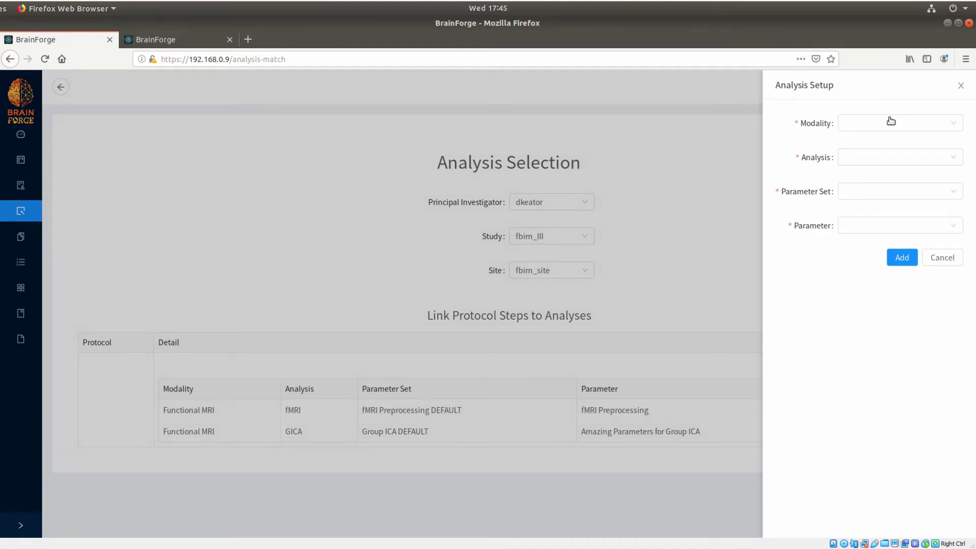
- Set up another analysis step with modality Functional MRI, analysis Group ICA and parameter set Group ICA DEFAULT
click(890, 121)
click(875, 145)
click(864, 159)
click(862, 177)
click(864, 191)
click(867, 216)
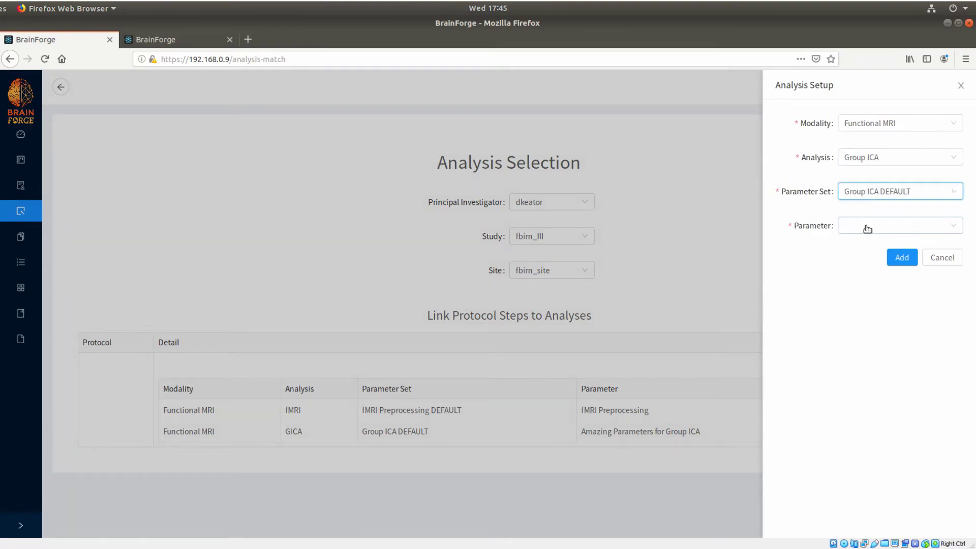
click(867, 228)
- Change the new step's analysis to dFNC with dFNC DEFAULT and dFNC post GIG-ICA, and add it to the protocol
click(858, 162)
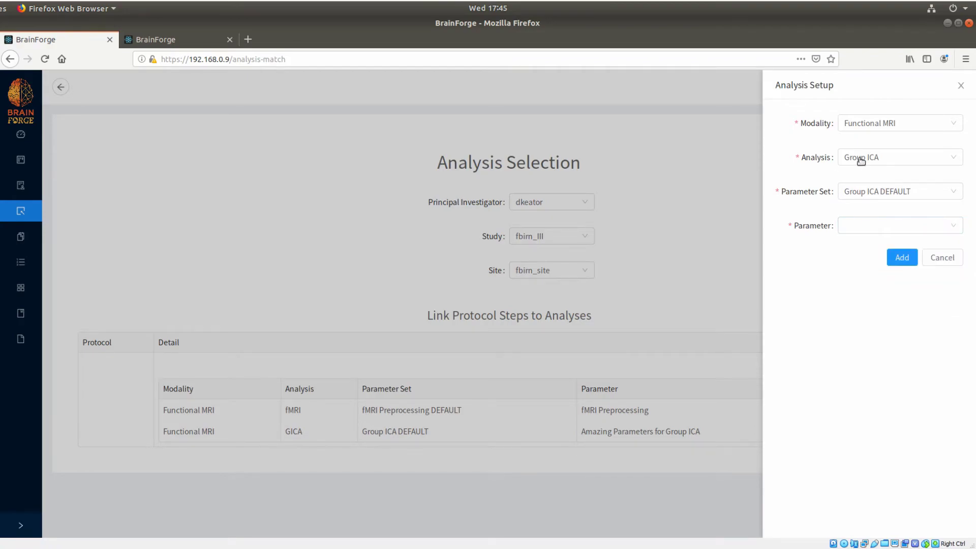
click(858, 162)
click(866, 192)
click(867, 192)
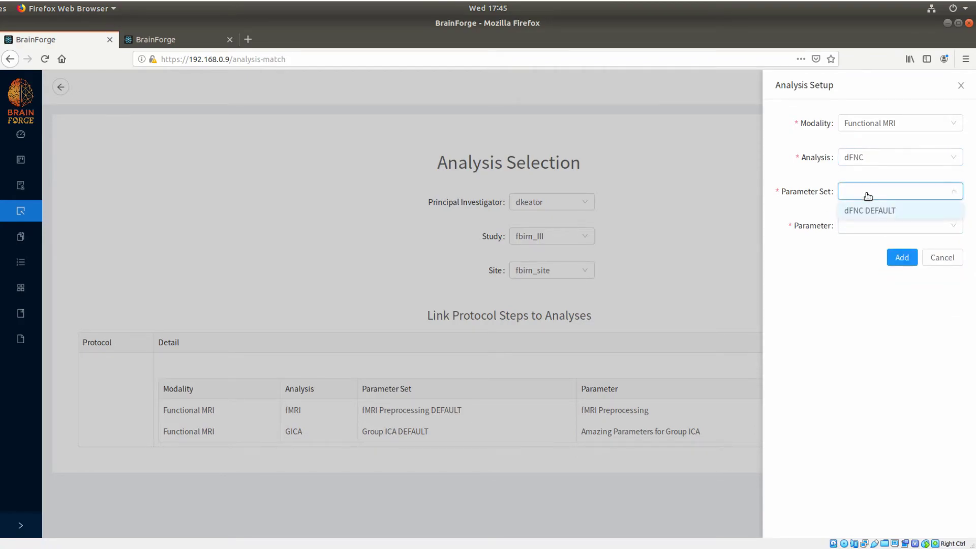
click(875, 210)
click(866, 225)
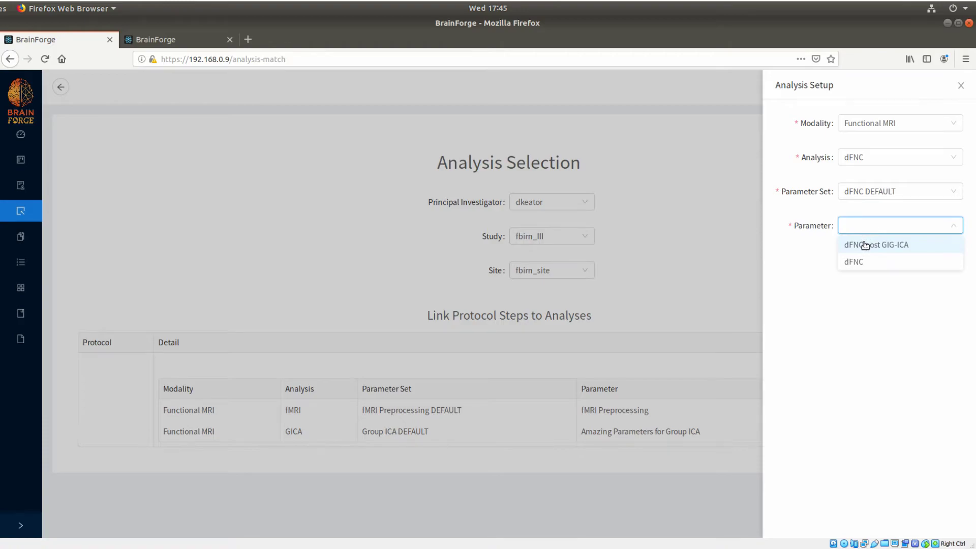
click(865, 246)
click(867, 225)
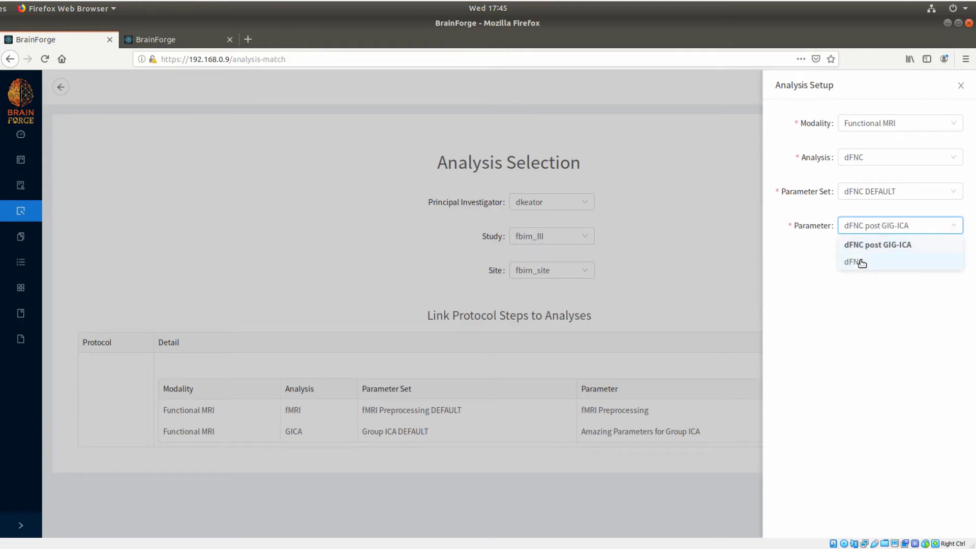
click(862, 262)
click(892, 230)
click(893, 245)
click(898, 260)
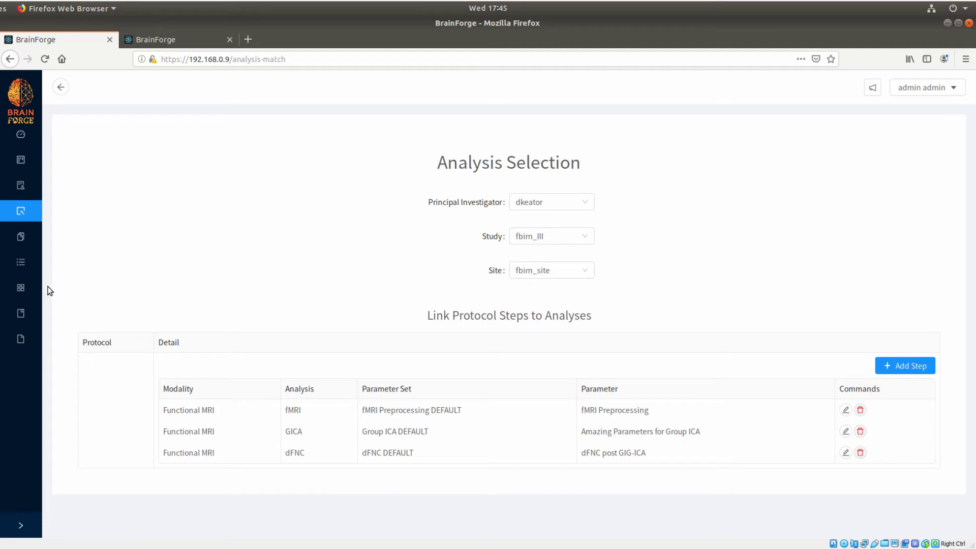
- Examine the analysis steps listed for the func sessions in Managed Studies, and return to the dashboard
click(23, 196)
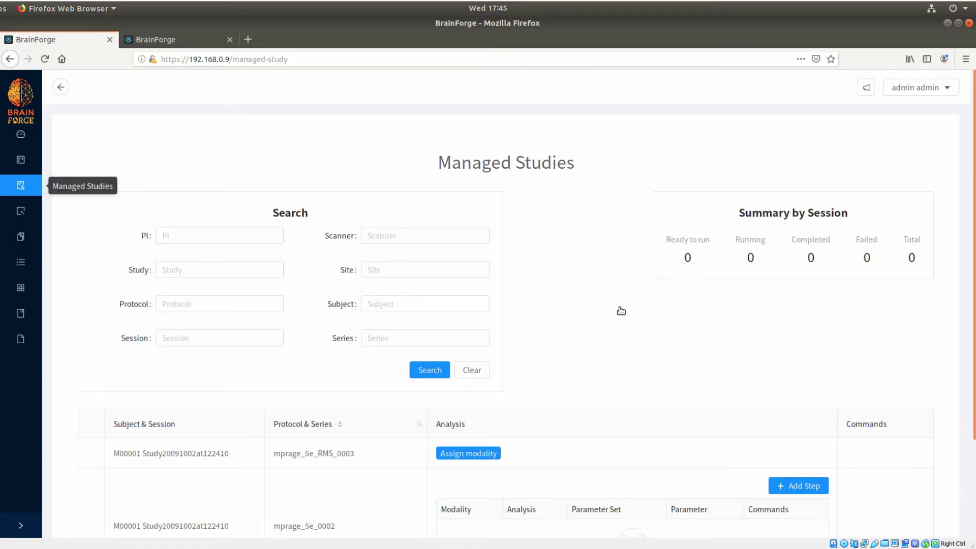
scroll(618, 310, down, 10)
scroll(615, 309, up, 10)
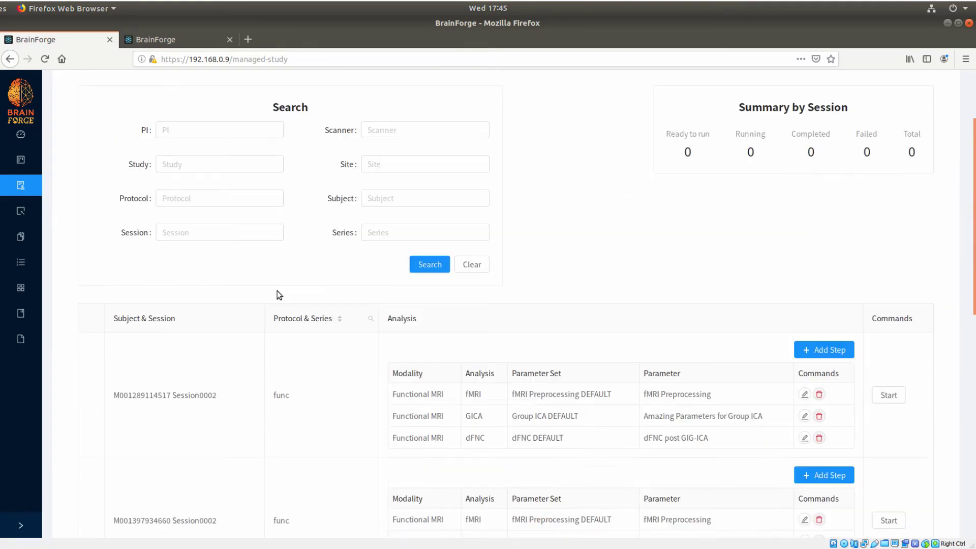
scroll(417, 325, down, 3)
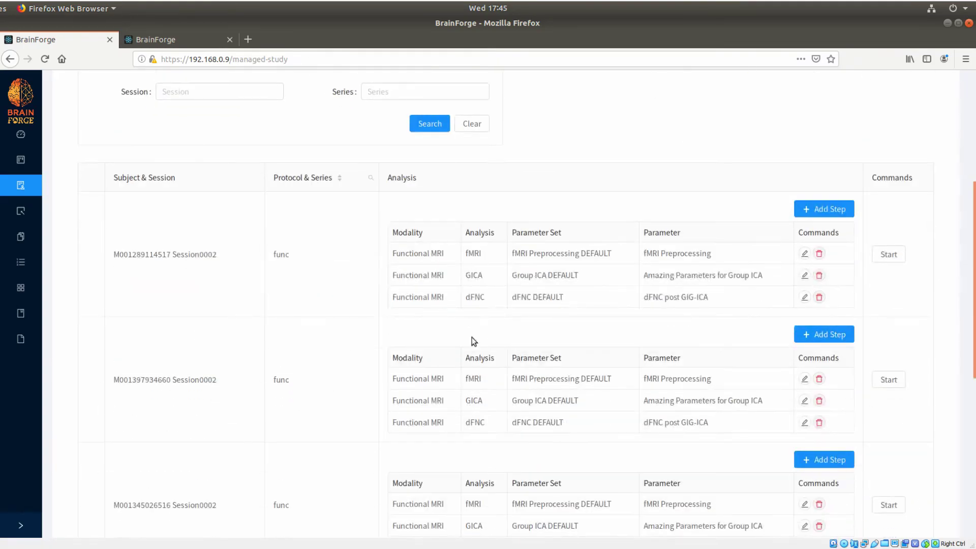
scroll(814, 406, down, 4)
scroll(814, 406, up, 3)
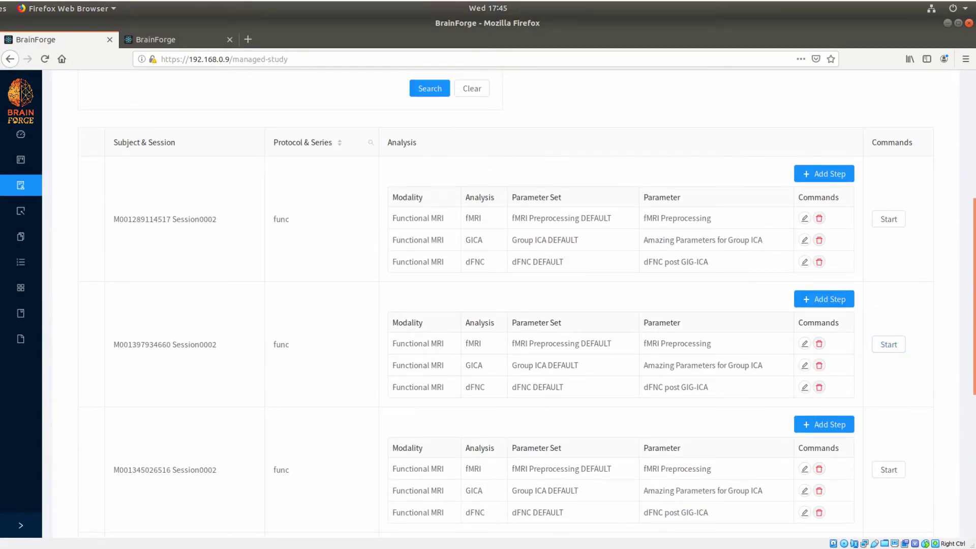
scroll(477, 405, down, 3)
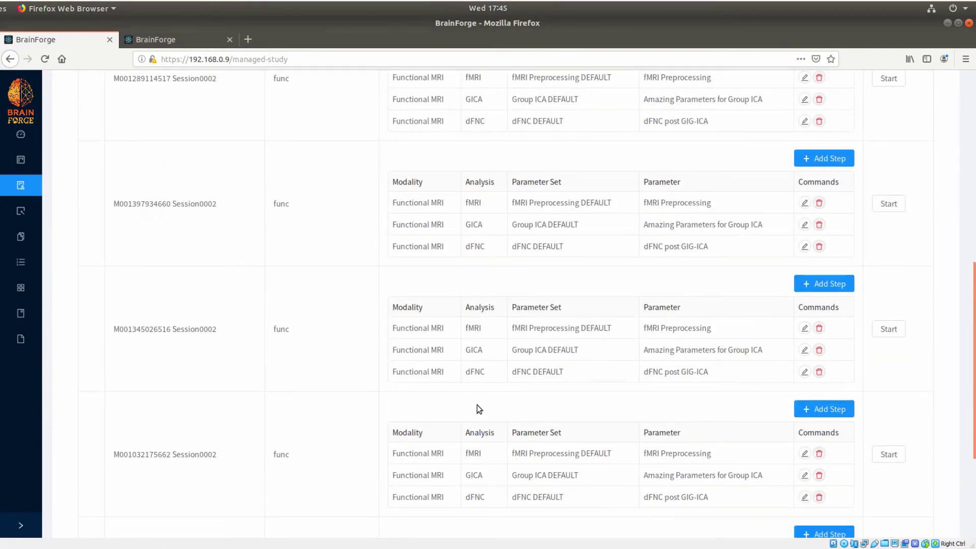
scroll(476, 404, up, 8)
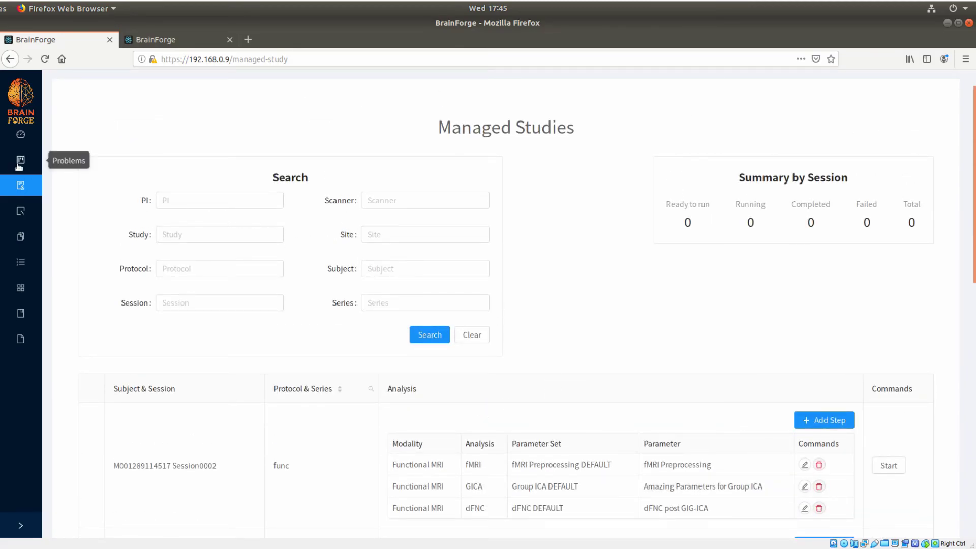
click(31, 102)
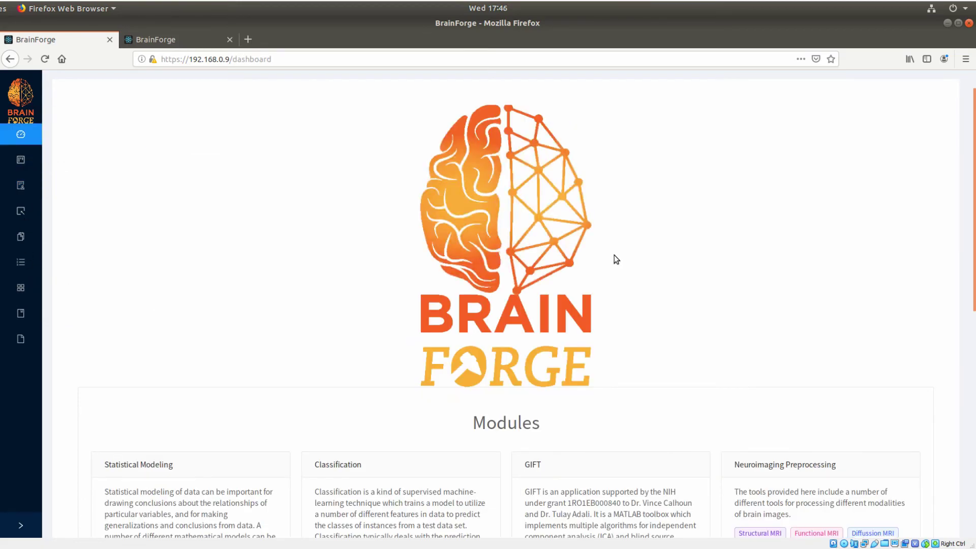